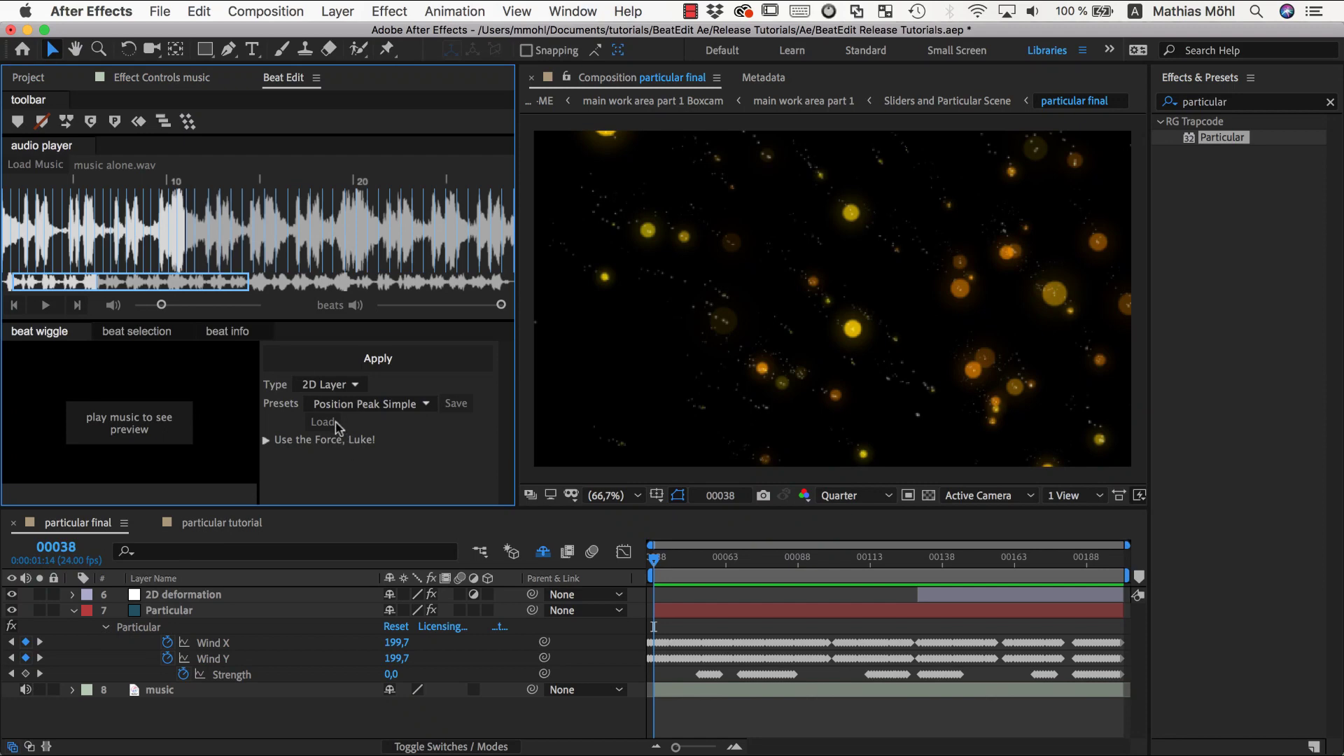
- Switch the beat wiggle type to Slider, leaving Peak Simple previewing 0.00–100.00
left_click(353, 384)
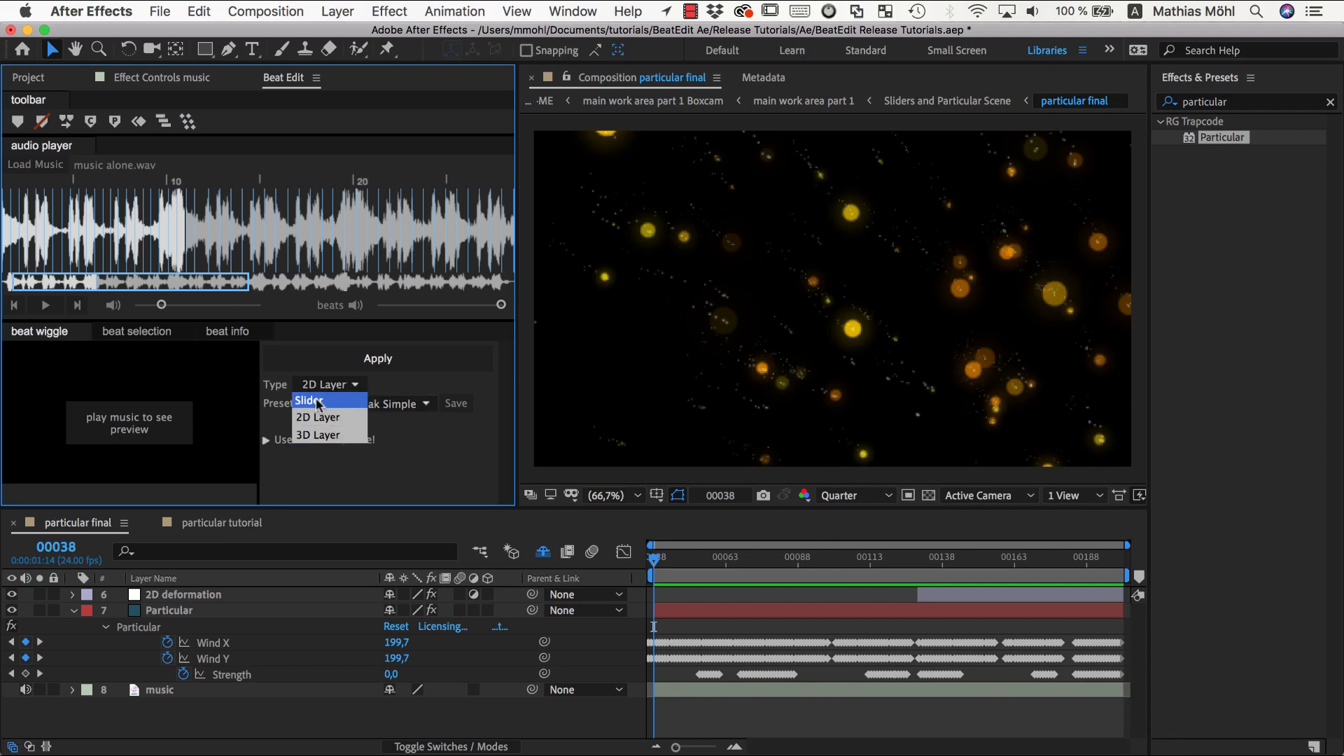
left_click(318, 402)
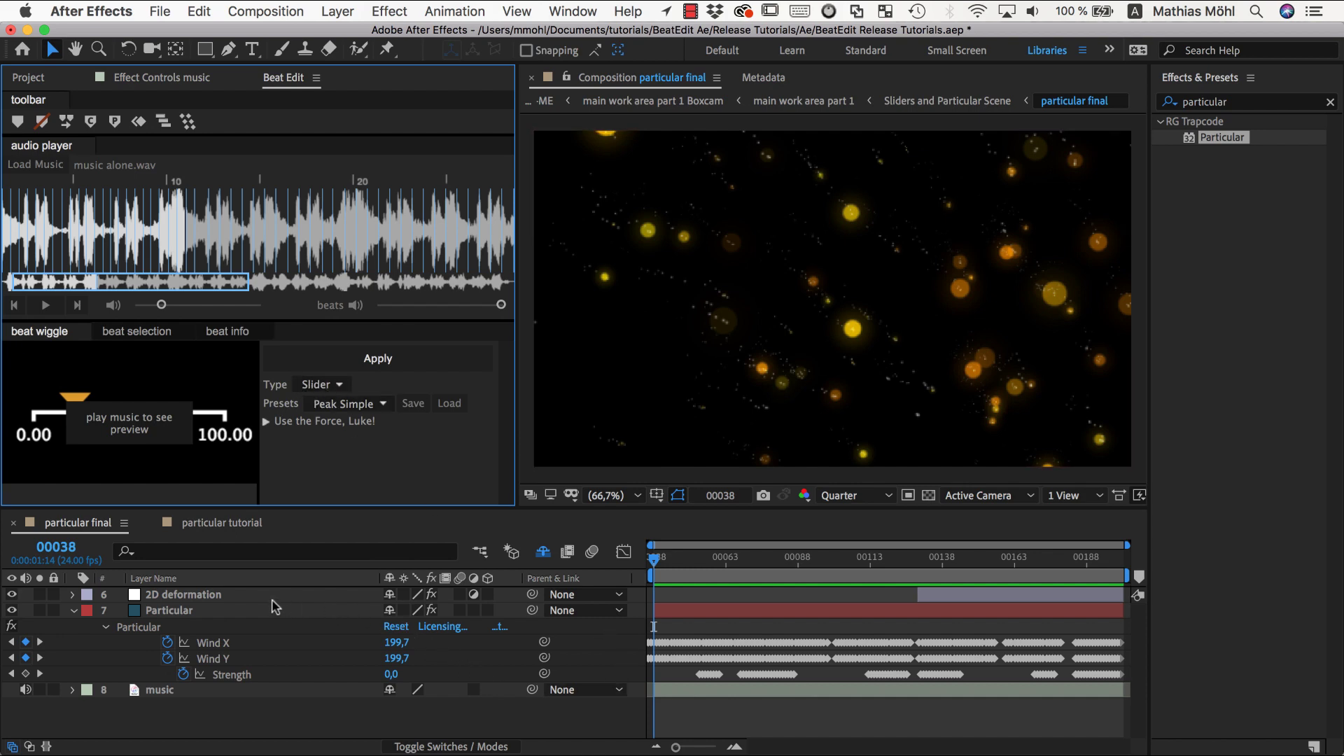
left_click(655, 563)
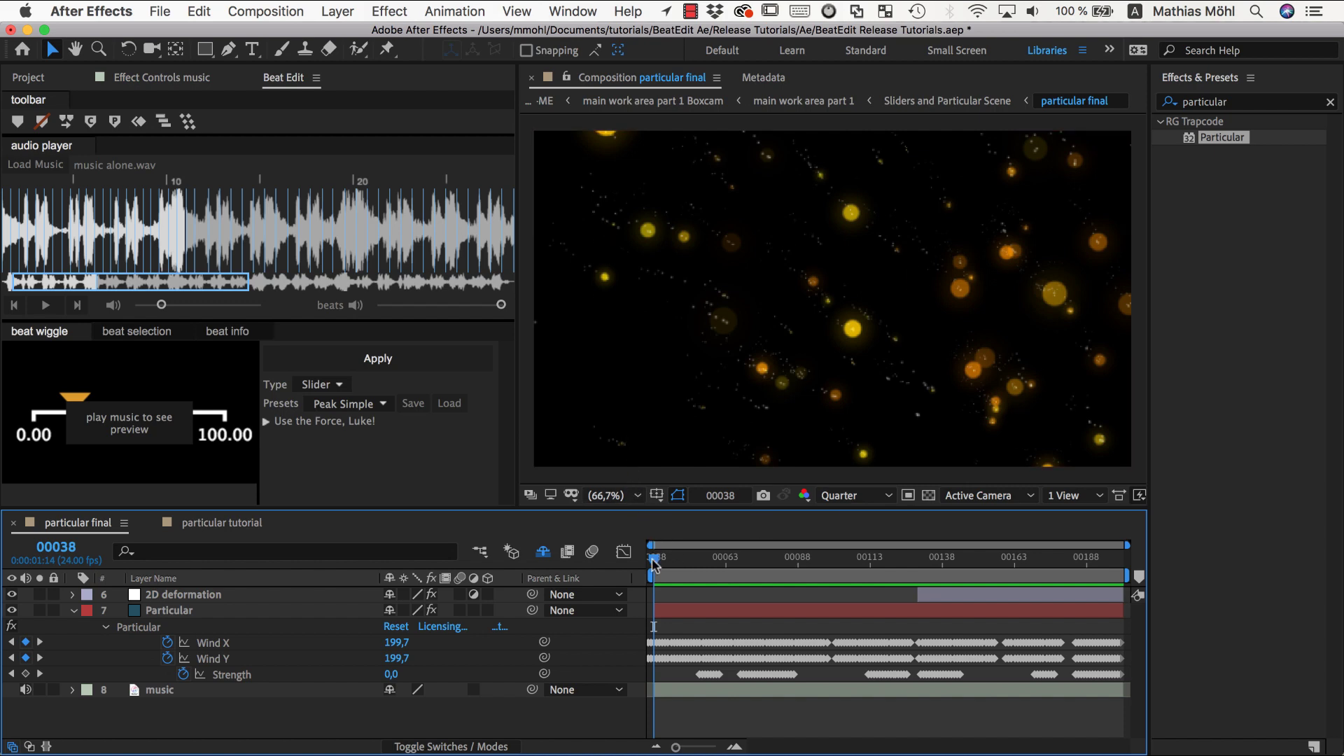
key("space")
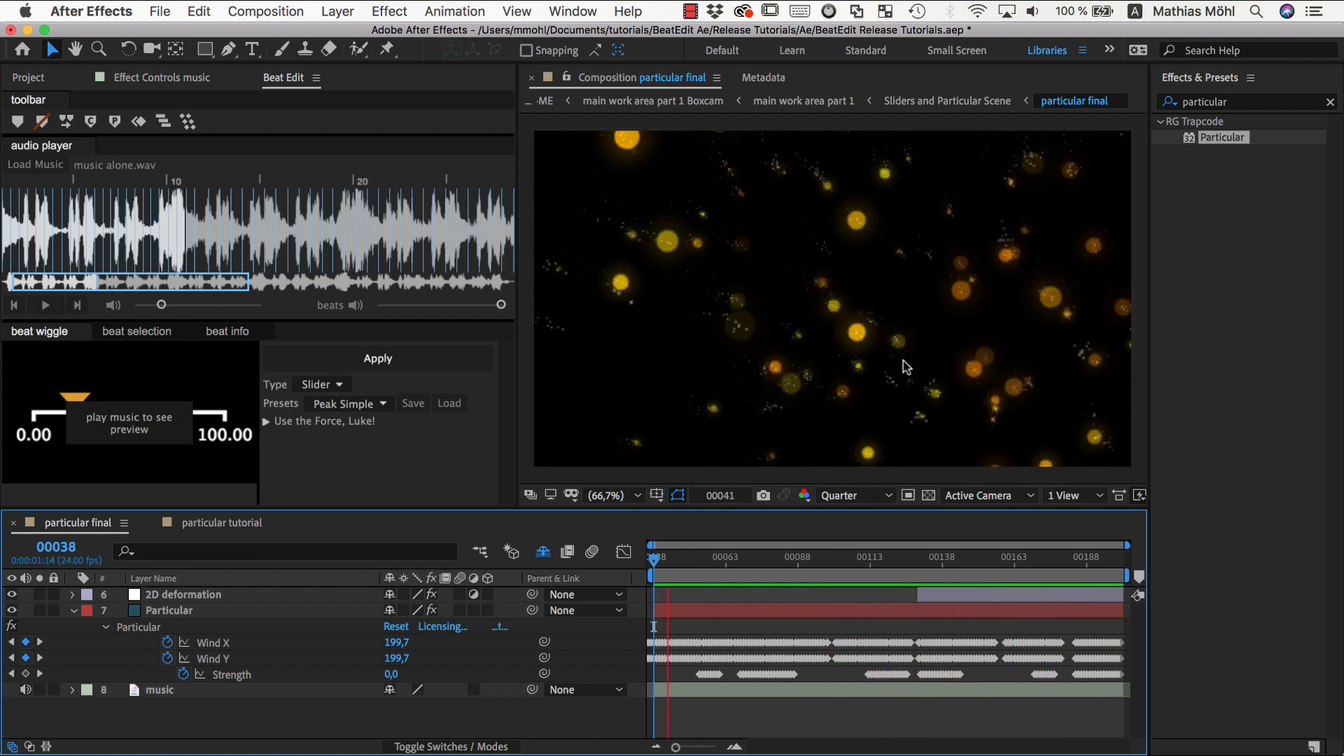
key("space")
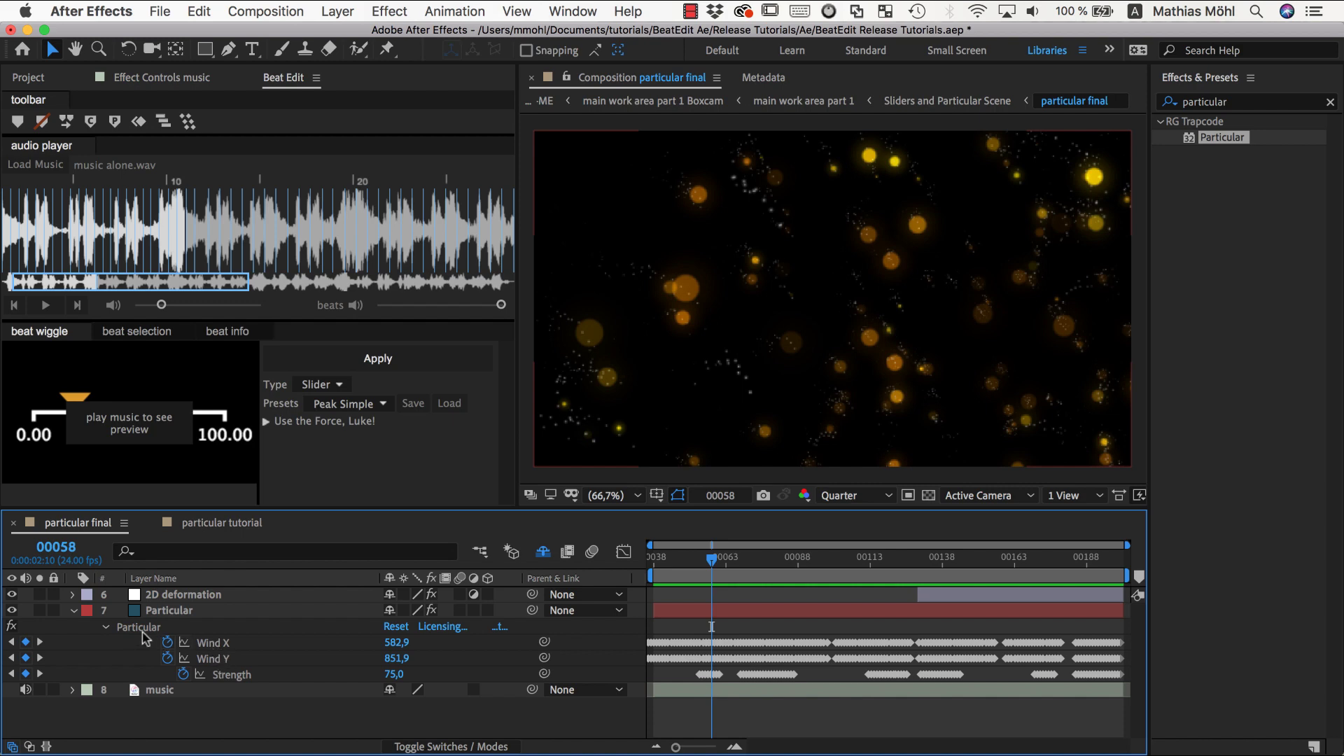
key("k")
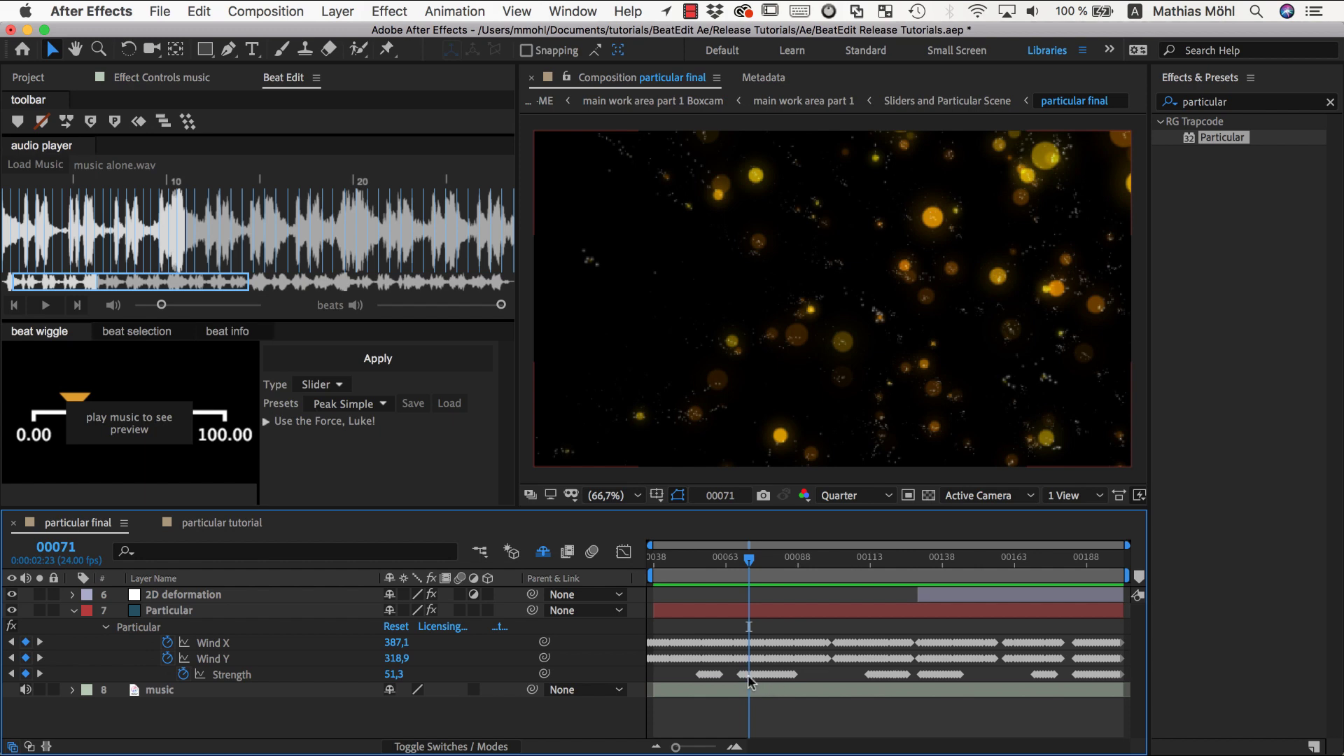
left_click_drag(968, 558, 917, 560)
key("space")
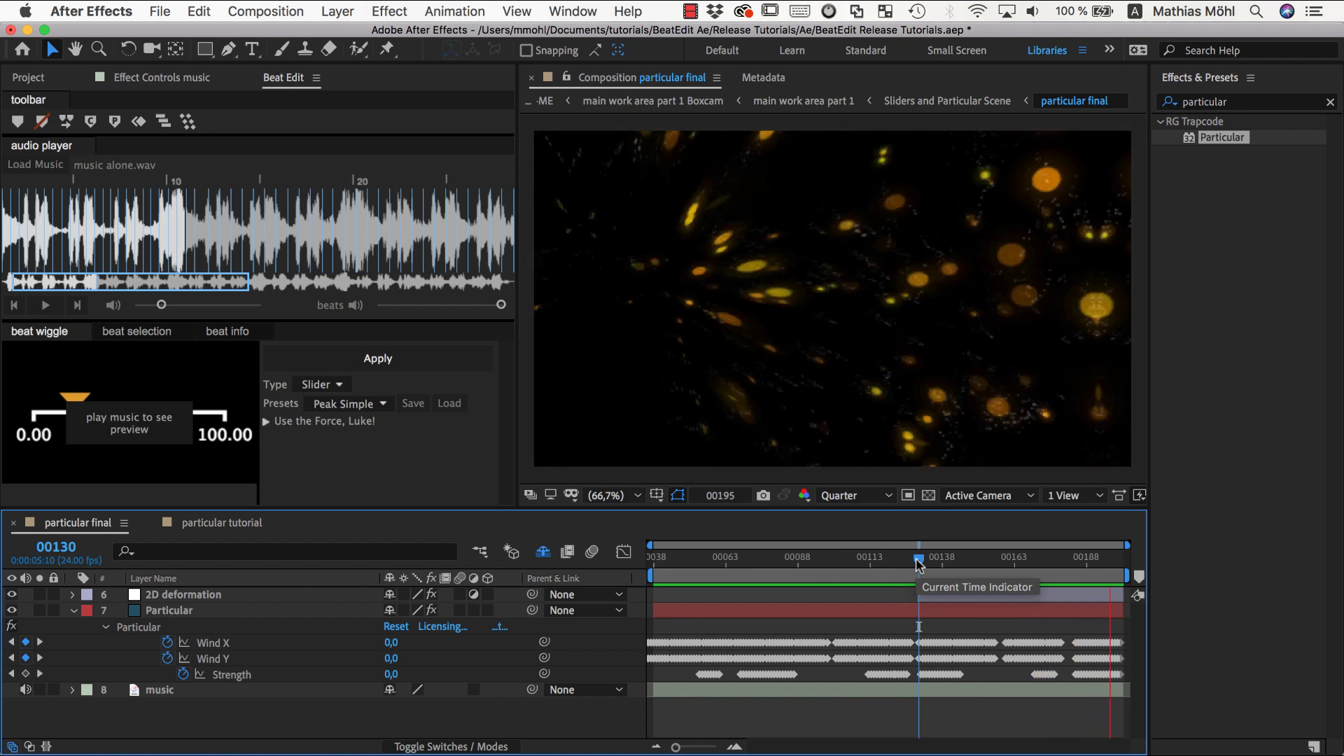
key("space")
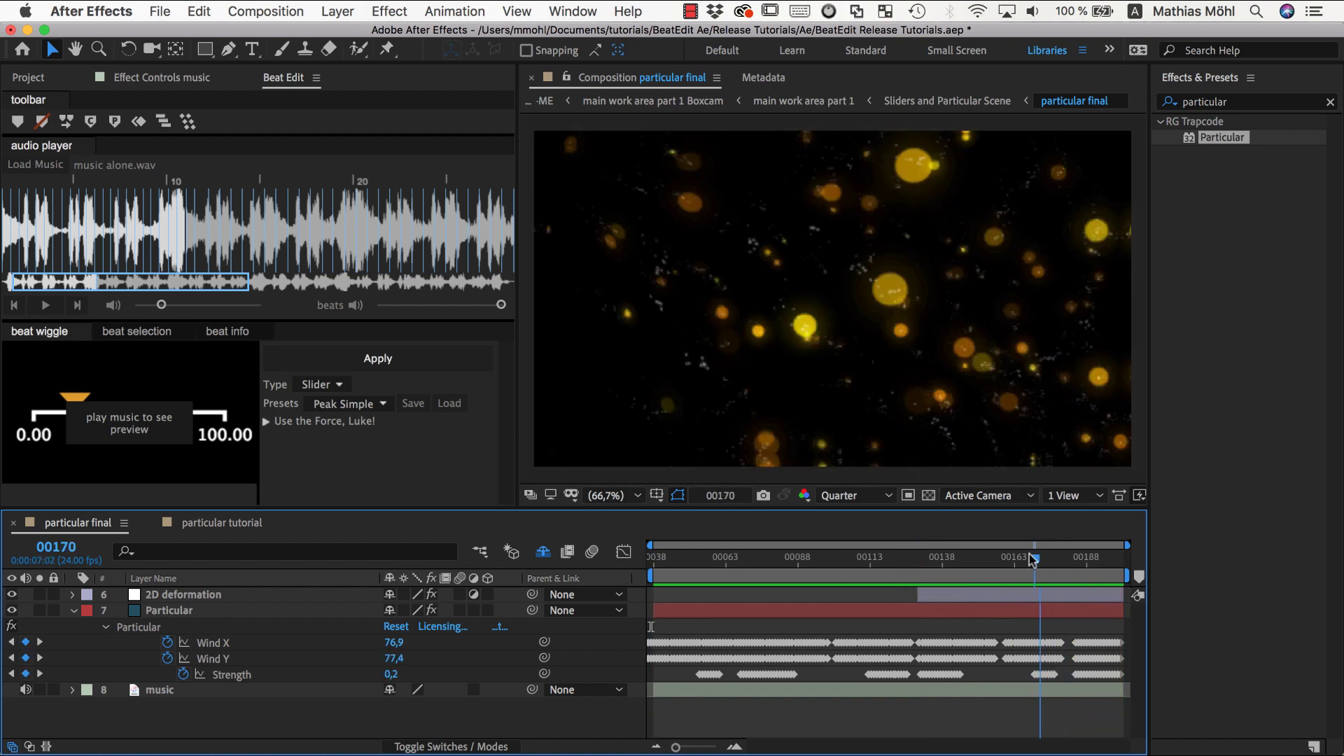
- Show the 2D deformation layer's keyframed CC Flo Motion Knot and Amount properties, scrubbing from frame 00138
left_click_drag(1019, 557, 942, 558)
left_click(176, 595)
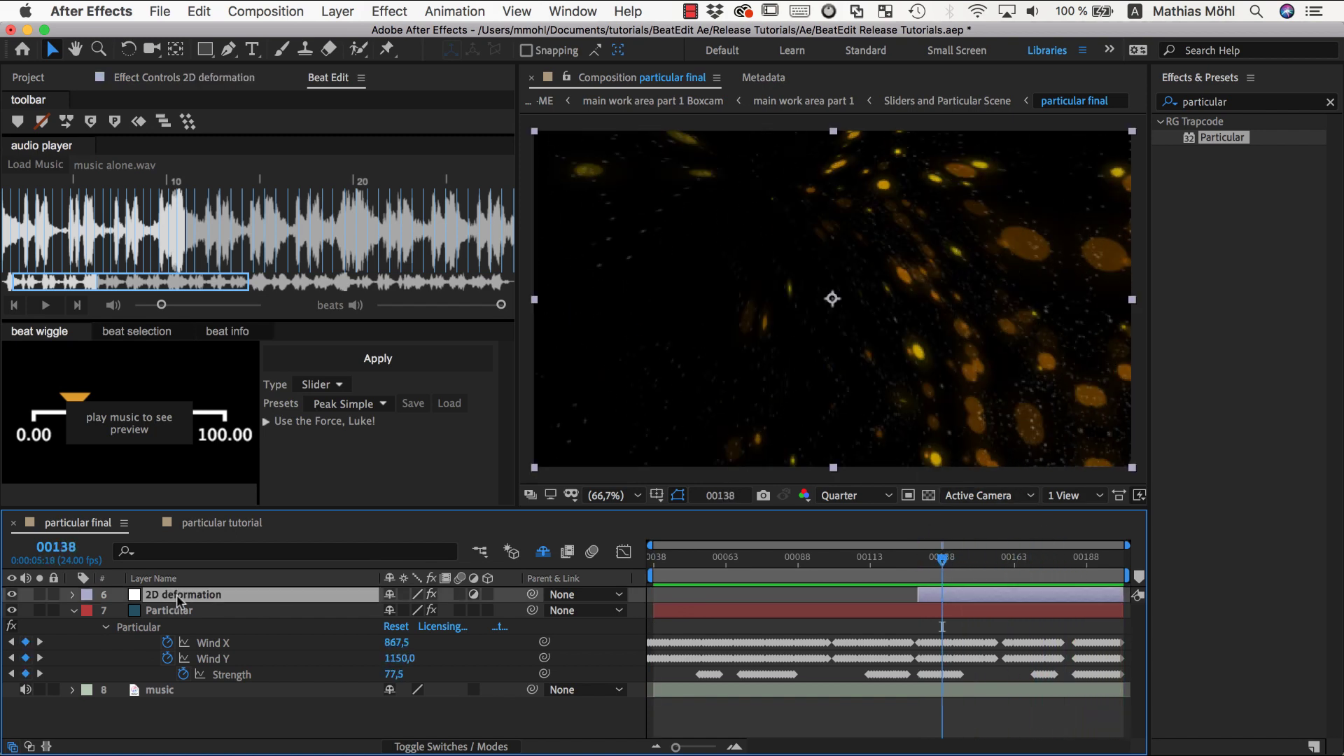
key("e")
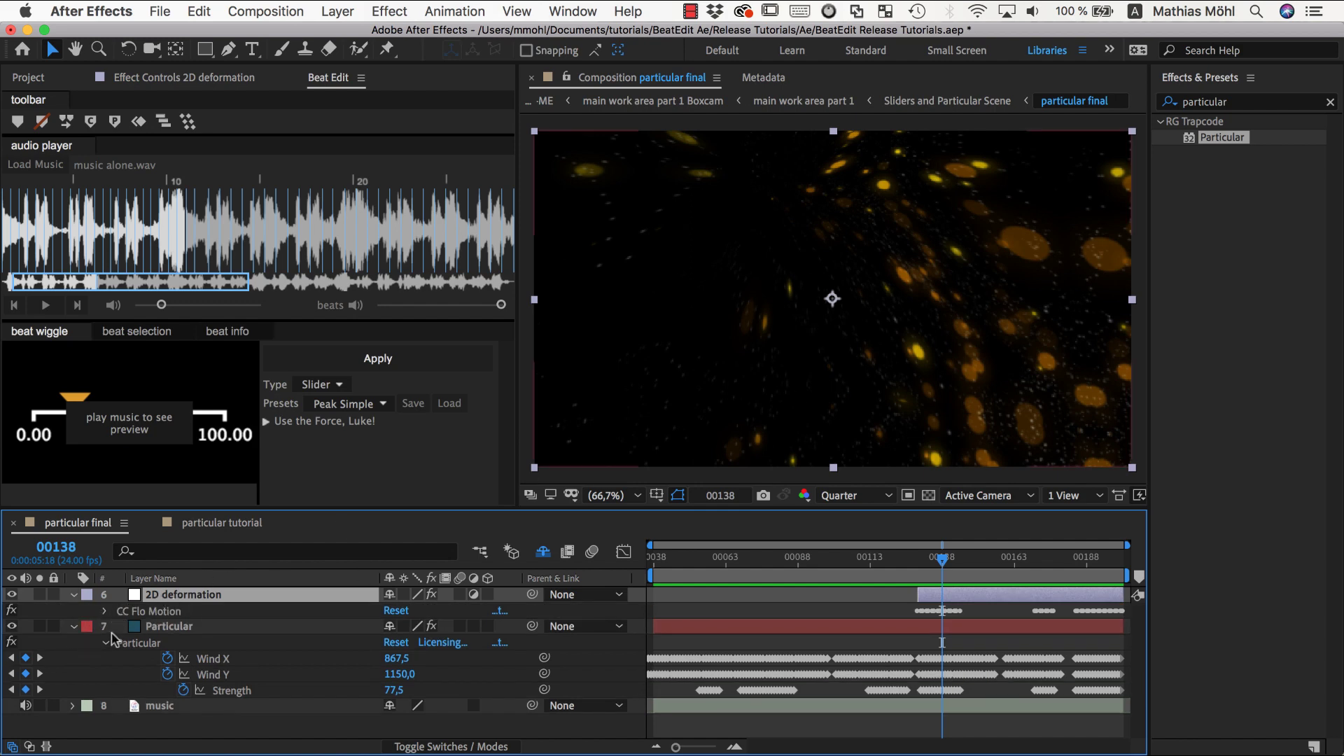
key("u")
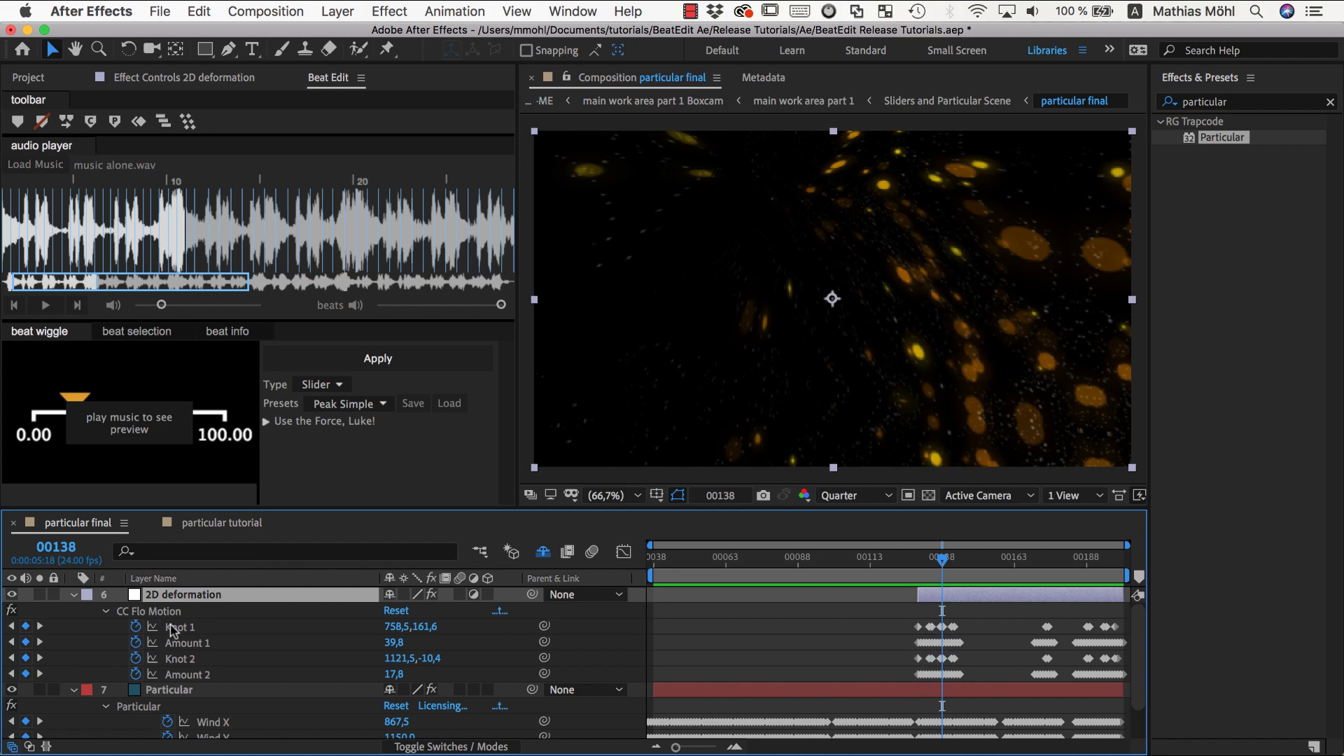
left_click_drag(942, 560, 1052, 578)
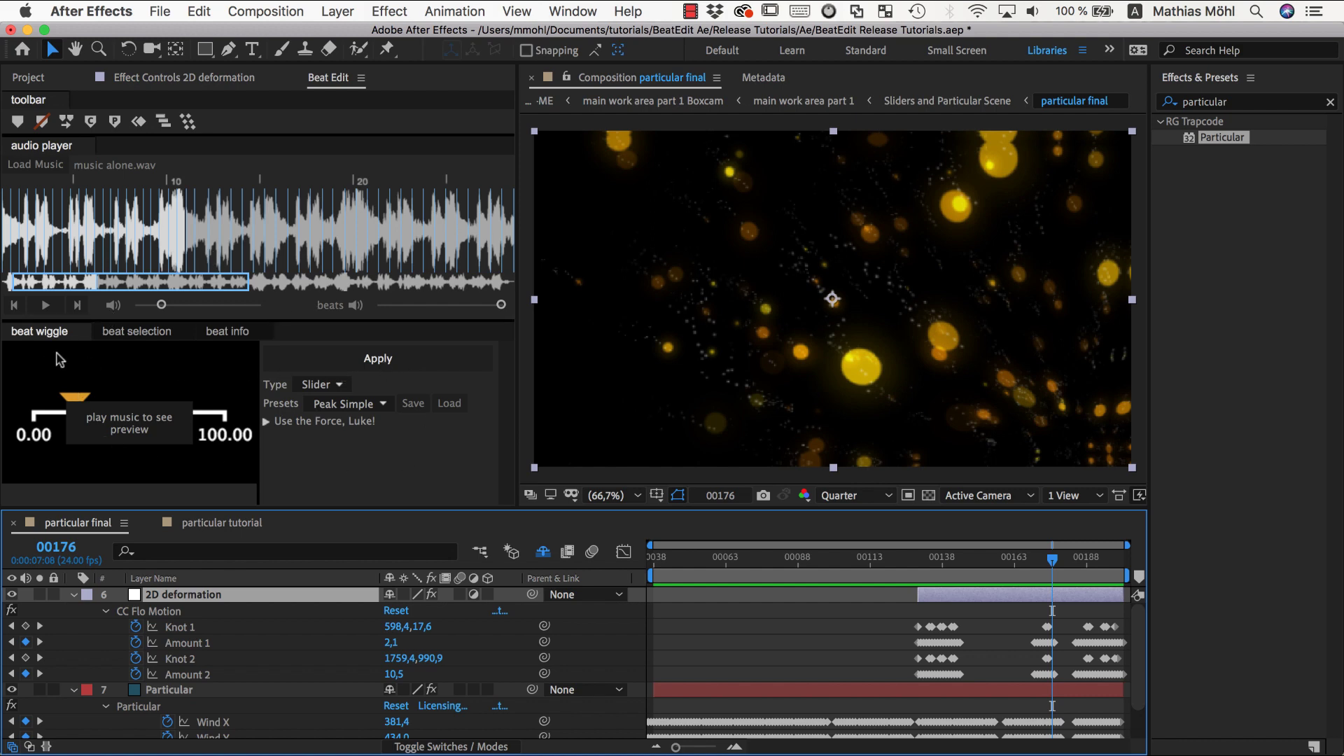
- Bring up the particular tutorial composition and play music alone.wav in Beat Edit
left_click(221, 522)
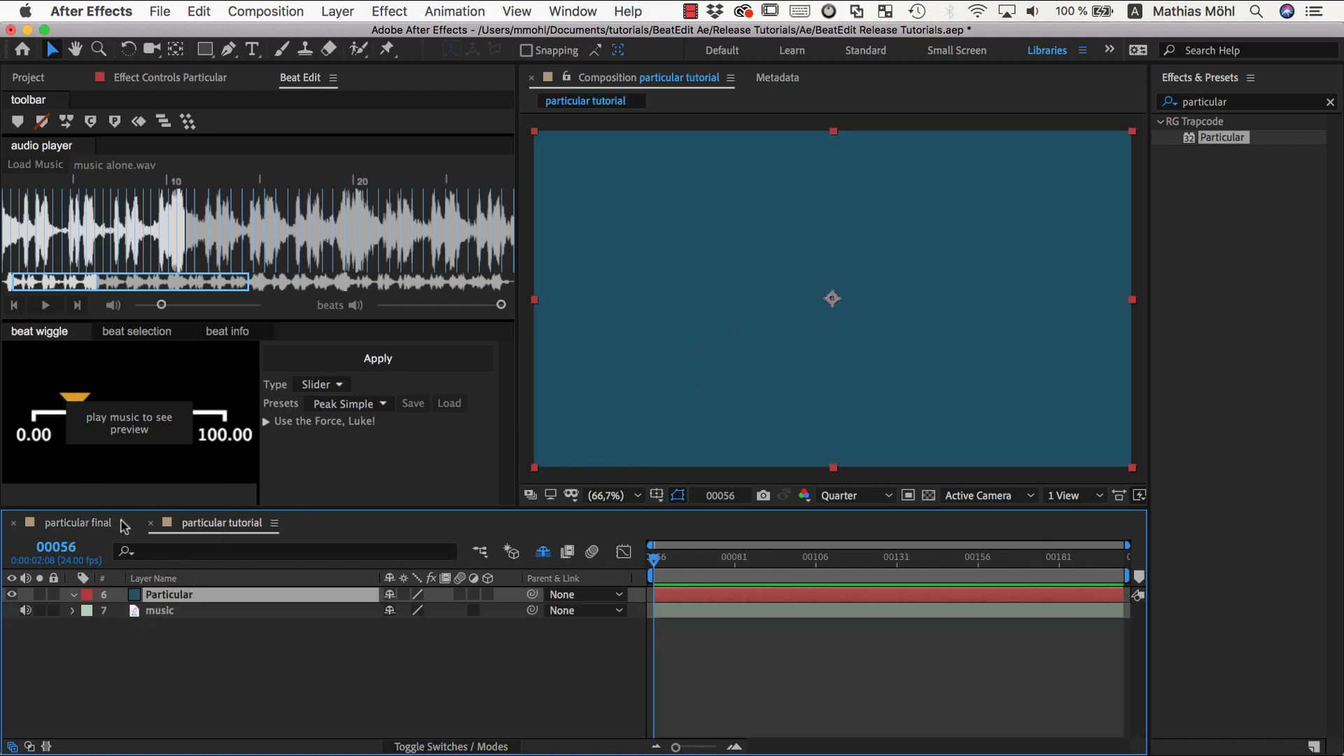
left_click(78, 522)
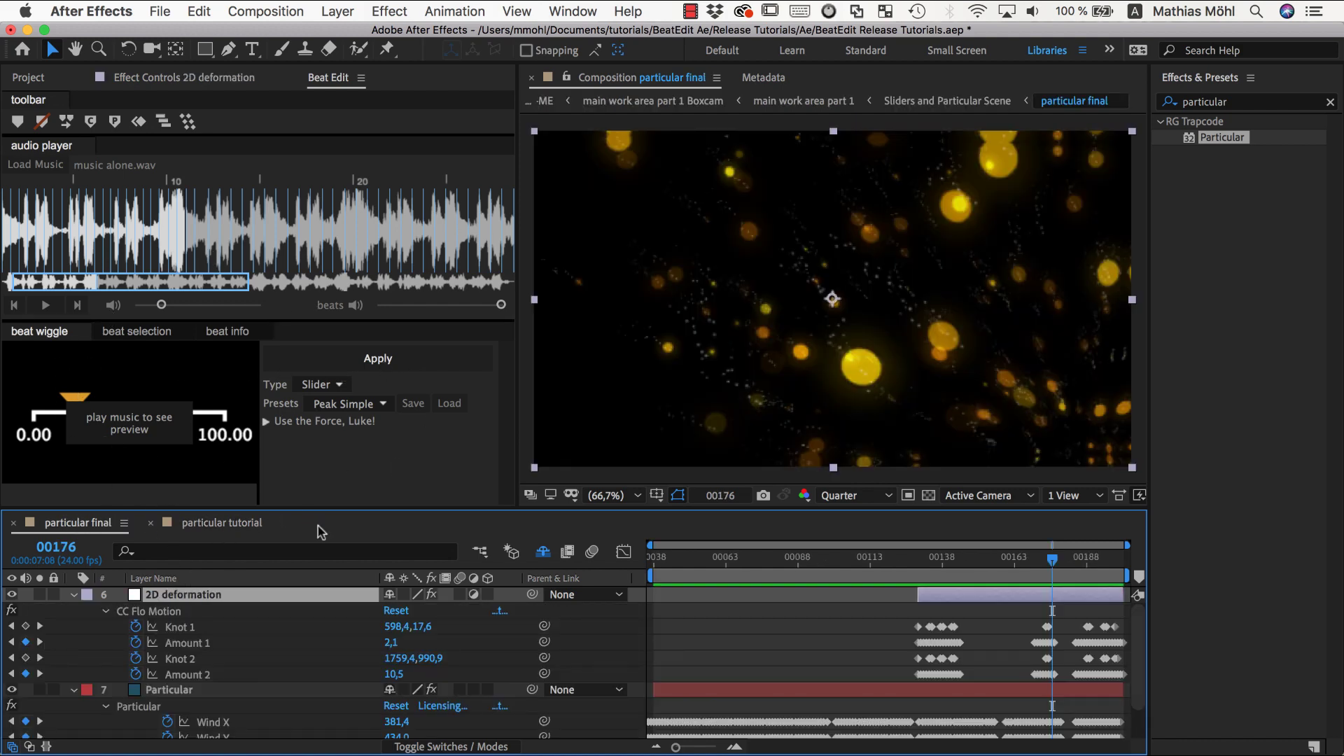
left_click(241, 523)
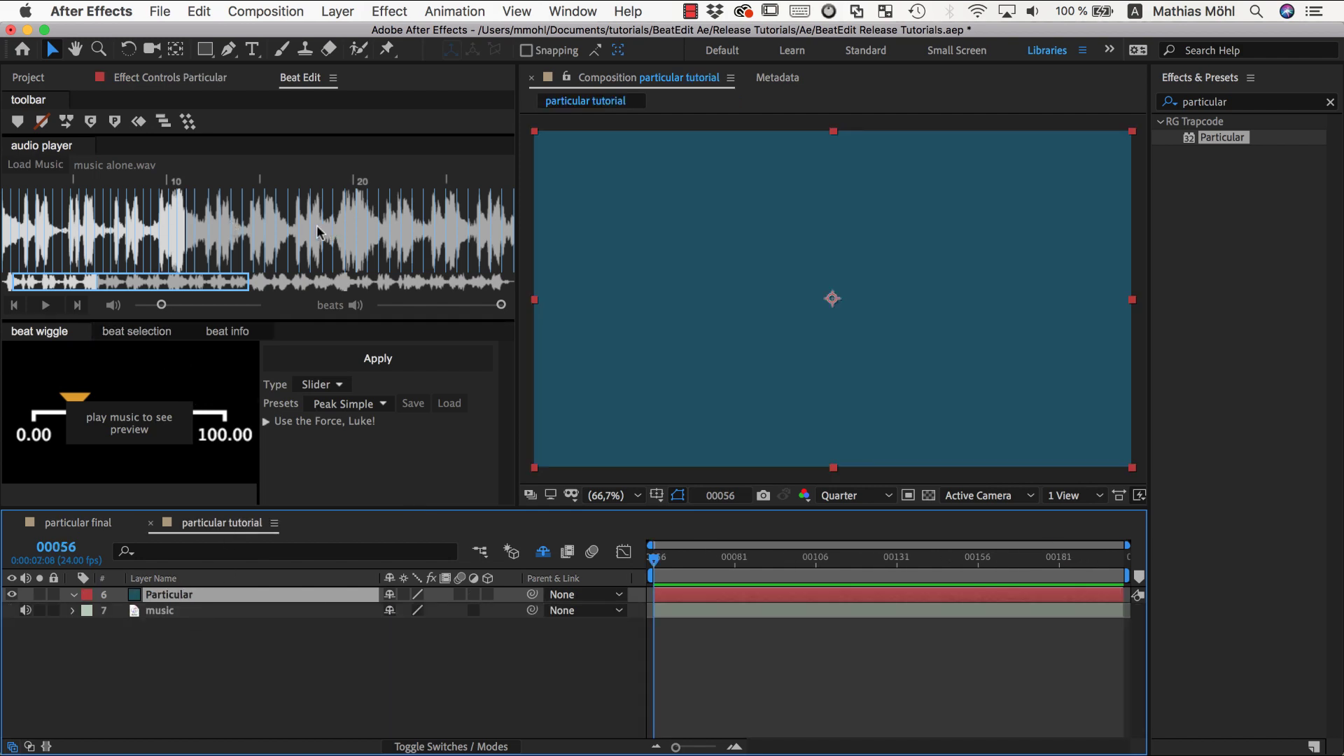
left_click(47, 306)
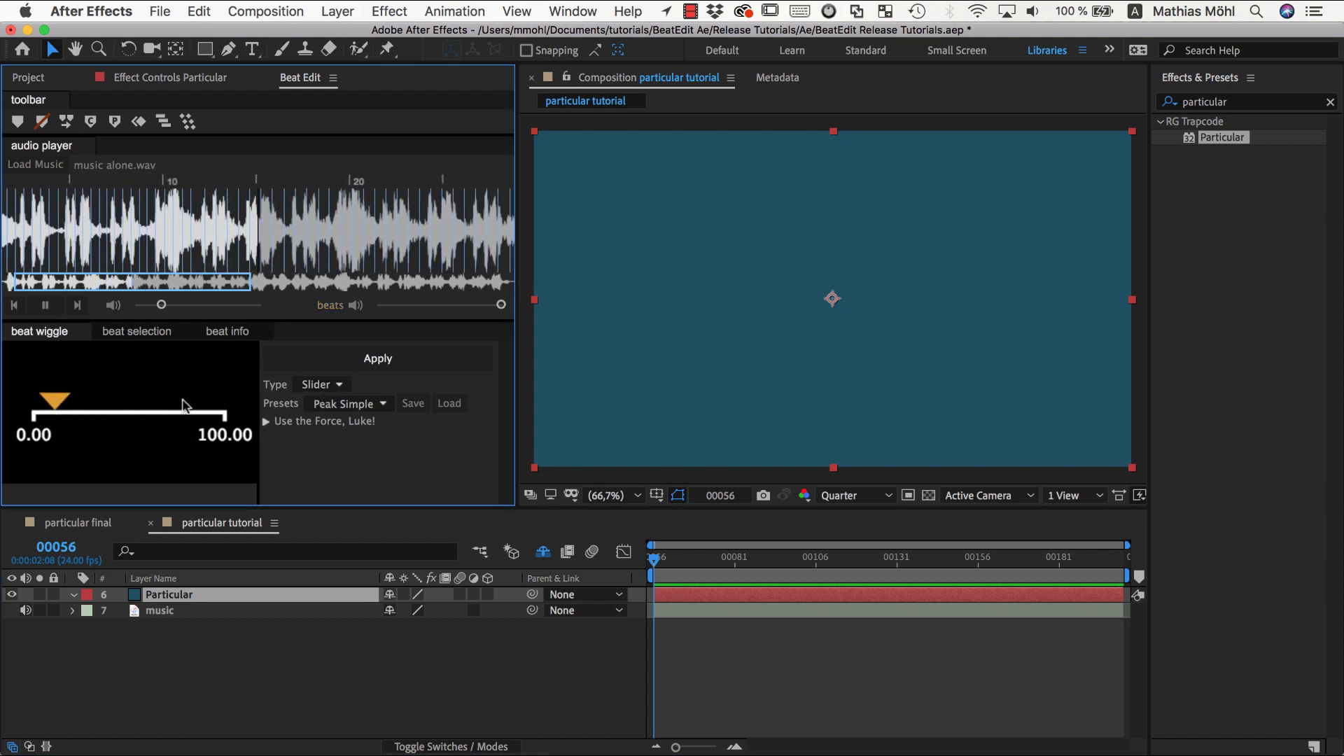
- Try the Peak 1 Out Of 4 Higher and Random Jumps beat wiggle presets
left_click(350, 404)
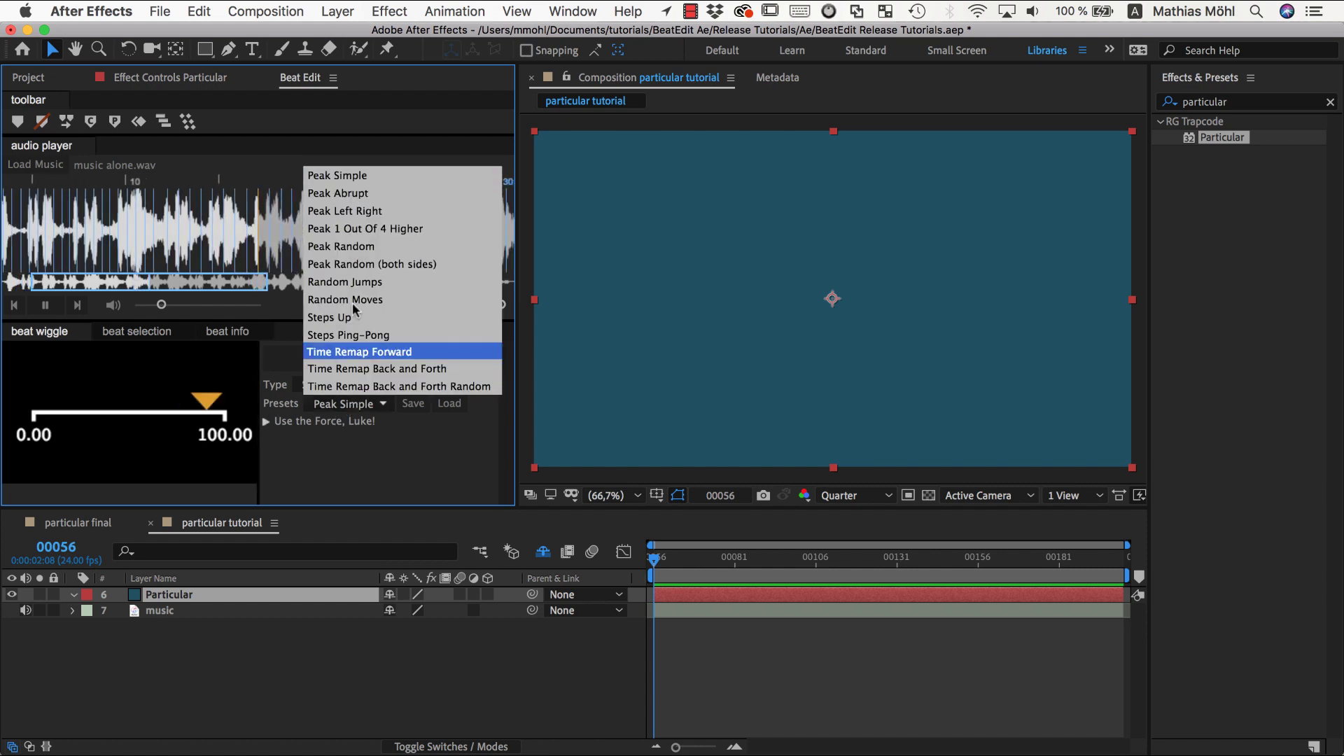
left_click(358, 228)
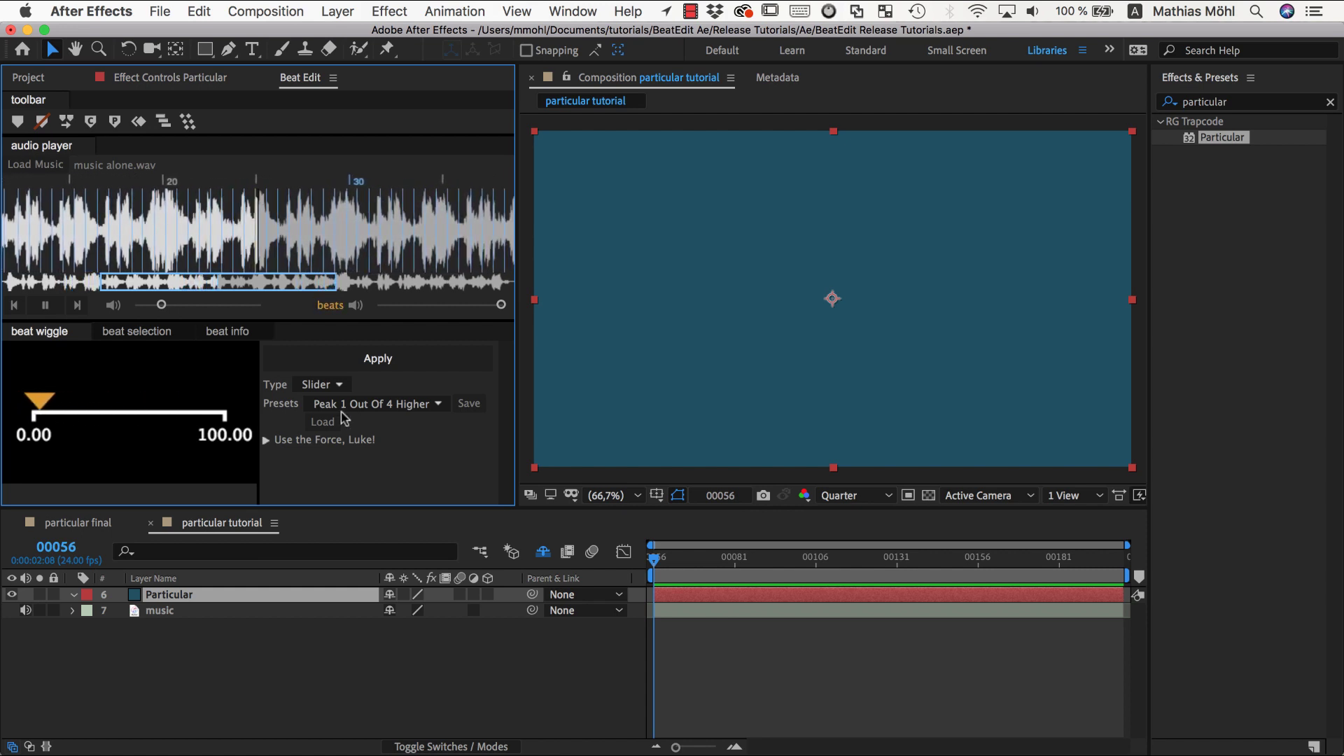
left_click(371, 404)
left_click(369, 282)
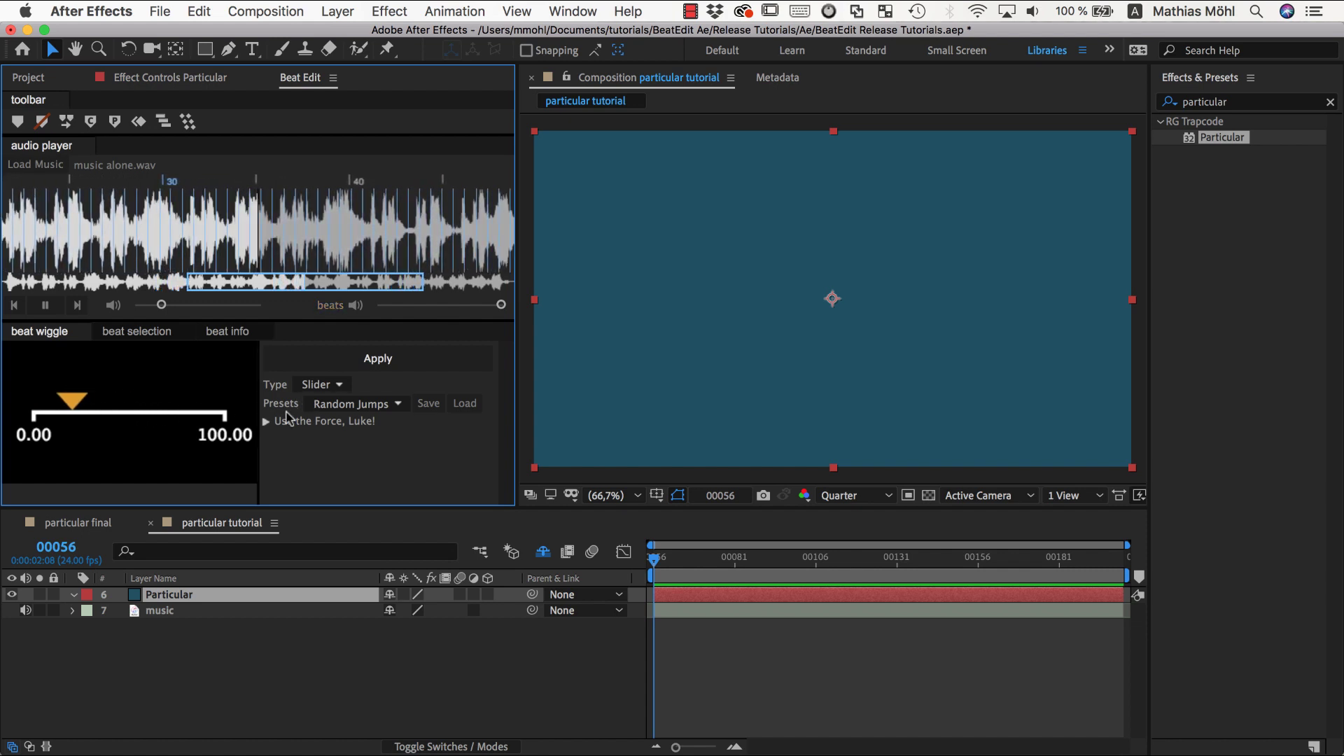
- Settle on Steps Ping-Pong, stop the music, and expand its value settings
left_click(336, 406)
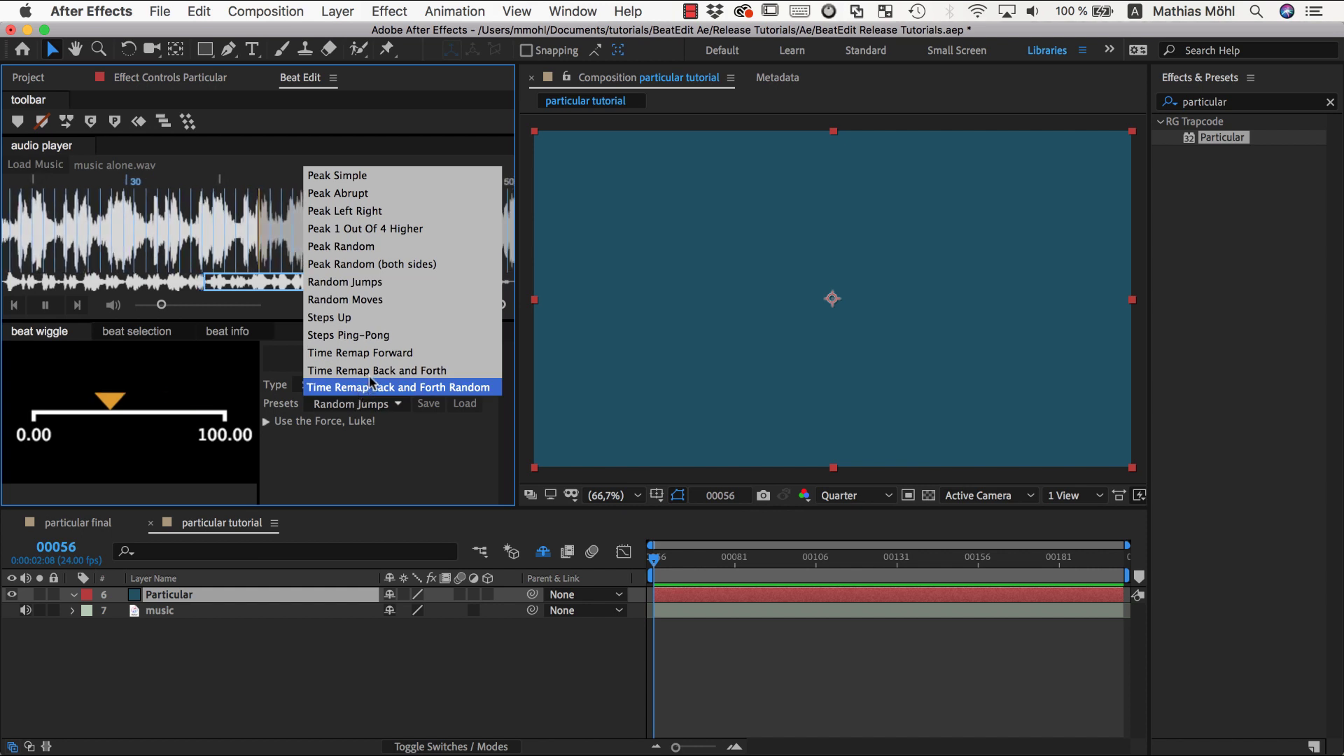
left_click(358, 338)
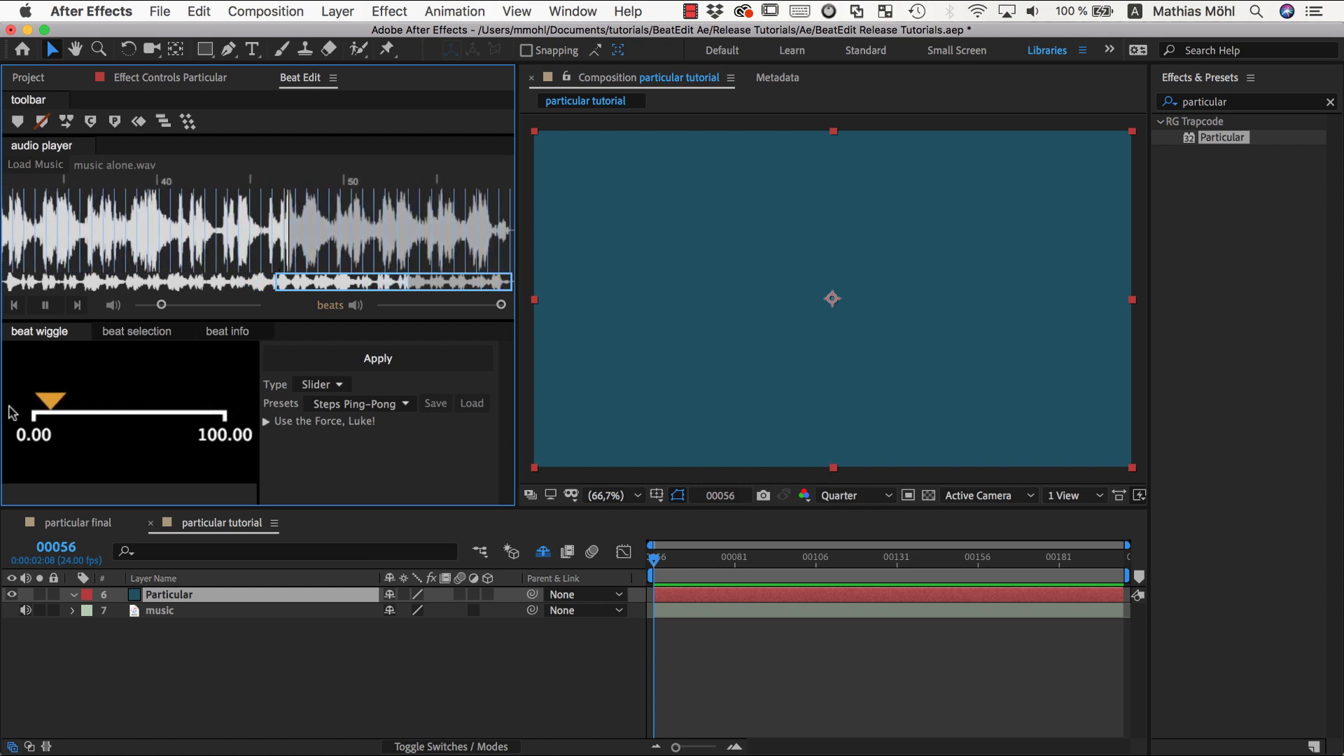
left_click(45, 306)
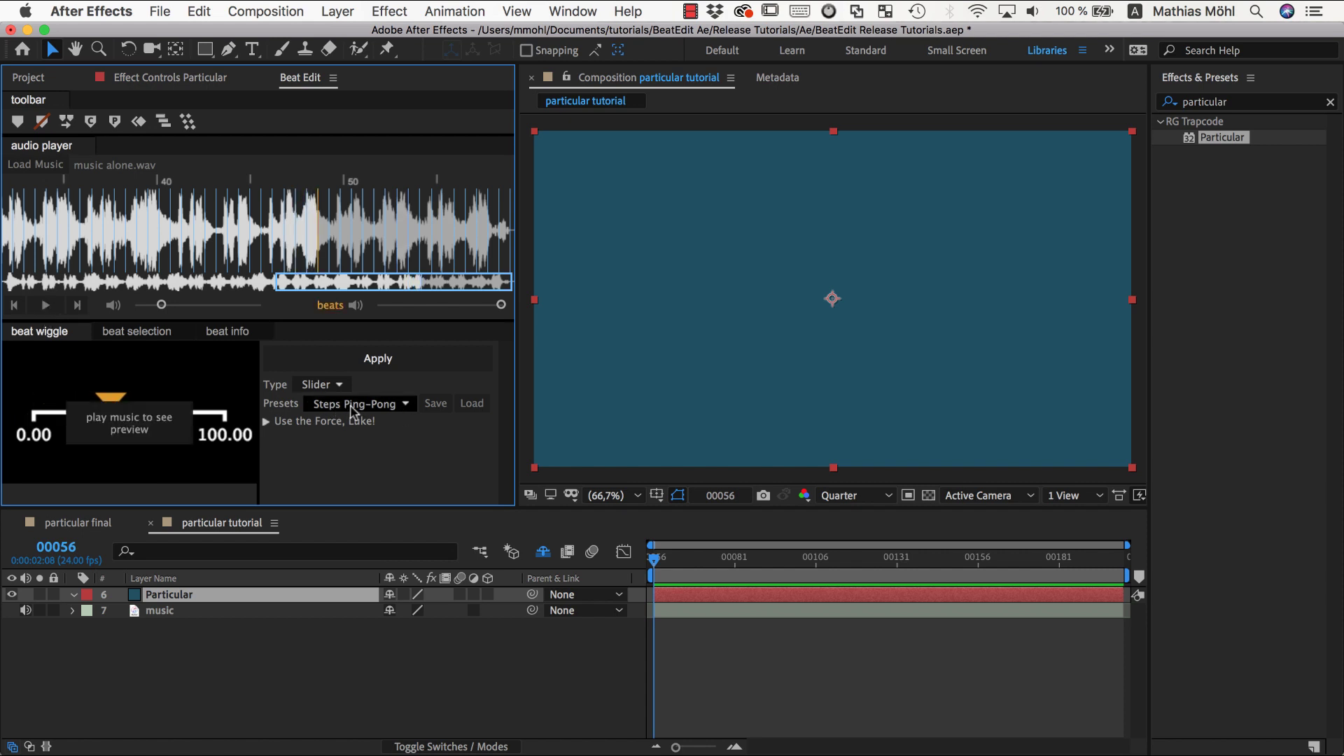
left_click(266, 422)
- Enlarge the Beat Edit panel and choose the Peak Simple beat wiggle preset
left_click_drag(353, 510, 358, 644)
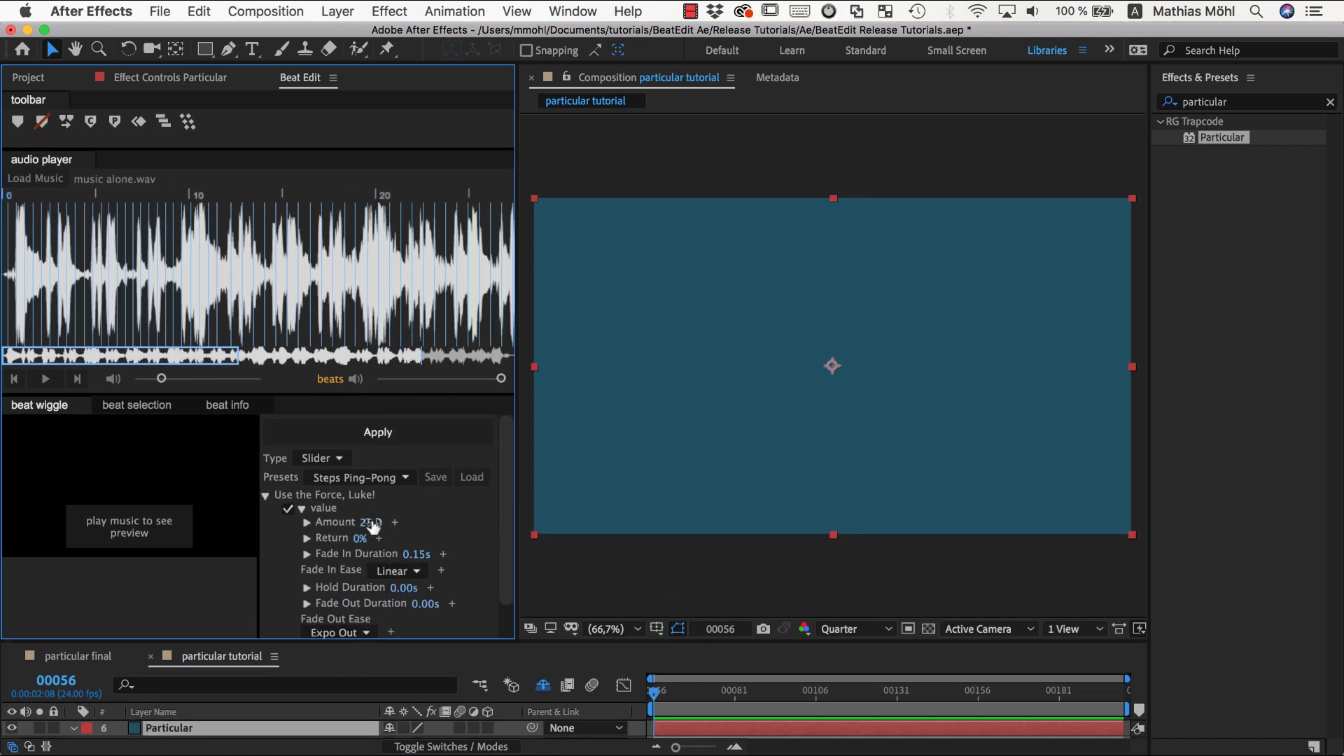
left_click(342, 482)
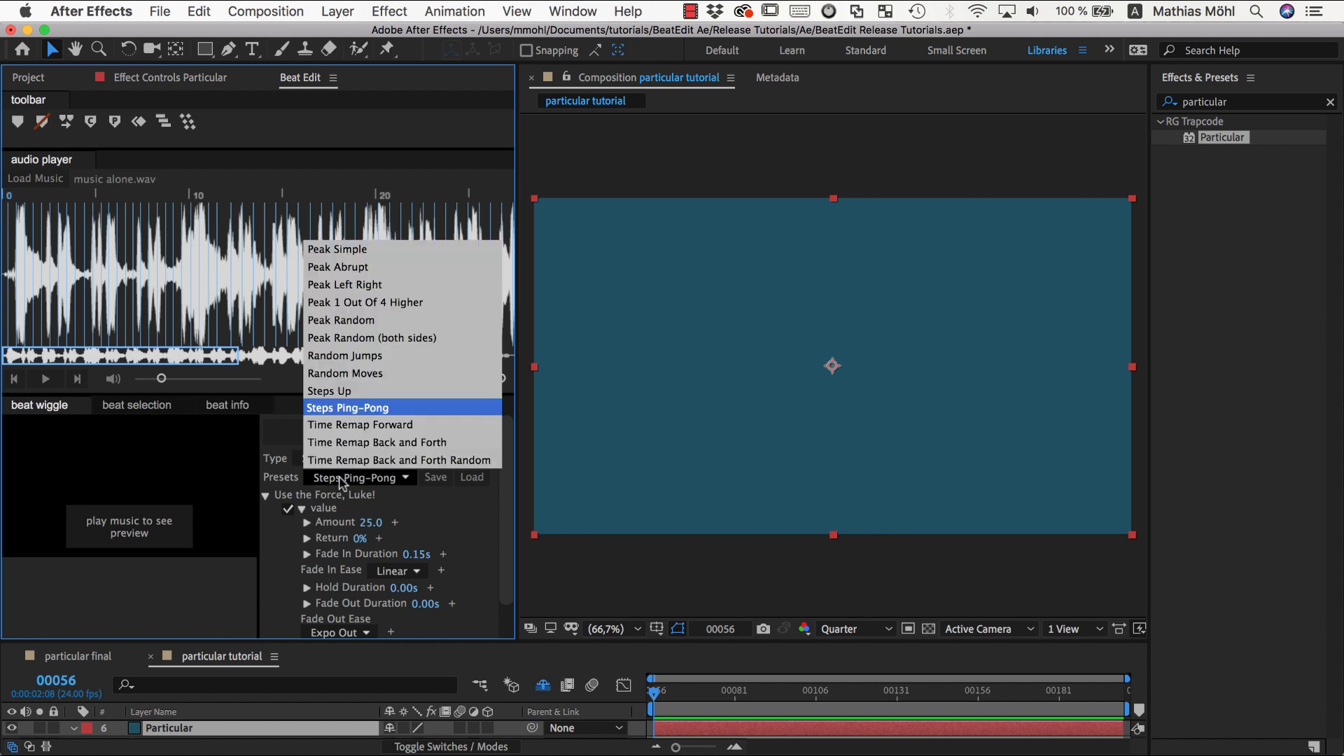
left_click(342, 248)
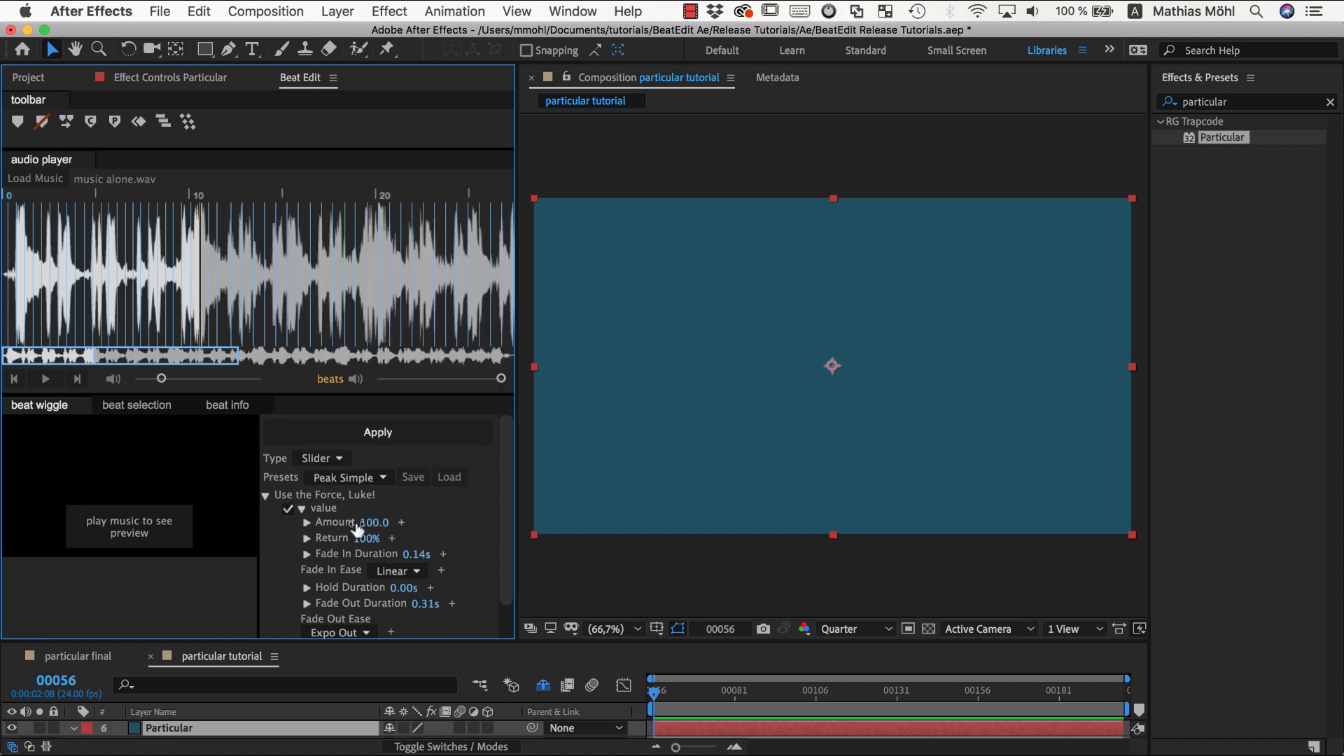
- Set the wiggle Amount to 25.0 while previewing with the music
left_click(47, 379)
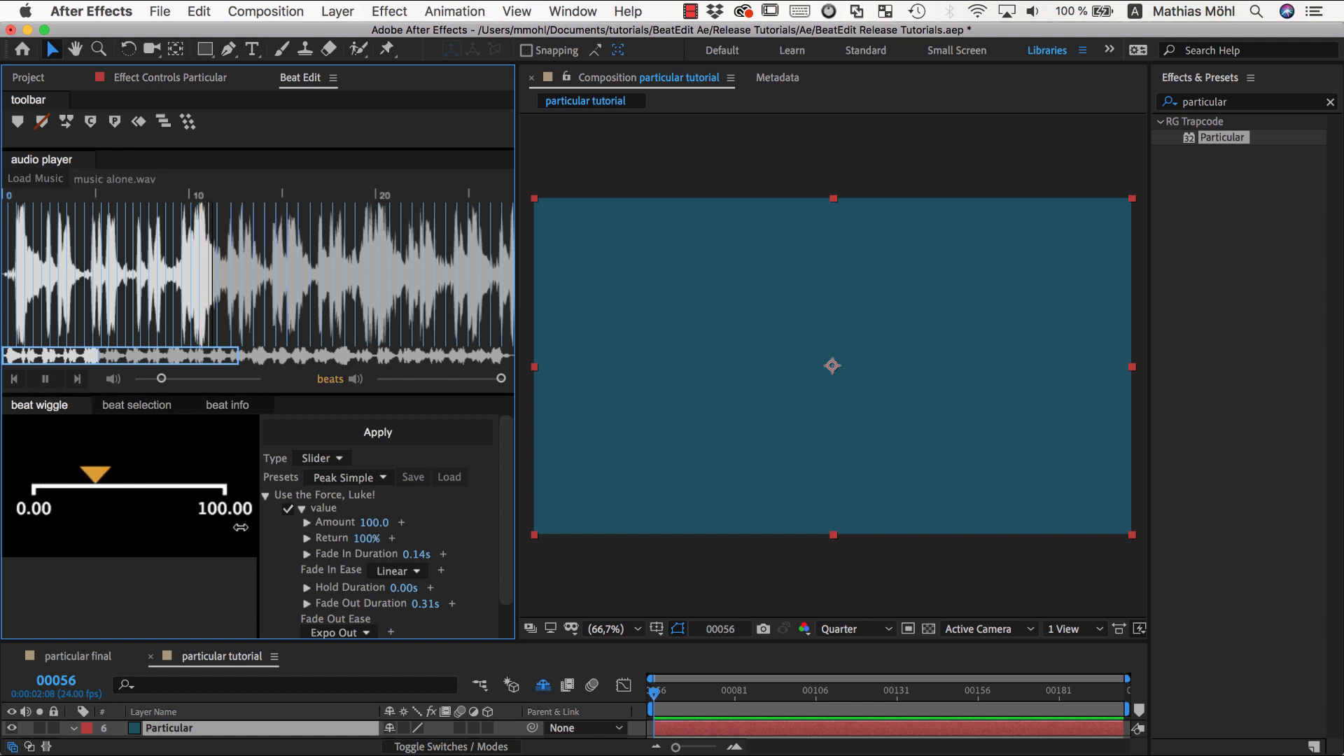
left_click(369, 523)
type("25")
key("Return")
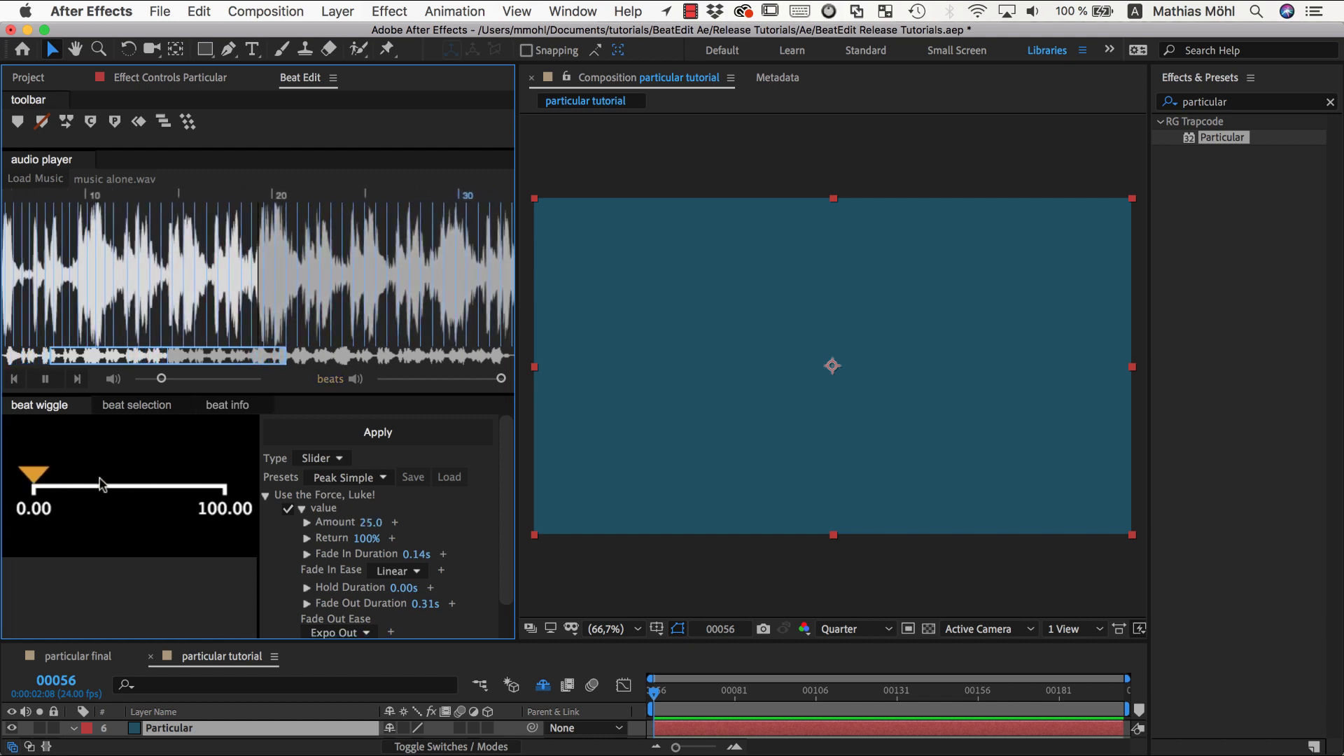
left_click(46, 380)
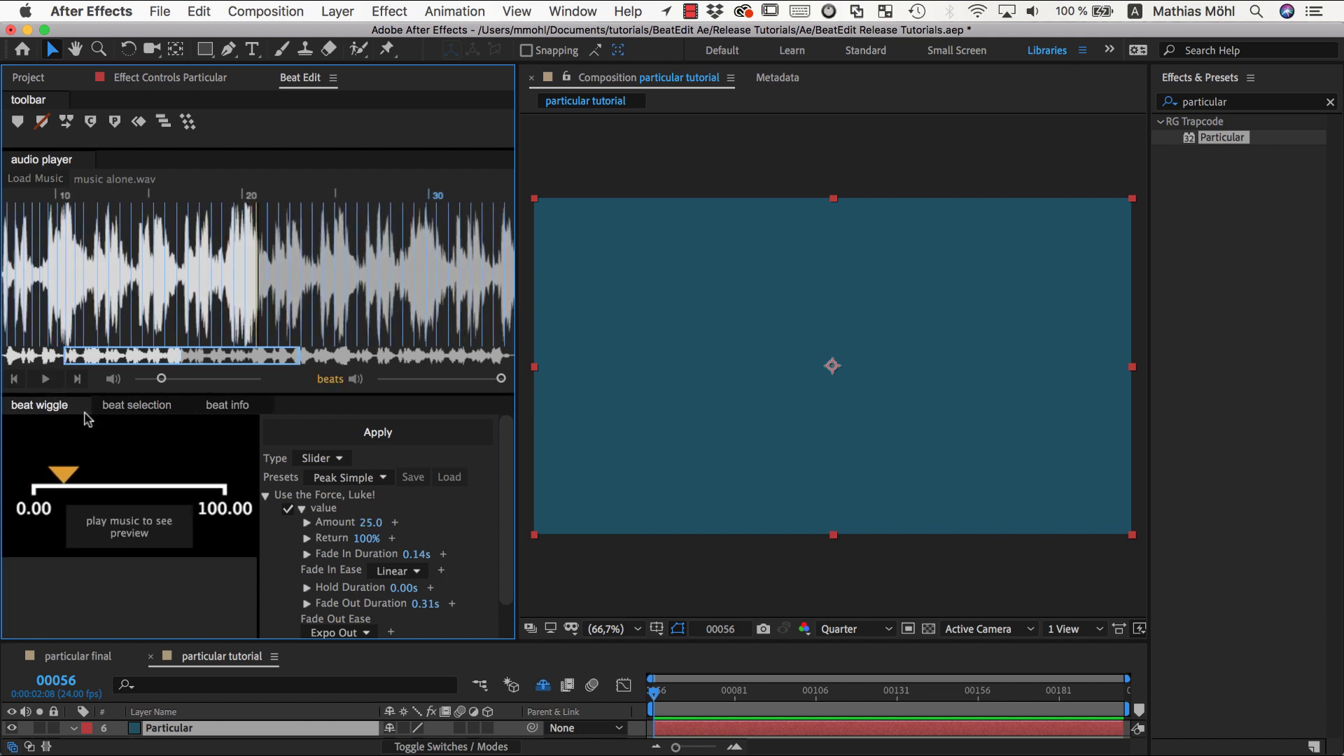
- Set fade in and fade out to 0.00s and hold to 0.20s while previewing
left_click(47, 379)
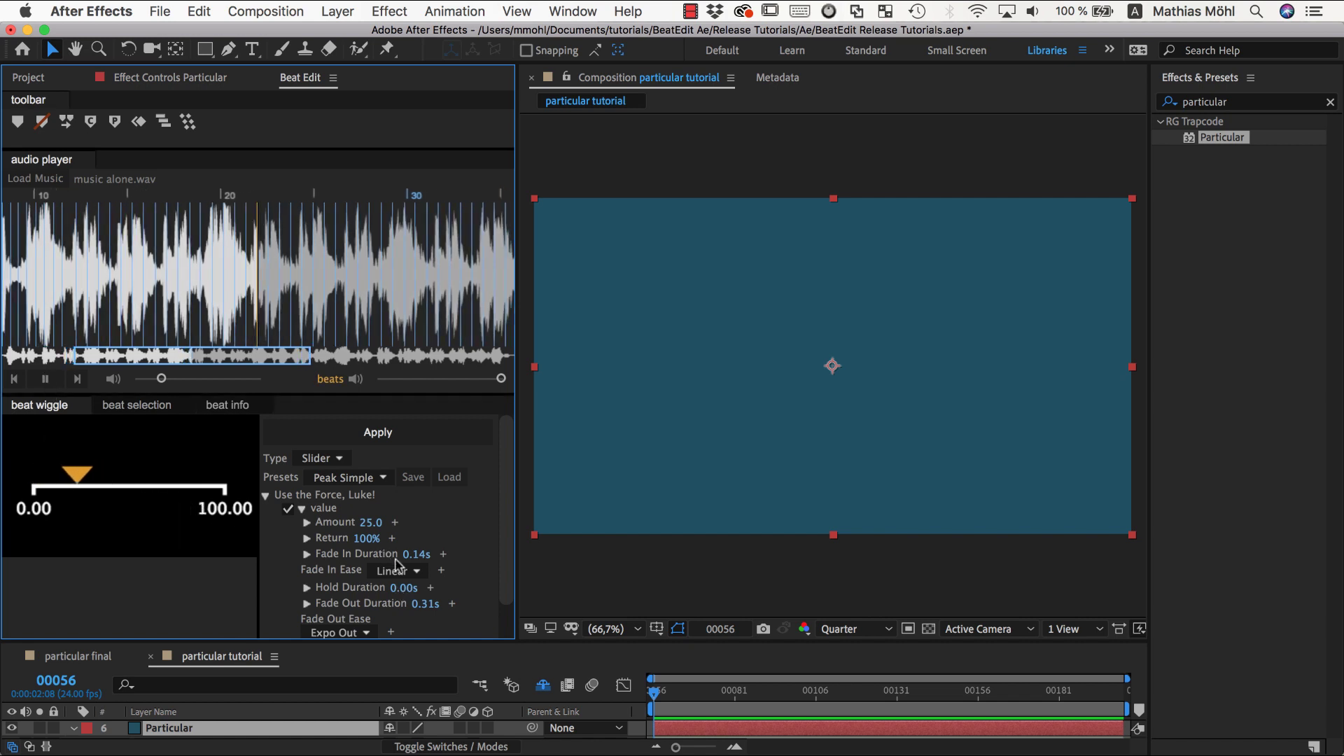
left_click_drag(414, 555, 348, 562)
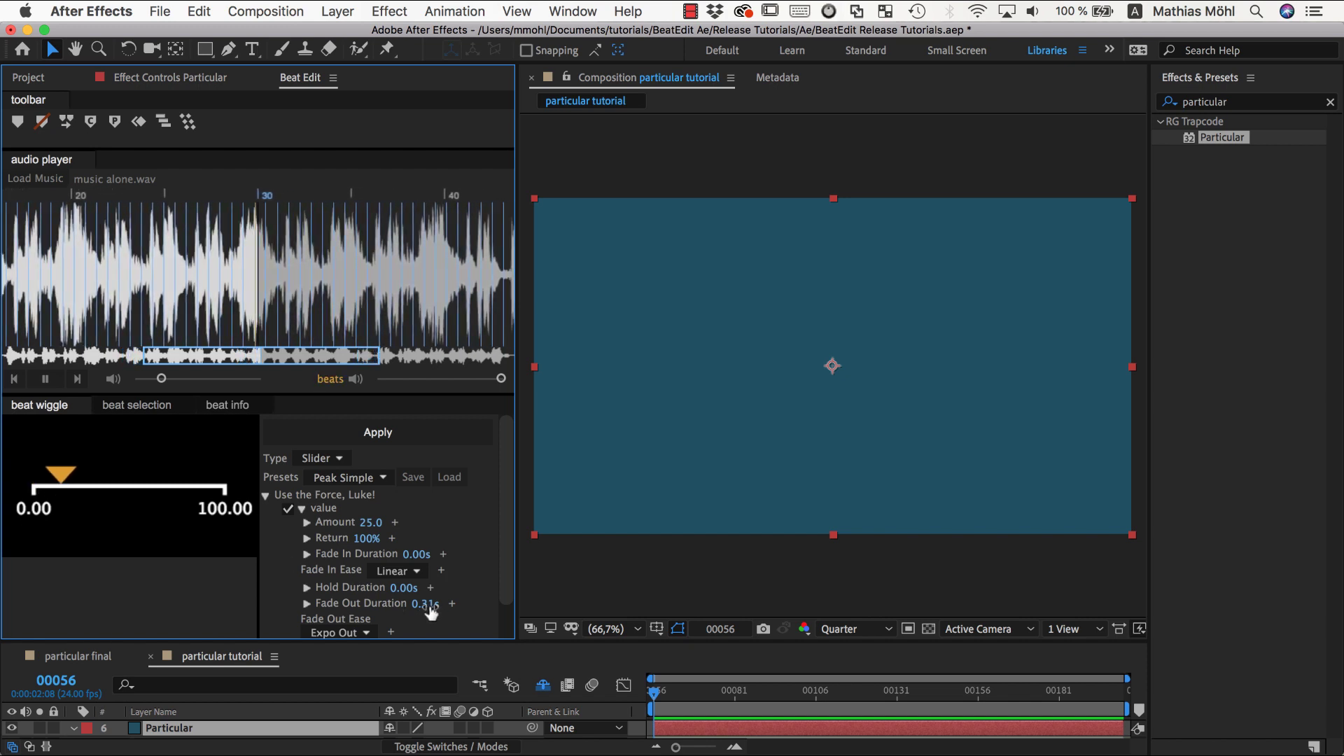
left_click_drag(426, 606, 388, 611)
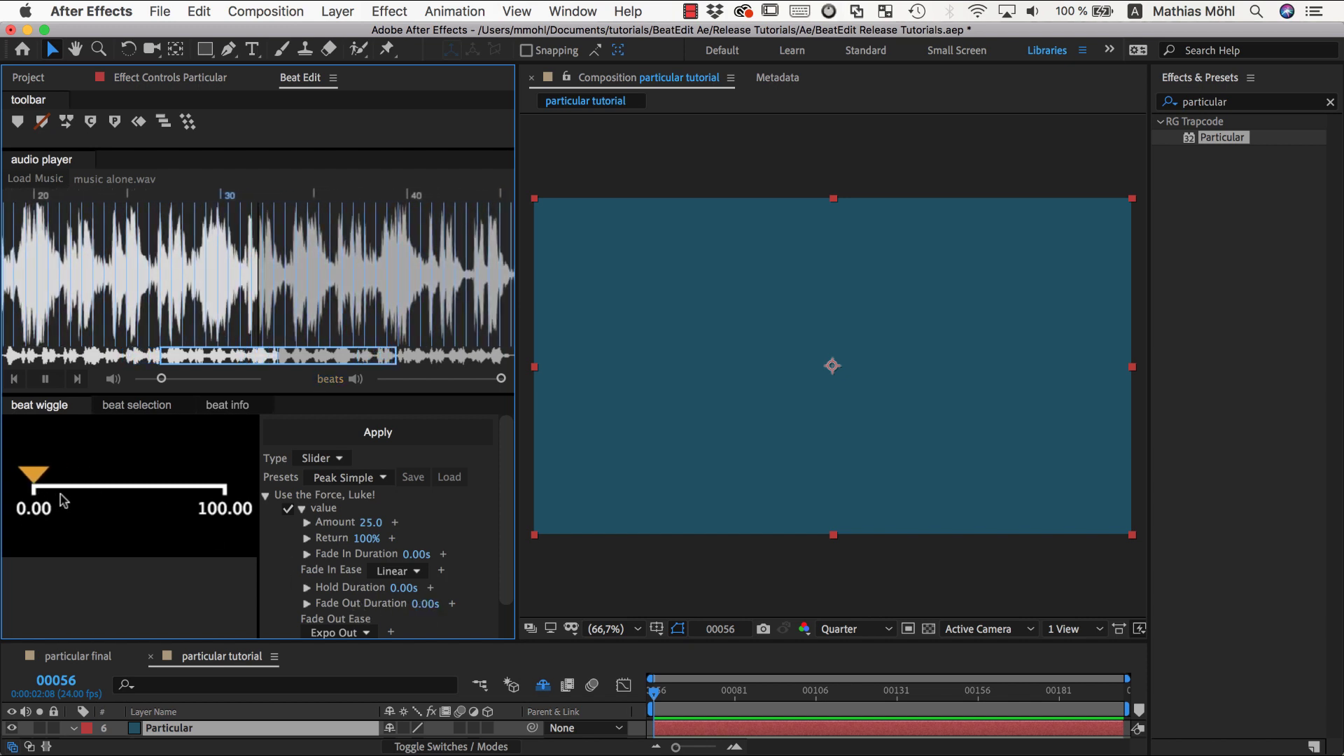
left_click(403, 590)
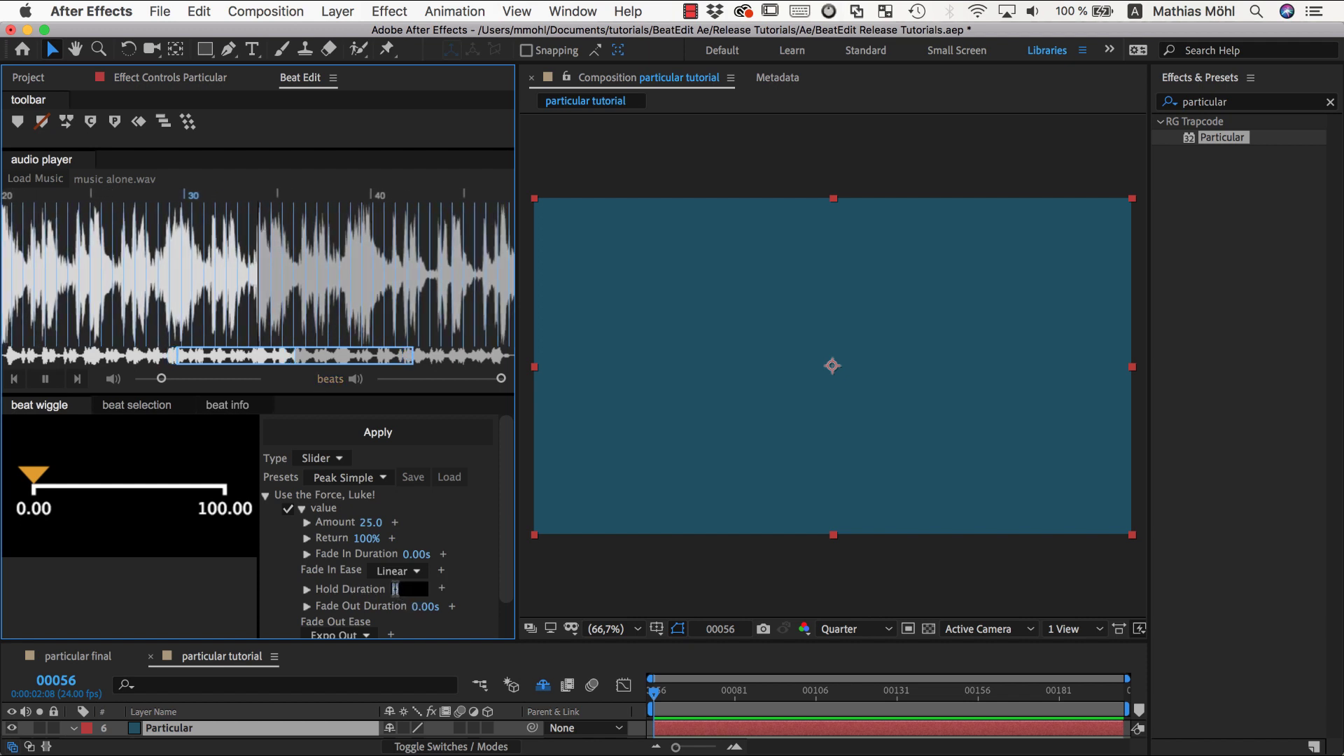
key("Return")
left_click_drag(400, 591, 416, 592)
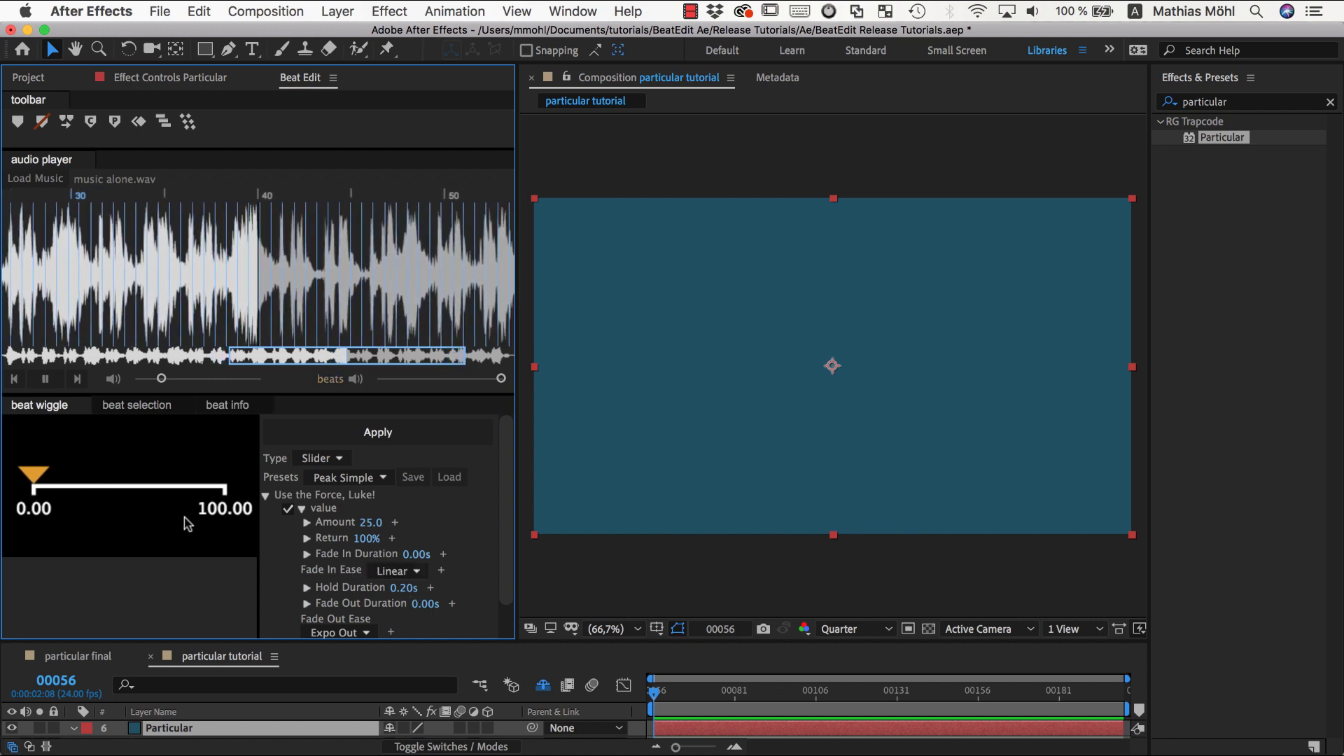
left_click(44, 378)
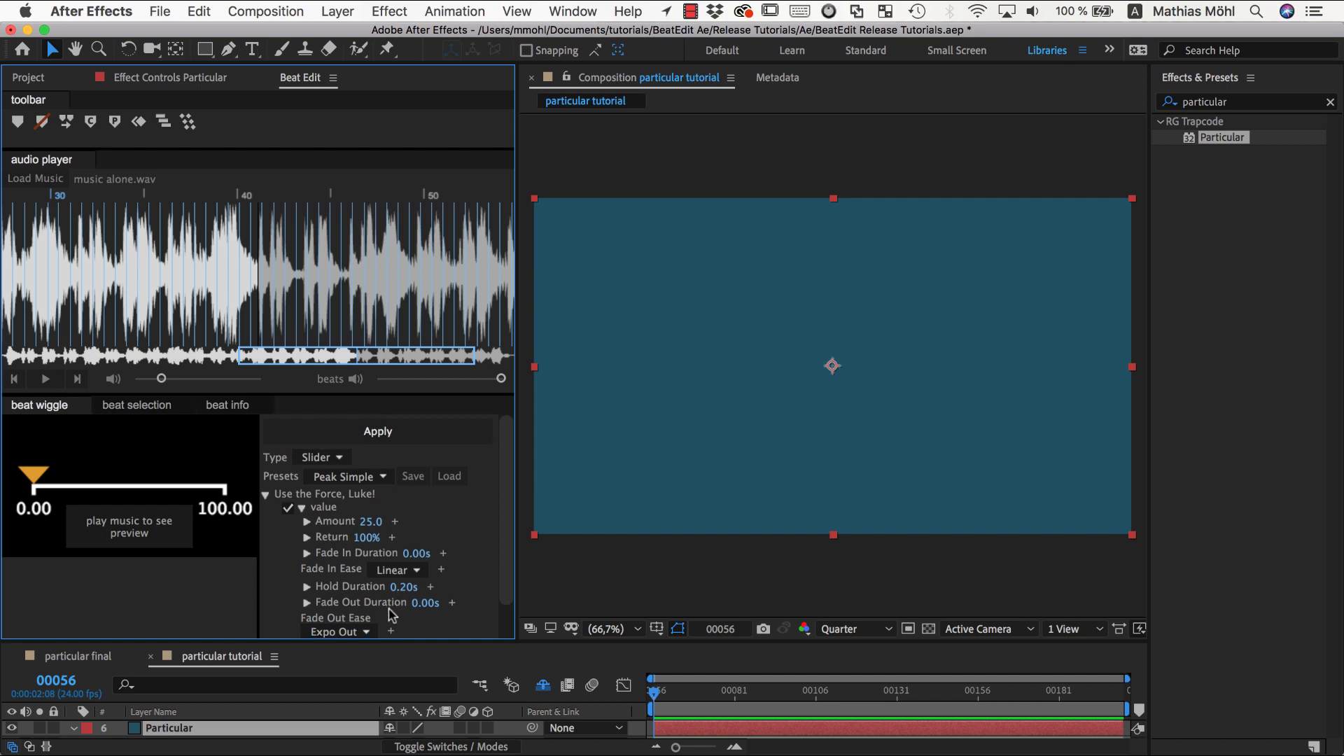
- Keep Expo Out as the fade out ease and return the waveform toward the song start
left_click(418, 570)
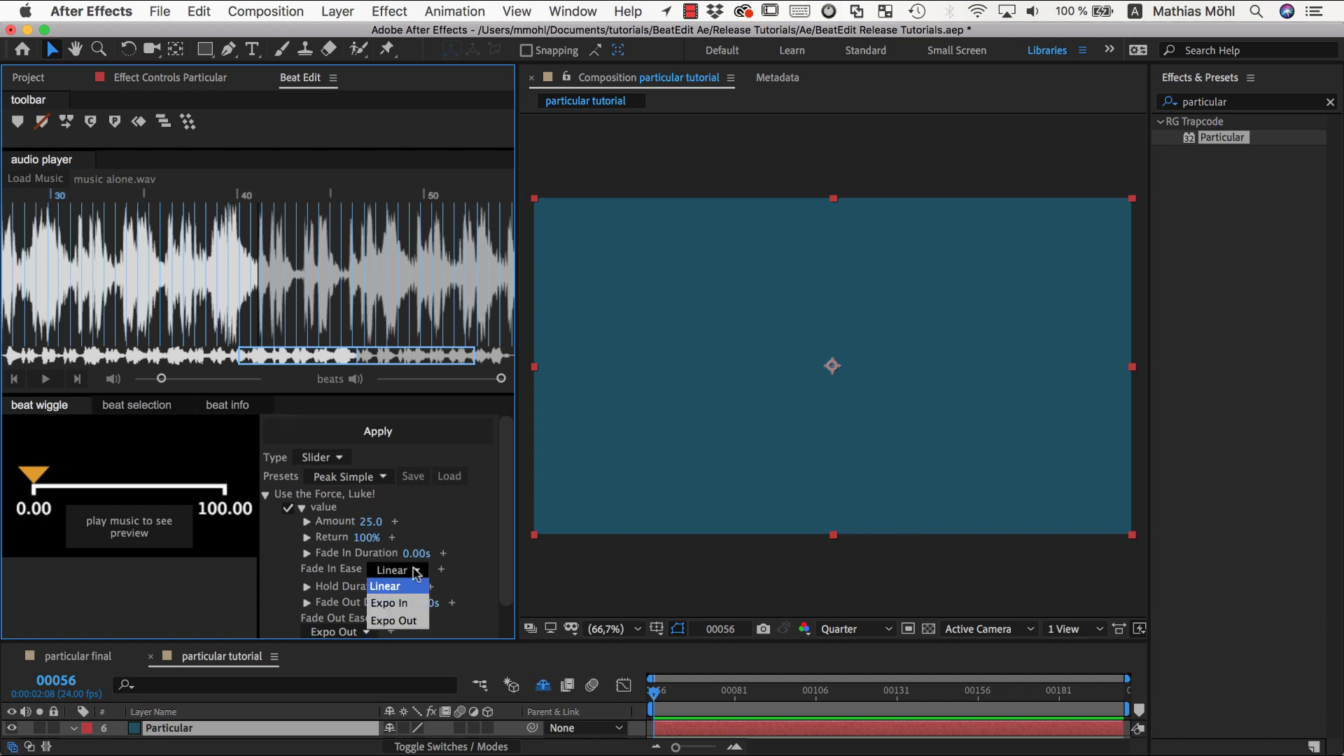
left_click(390, 620)
scroll(391, 602, "down", 2)
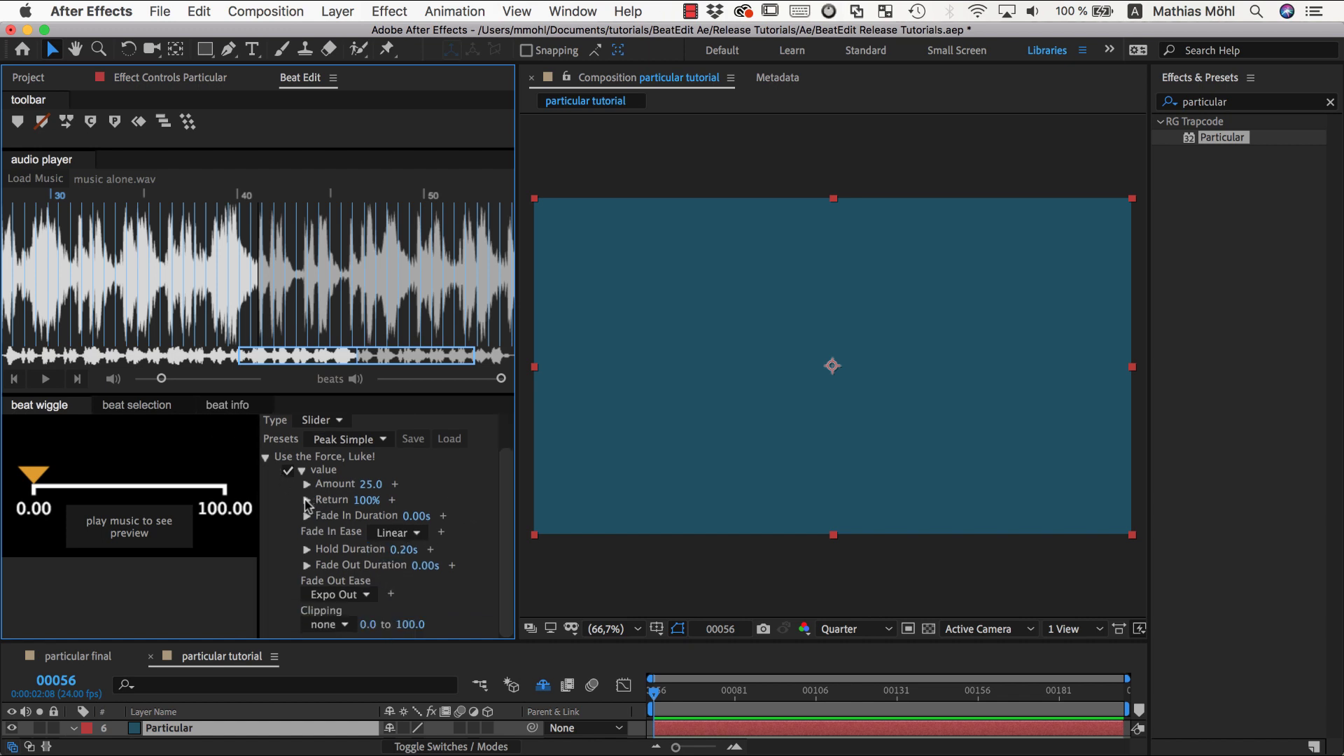
left_click(133, 355)
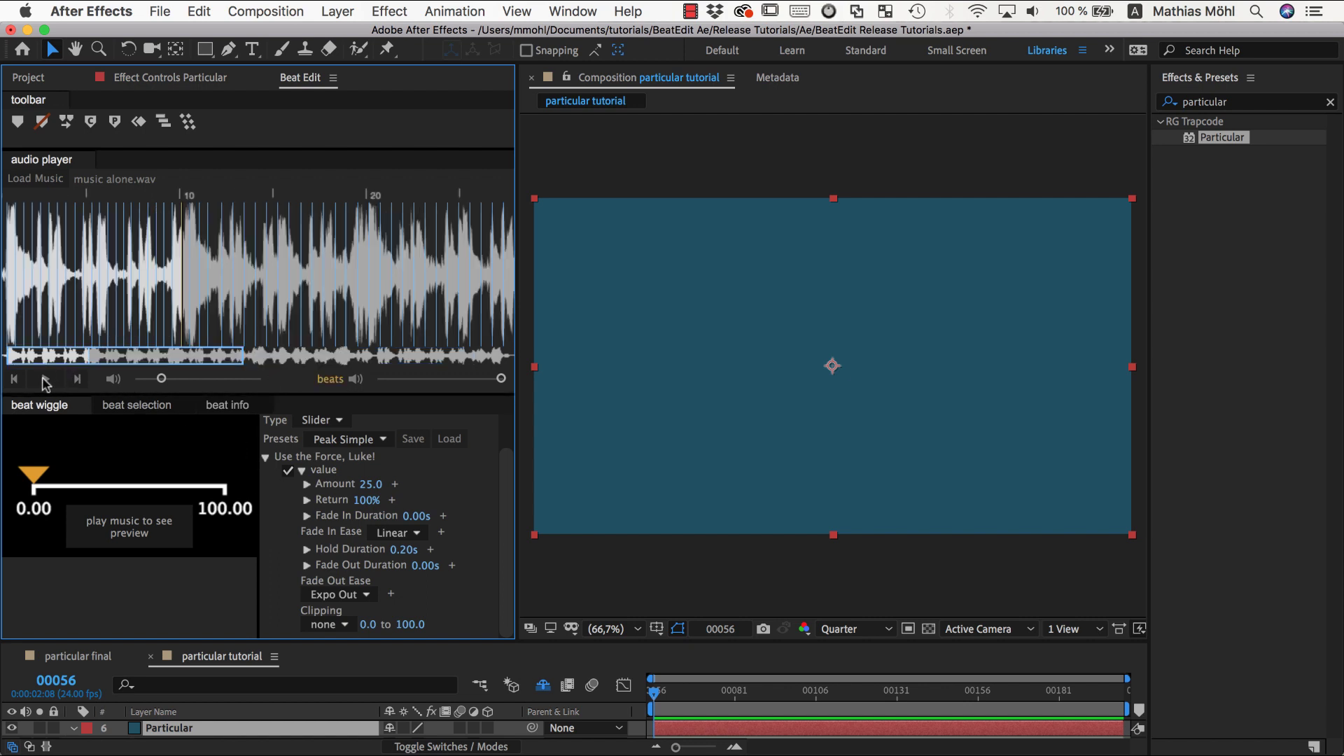
- Lower the beat wiggle Return from 100% to 0% while previewing the music
left_click(44, 380)
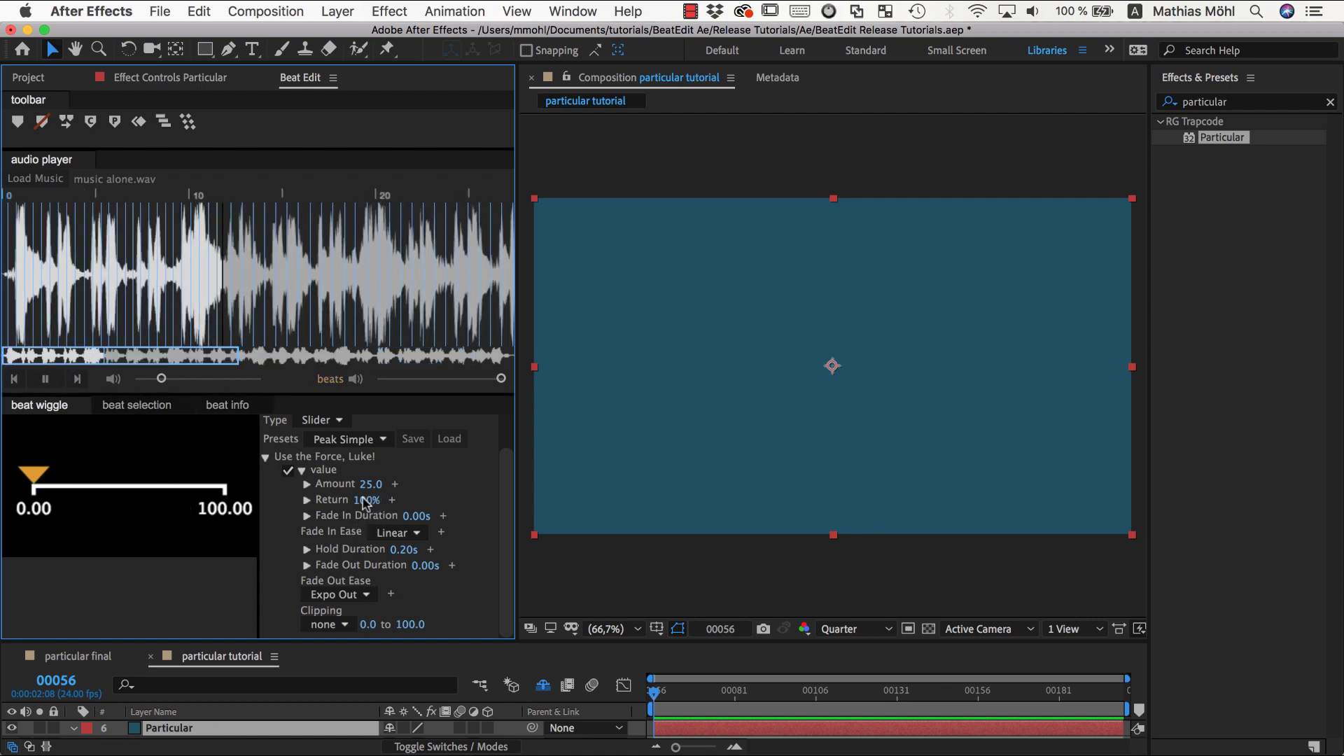
left_click_drag(365, 503, 273, 516)
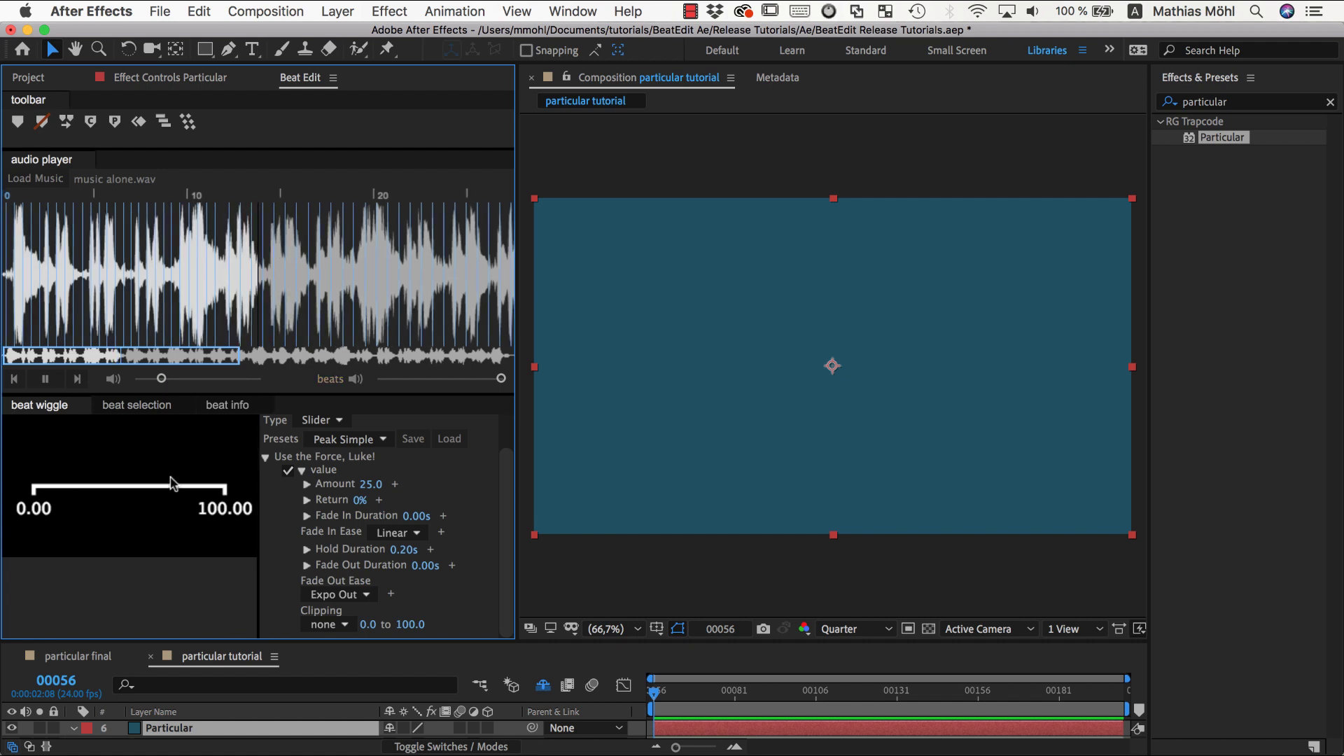
left_click(45, 379)
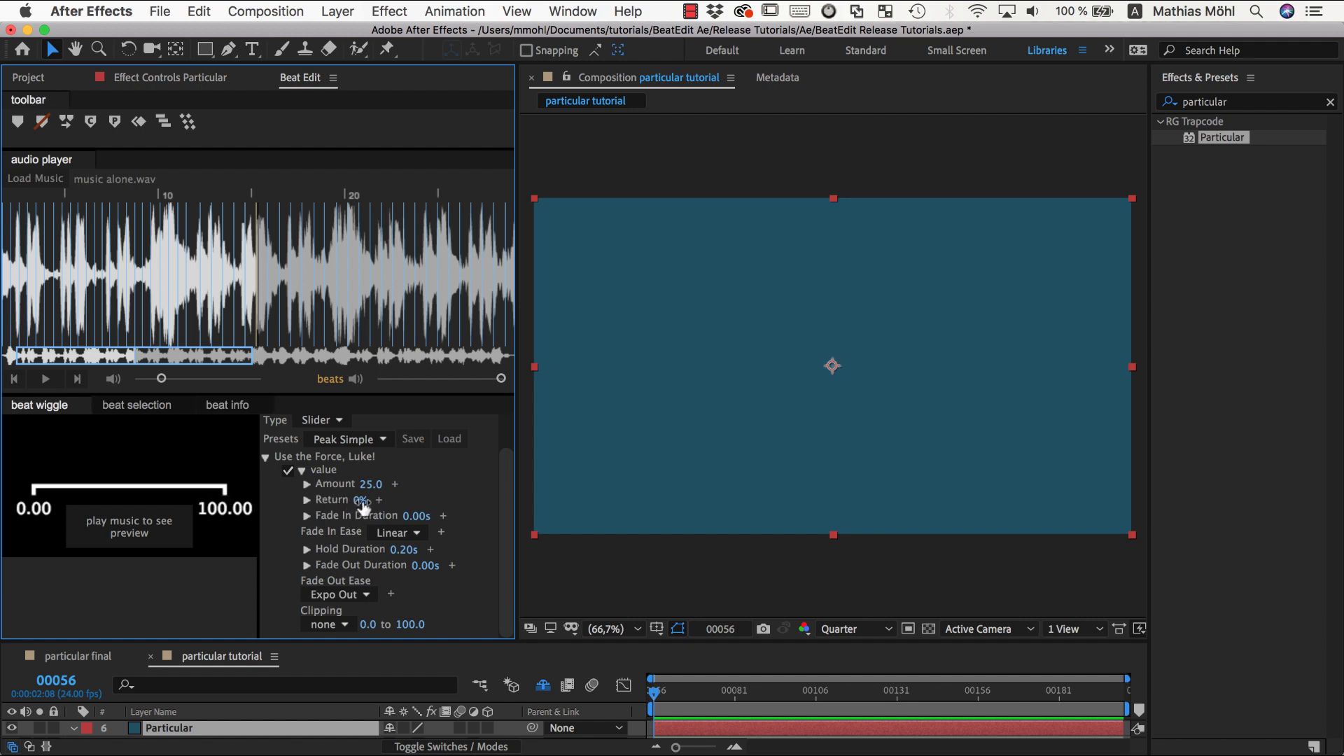
- Set Clipping to loop (exclude max) and preview it with the music
left_click(344, 625)
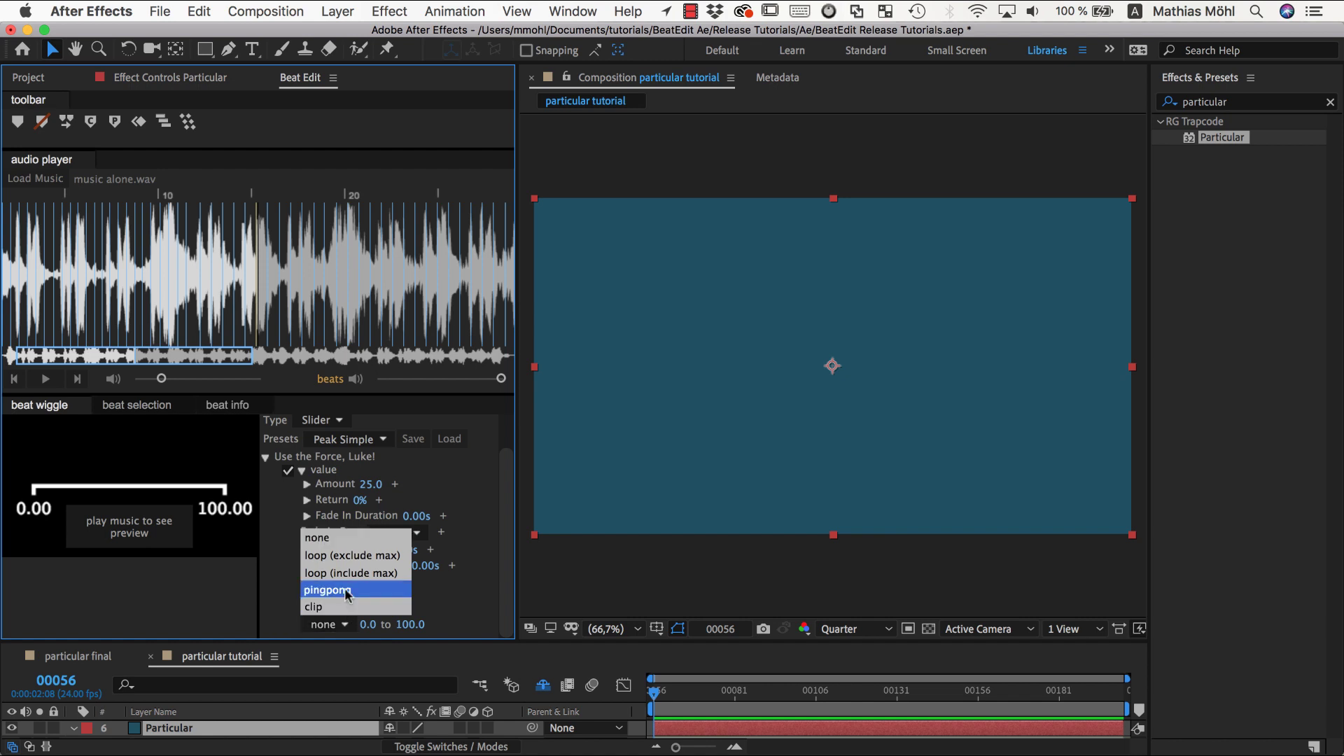
left_click(350, 555)
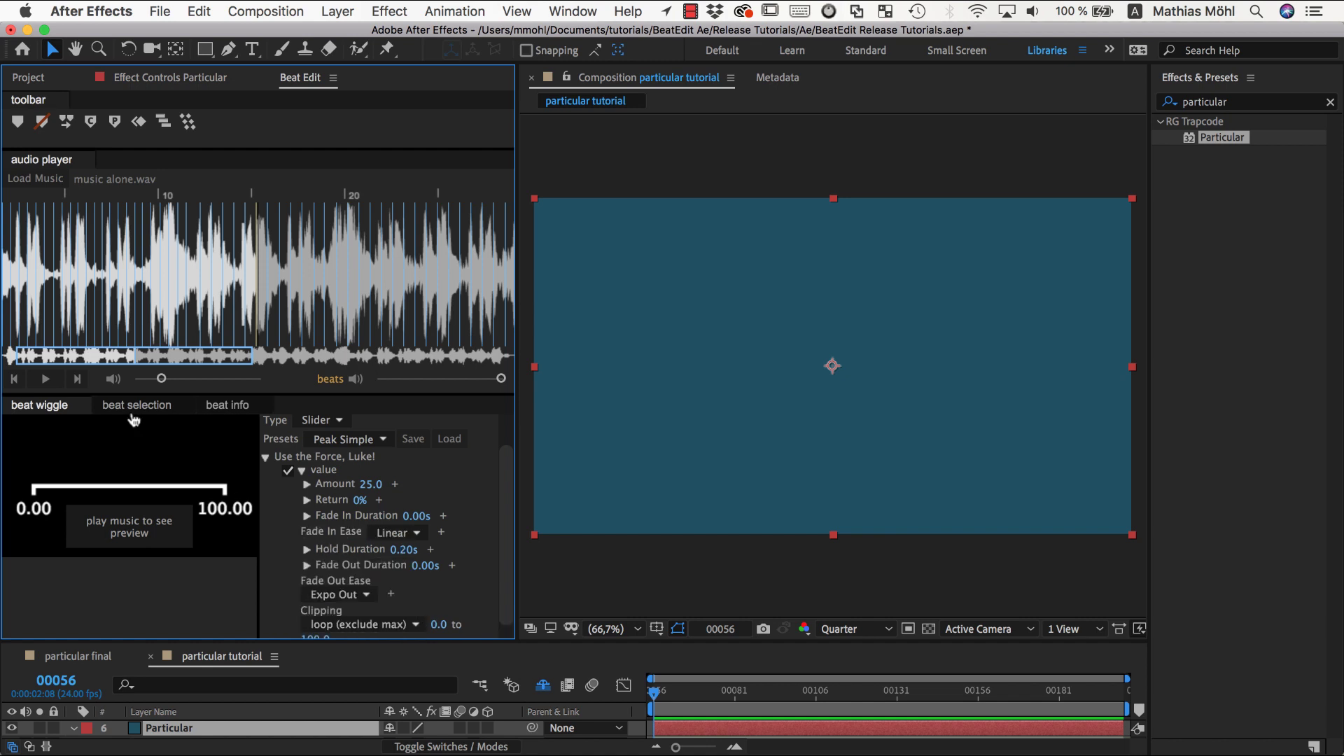
left_click(46, 379)
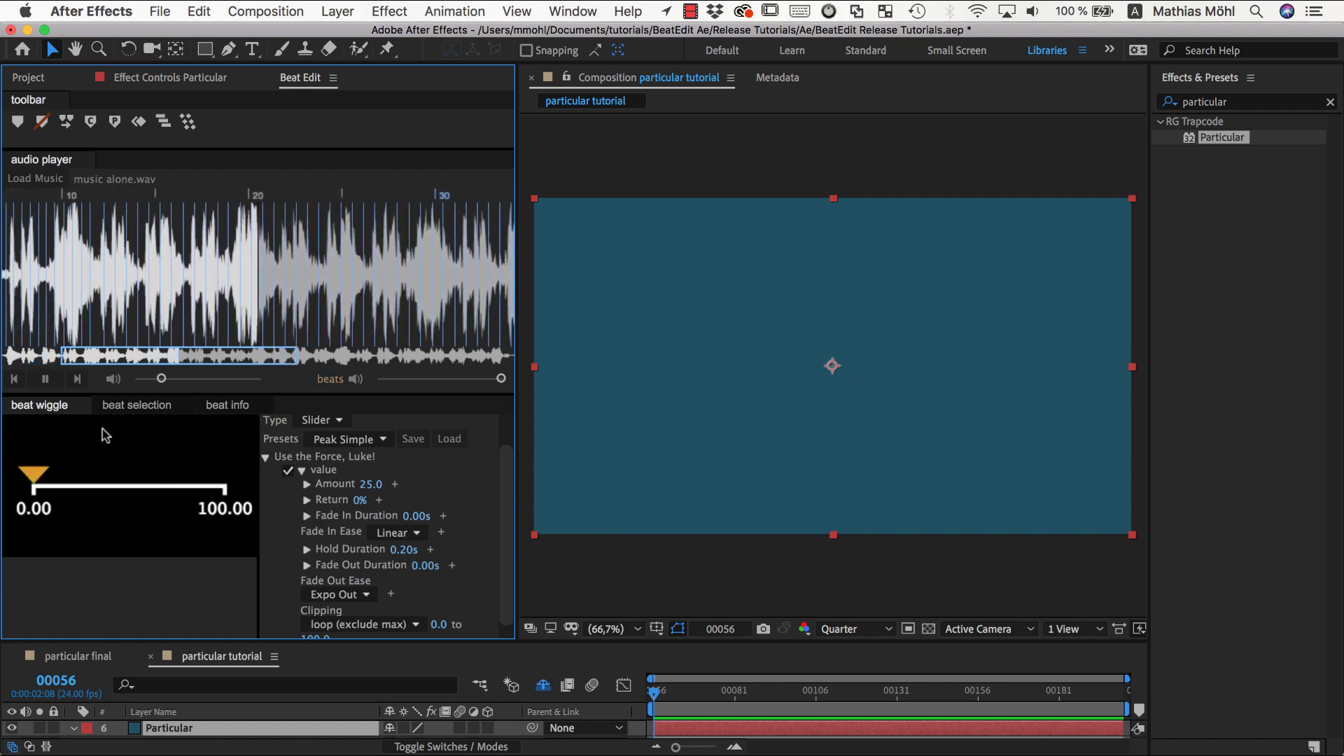
left_click(45, 380)
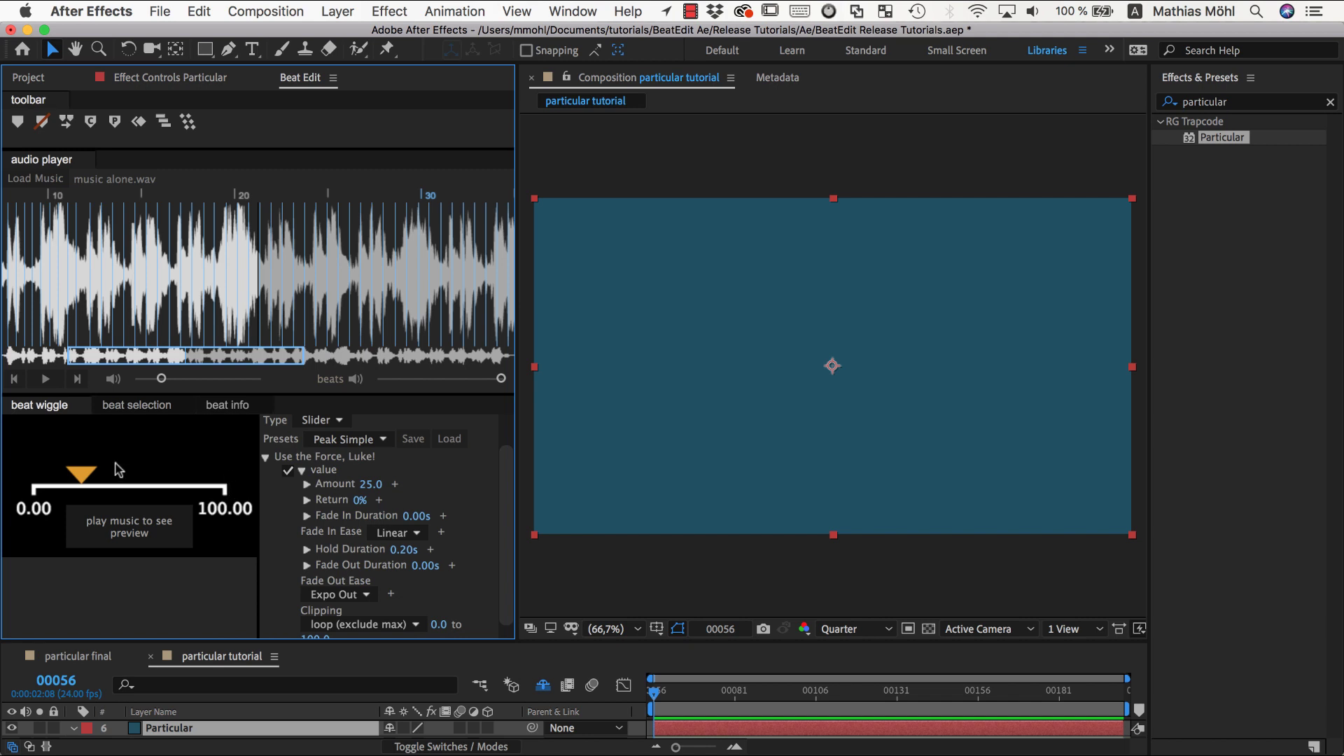
scroll(368, 590, "down", 1)
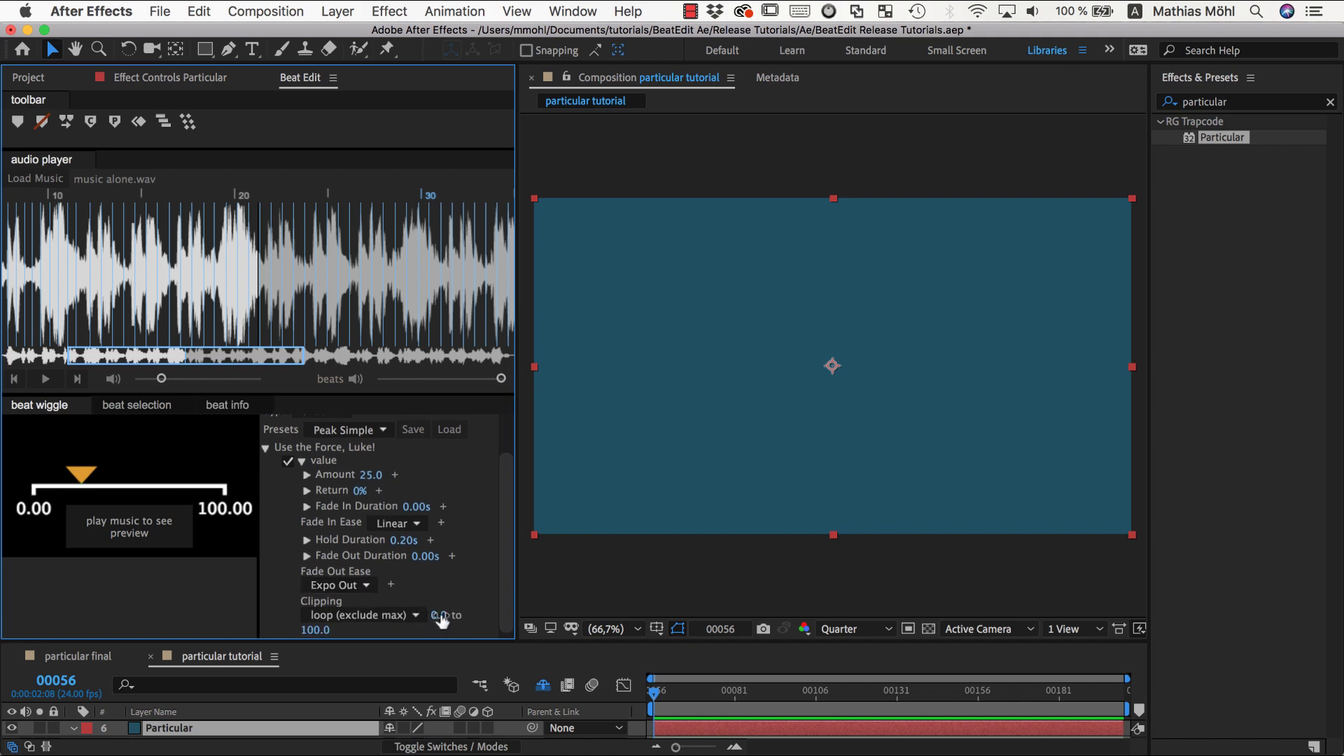
- Raise the clipping maximum to 300 and restart the music to preview
left_click(317, 630)
type("300")
key("Return")
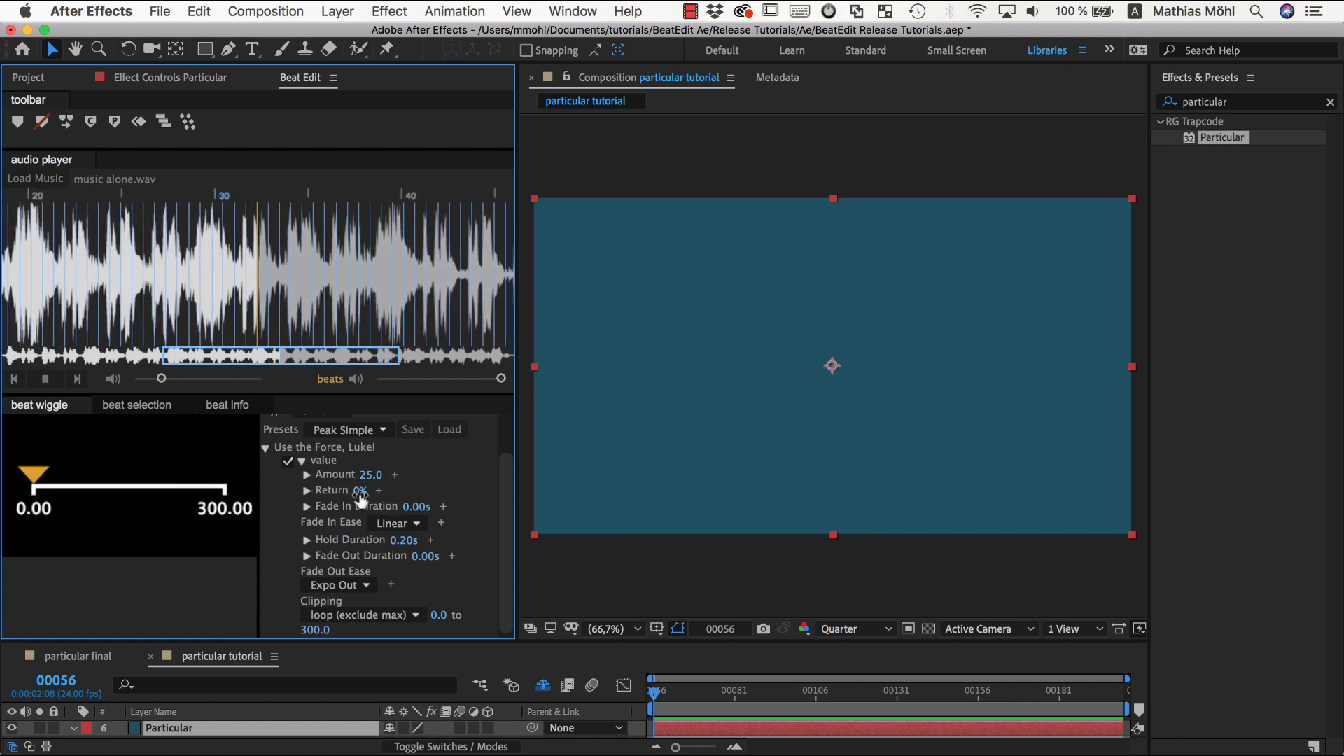
left_click(46, 378)
left_click(46, 378)
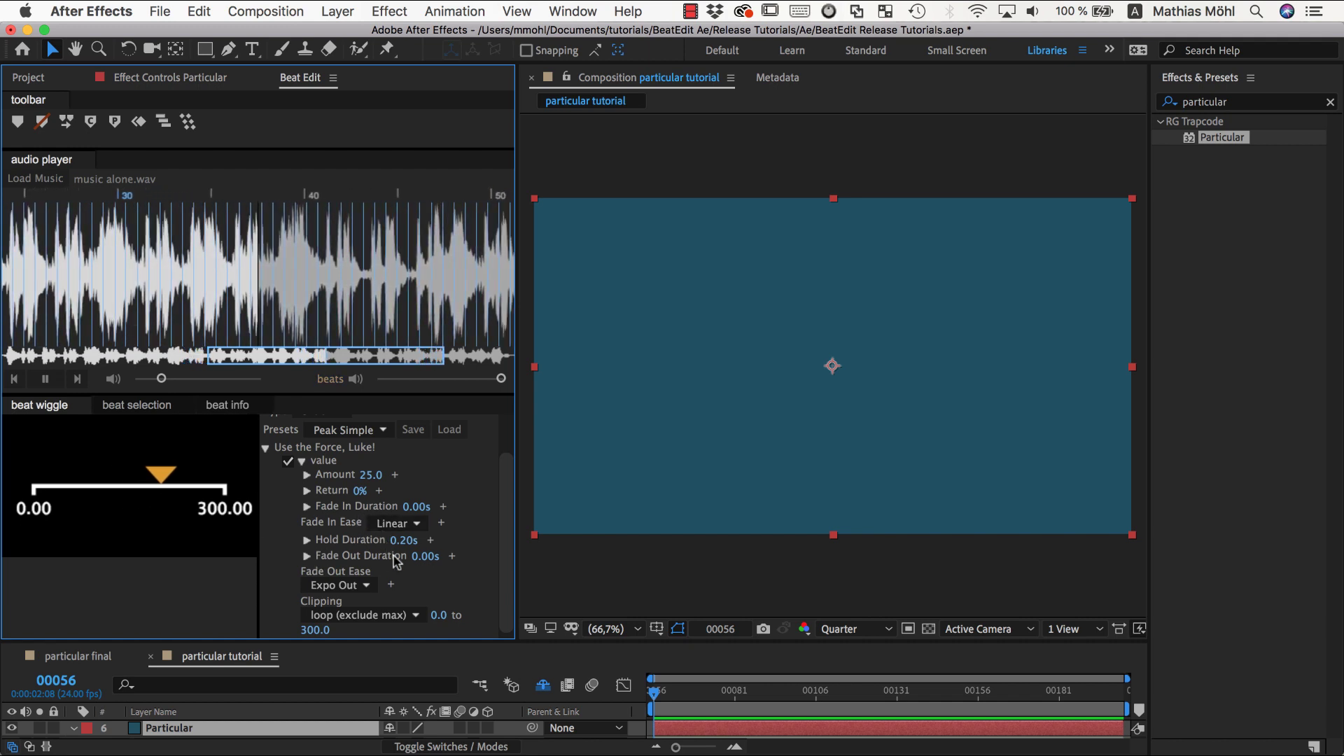
- Set the fade in duration to 0.19s and Return to 50%
left_click_drag(417, 510, 438, 515)
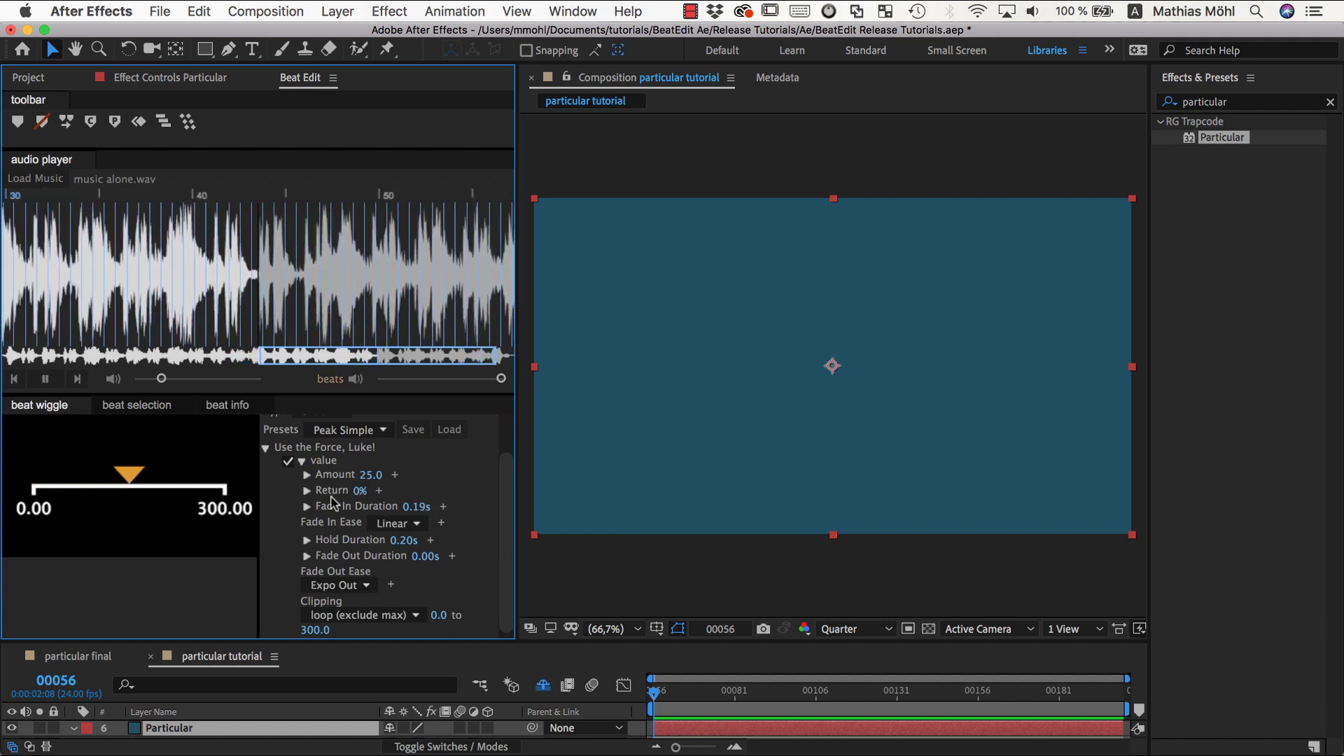
left_click(359, 491)
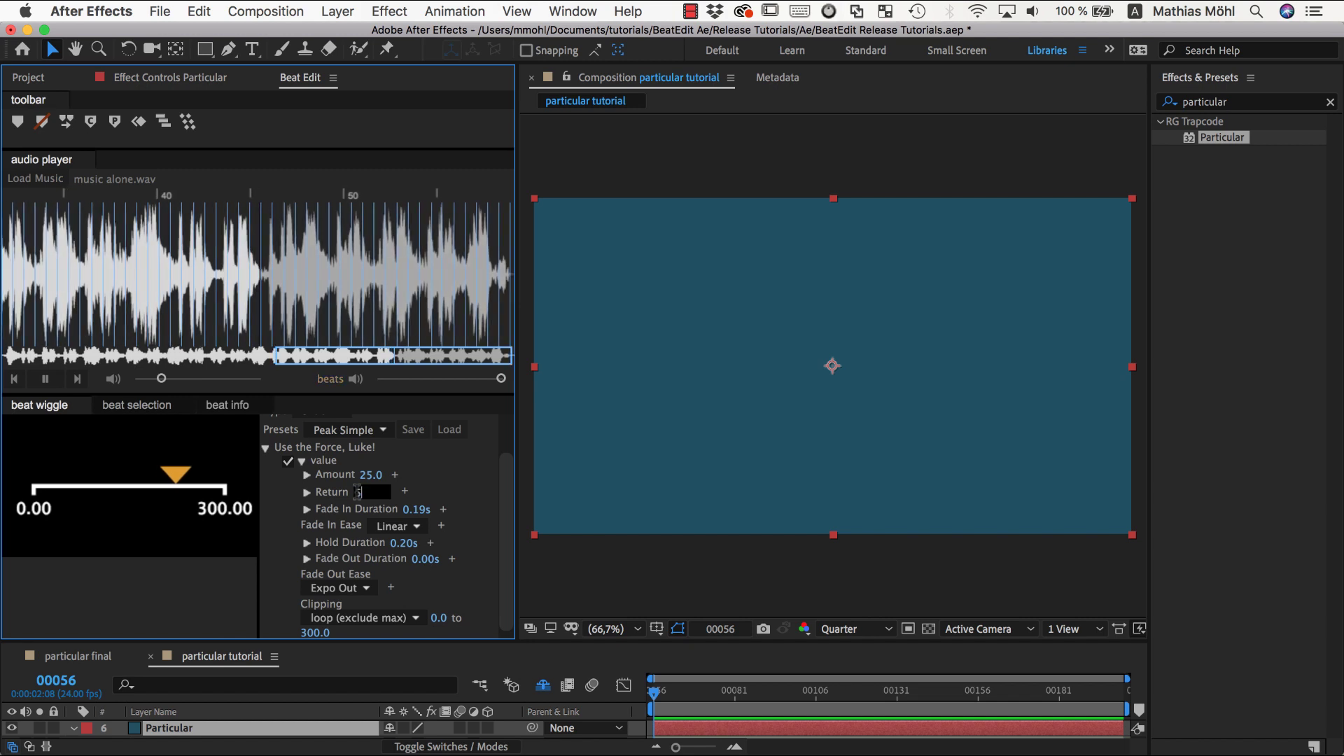
type("50")
key("Return")
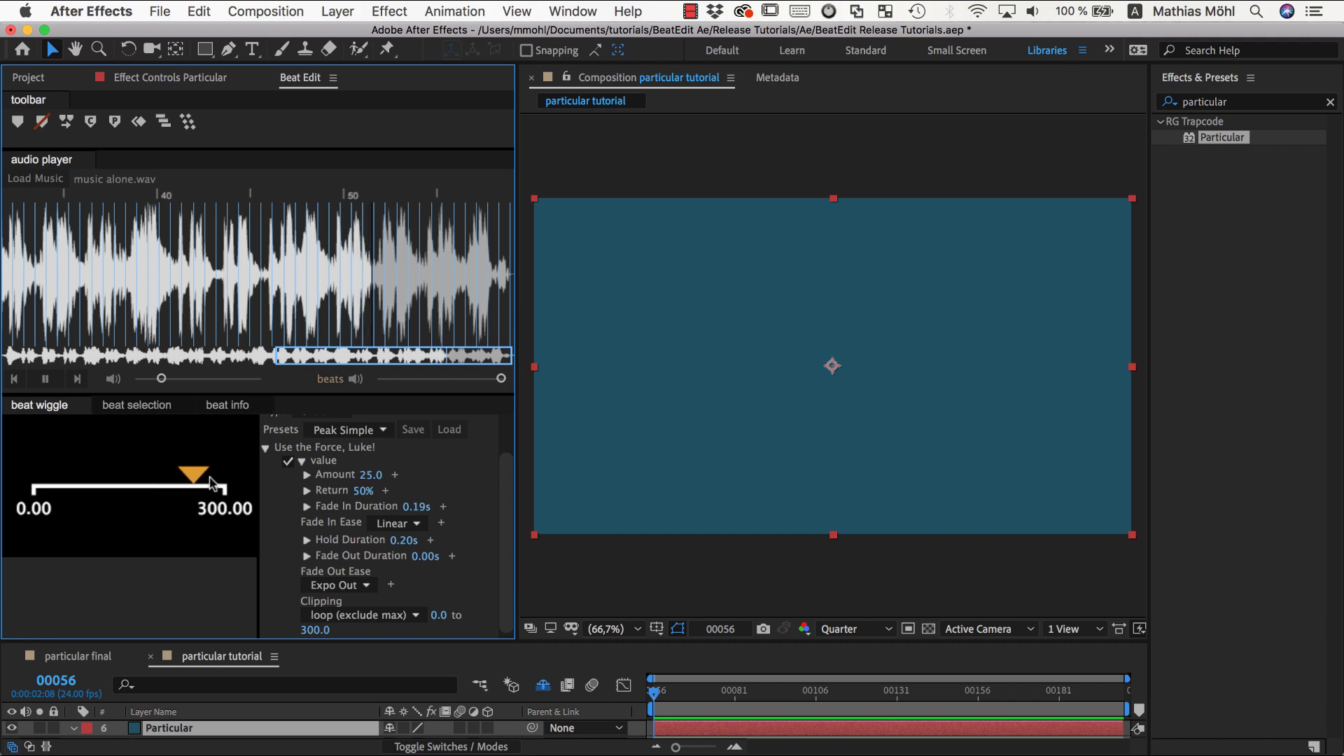
- Nudge the Amount value slightly up and replay the music to preview
left_click(45, 379)
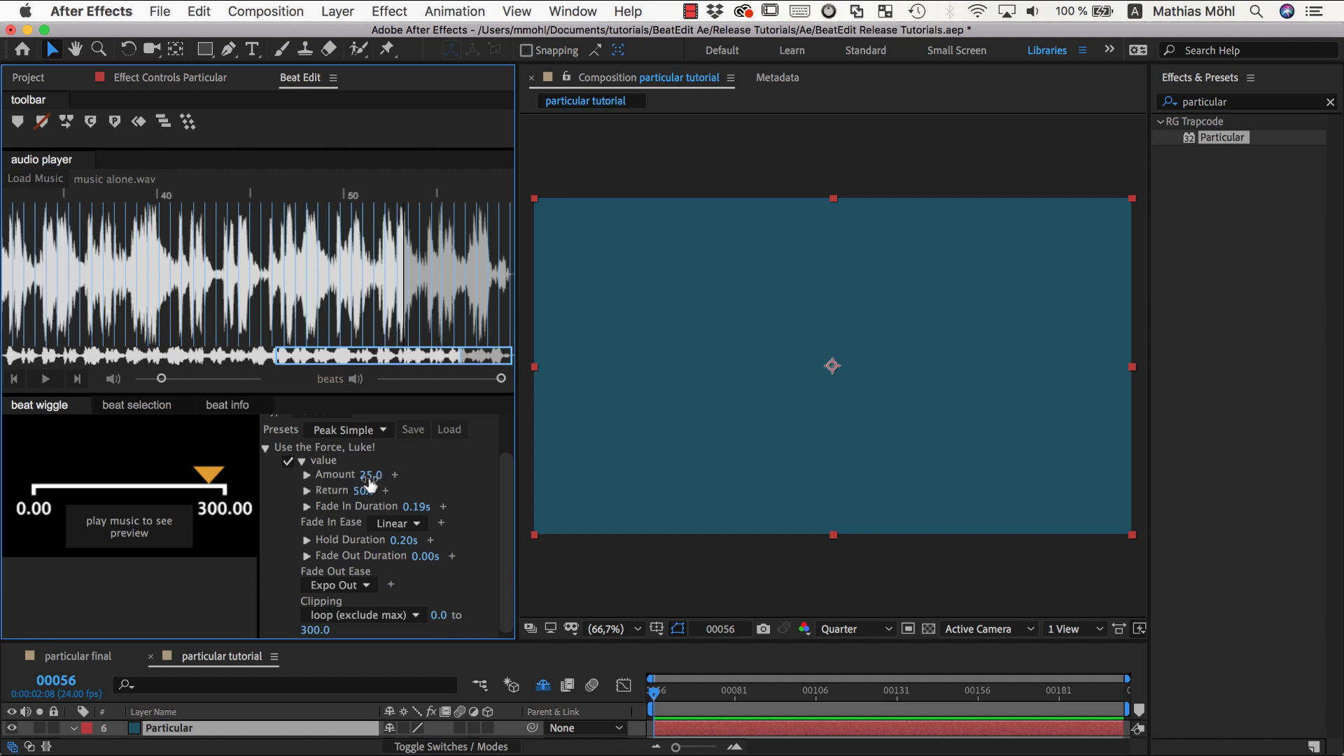
left_click_drag(370, 483, 377, 483)
left_click(42, 380)
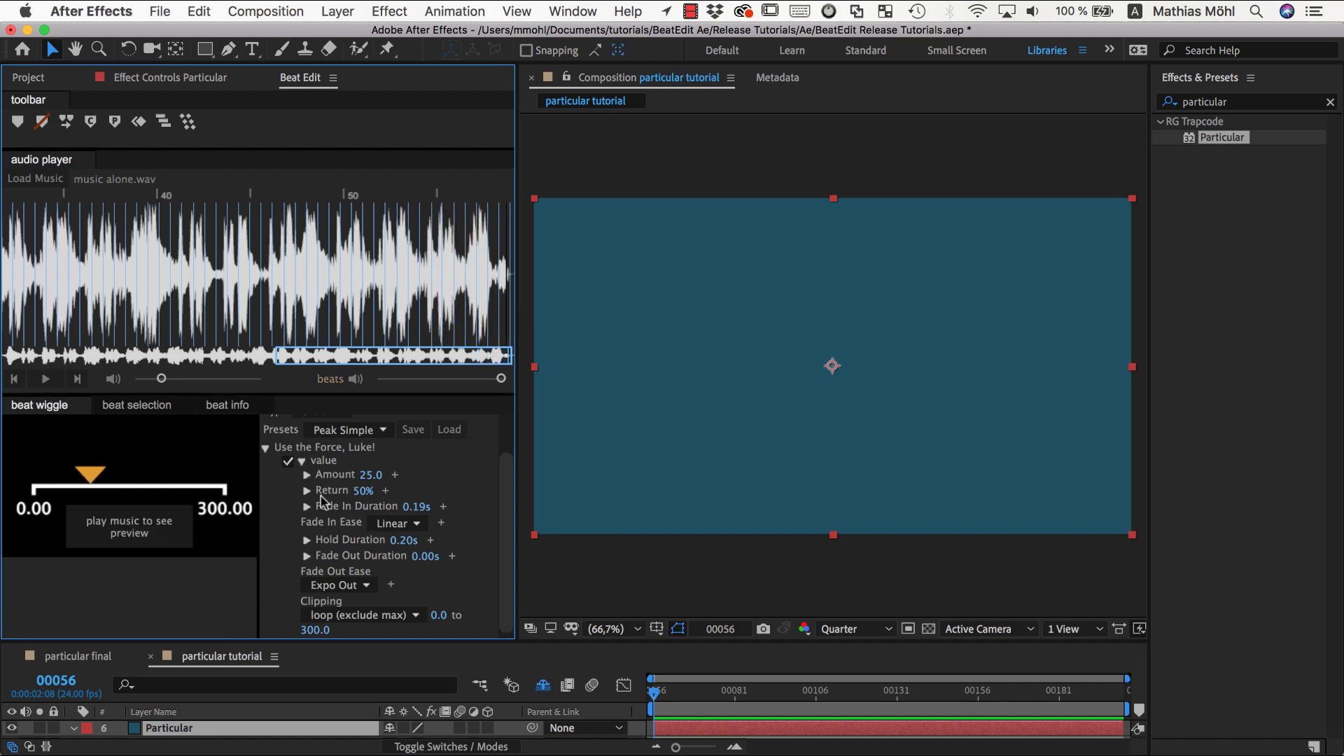
- Show the beat wiggle's Clipping mode options, leaving loop (exclude max) in effect
scroll(371, 558, "down", 1)
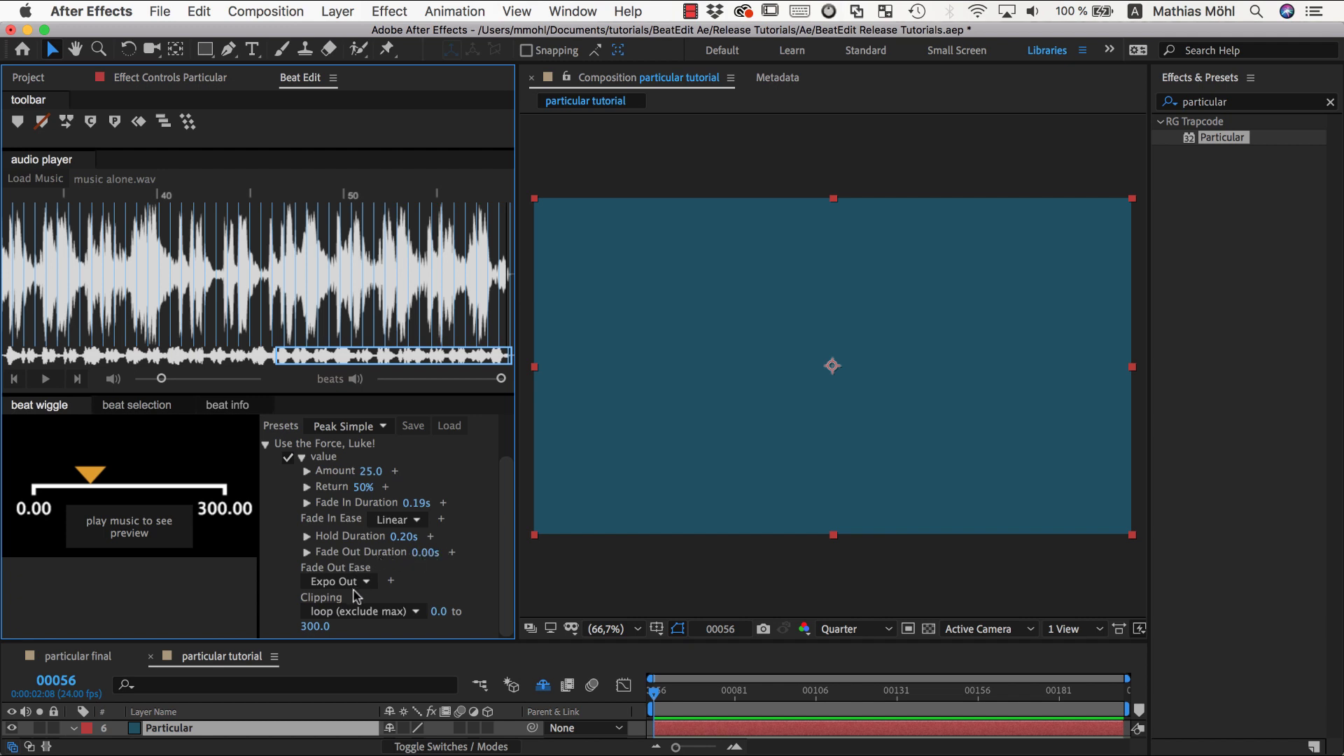
left_click(410, 611)
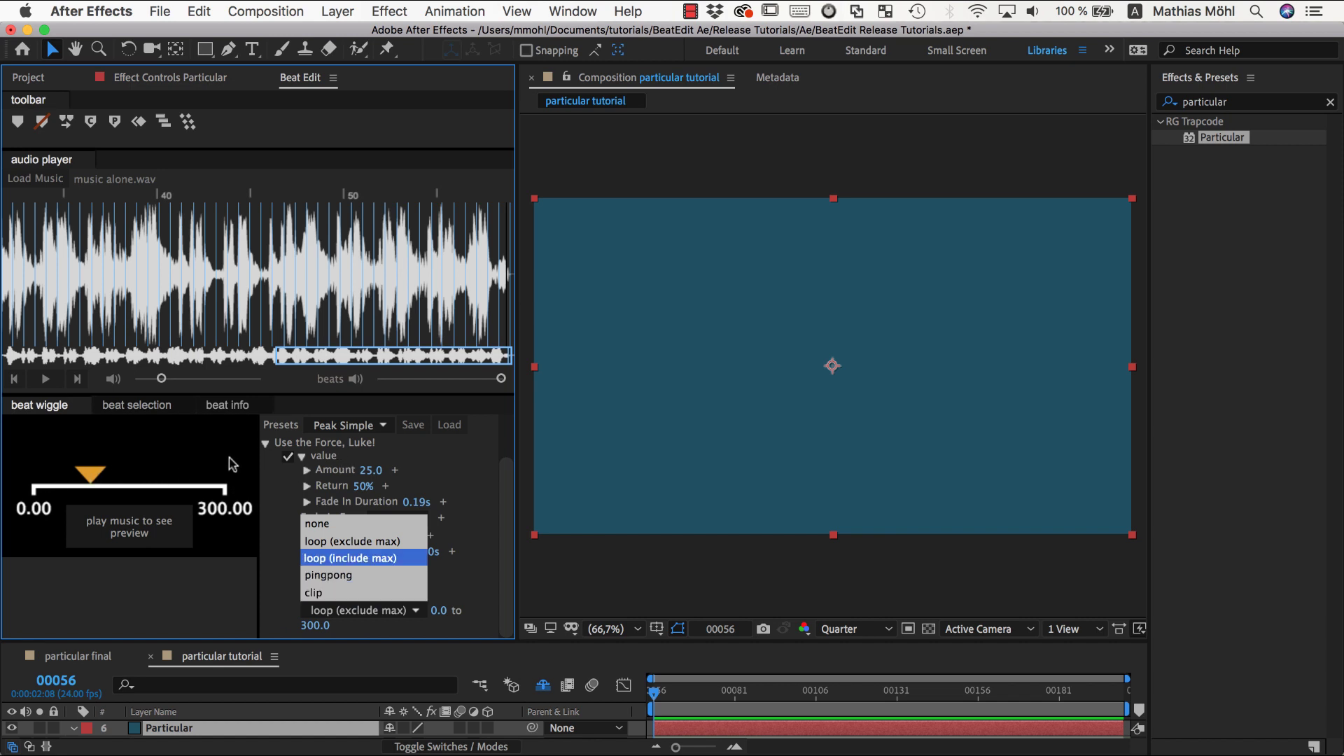
- Close the Clipping list unchanged, then add and remove a second wiggle Amount, keeping the single Amount of 25
left_click(476, 566)
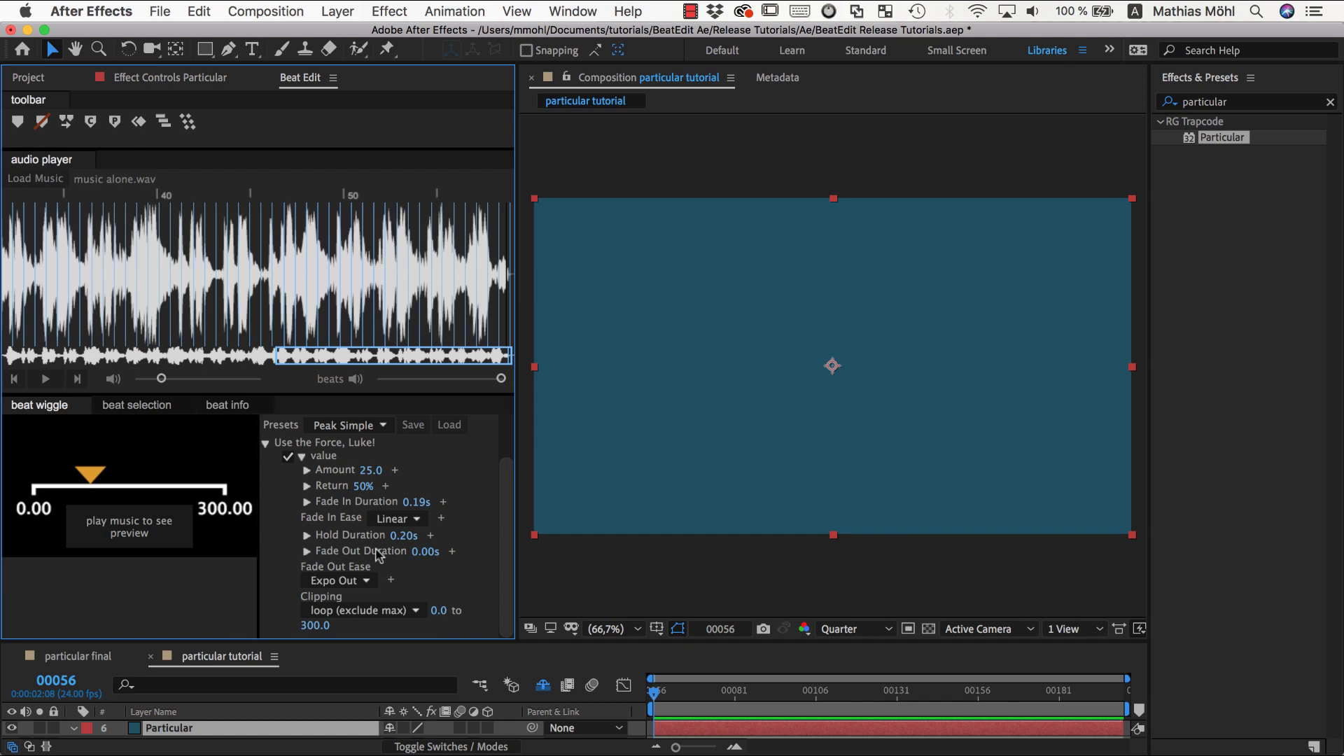
left_click(394, 470)
left_click(441, 471)
left_click(440, 471)
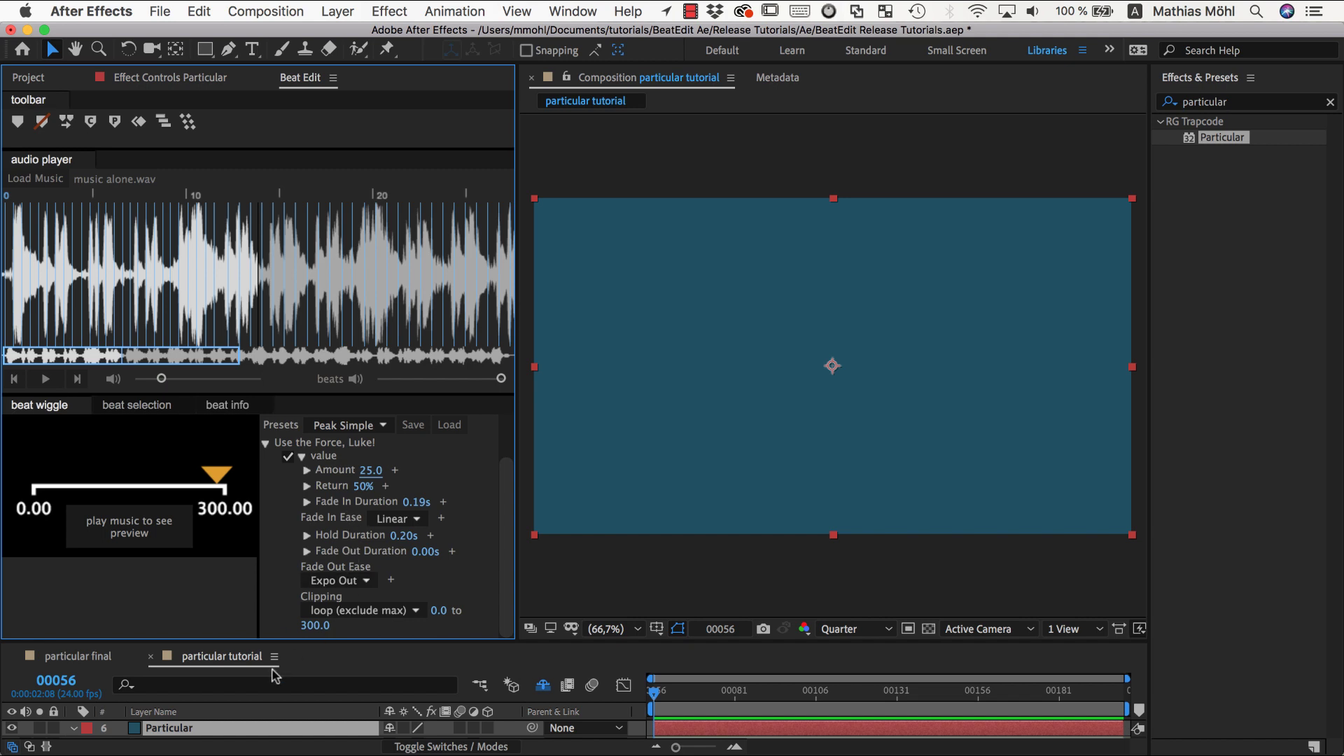
- Apply Trapcode Particular to the Particular layer and choose the Fairy Journey preset in Designer
left_click(239, 728)
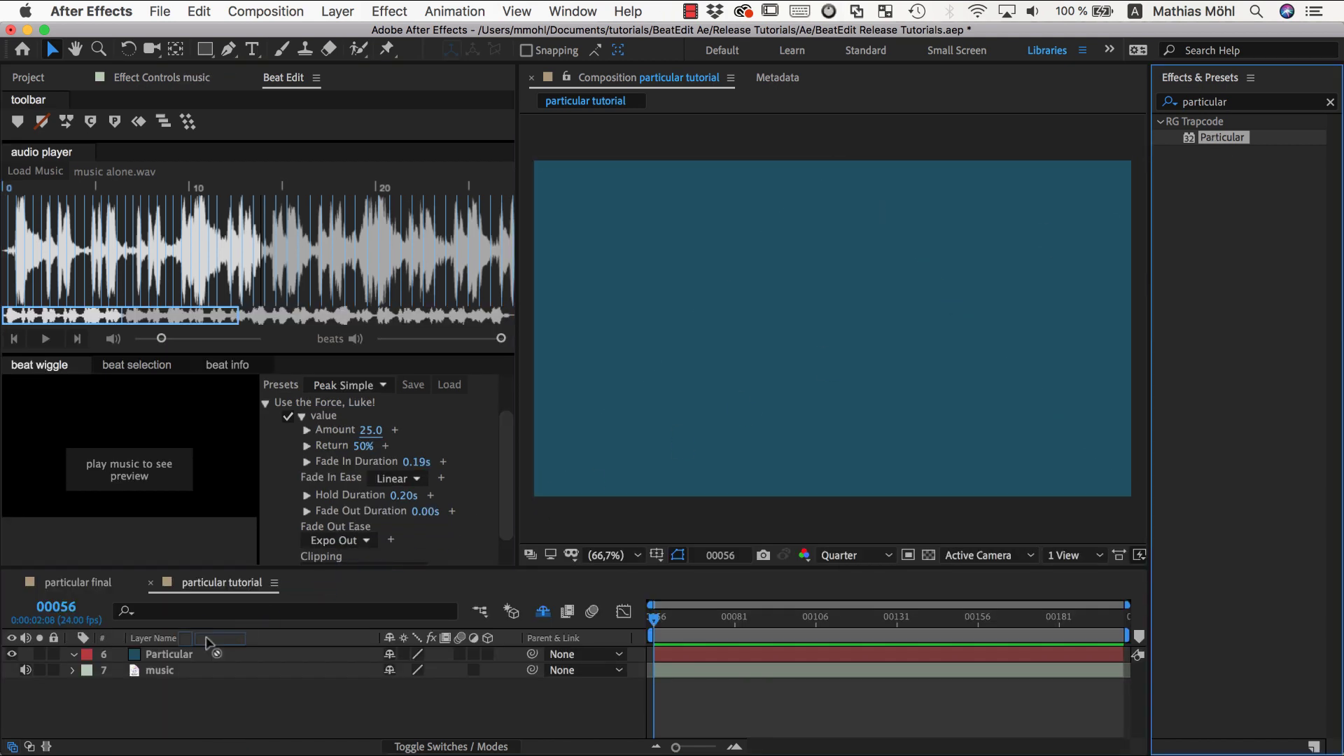
left_click_drag(192, 656, 193, 656)
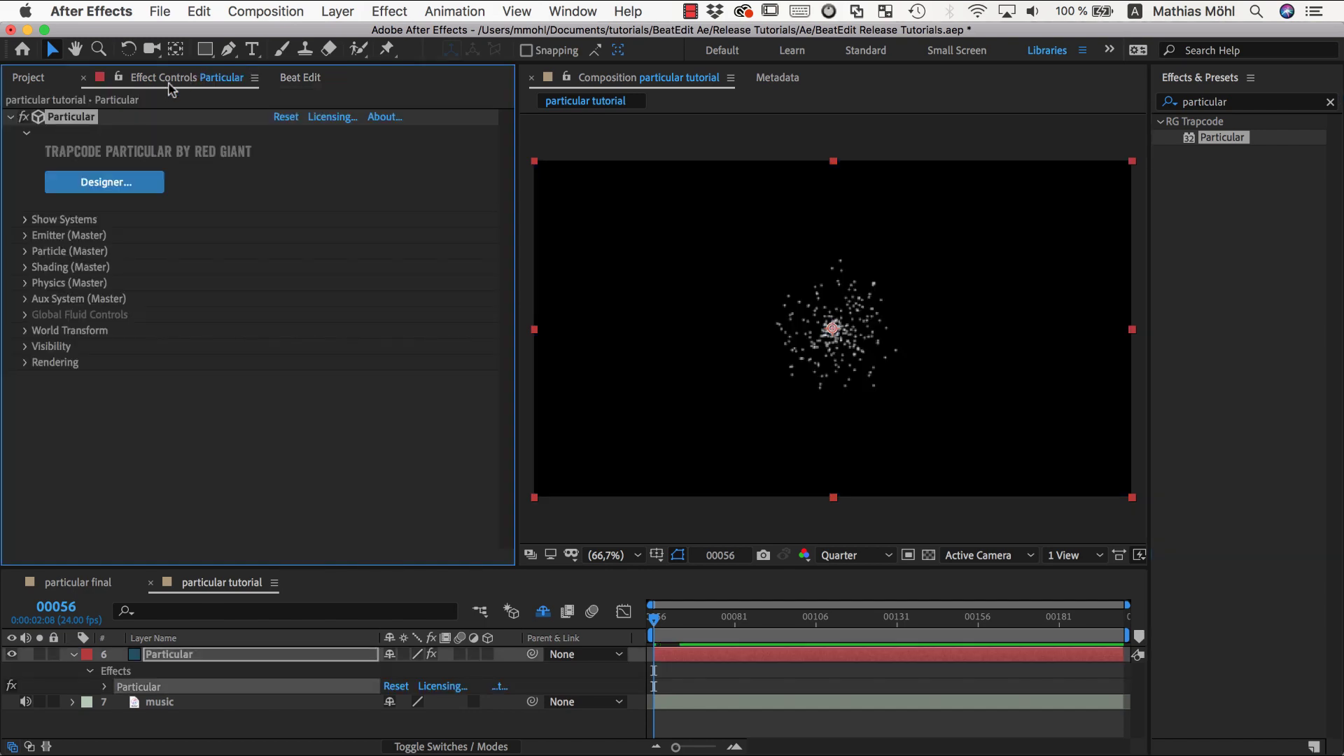
left_click(127, 184)
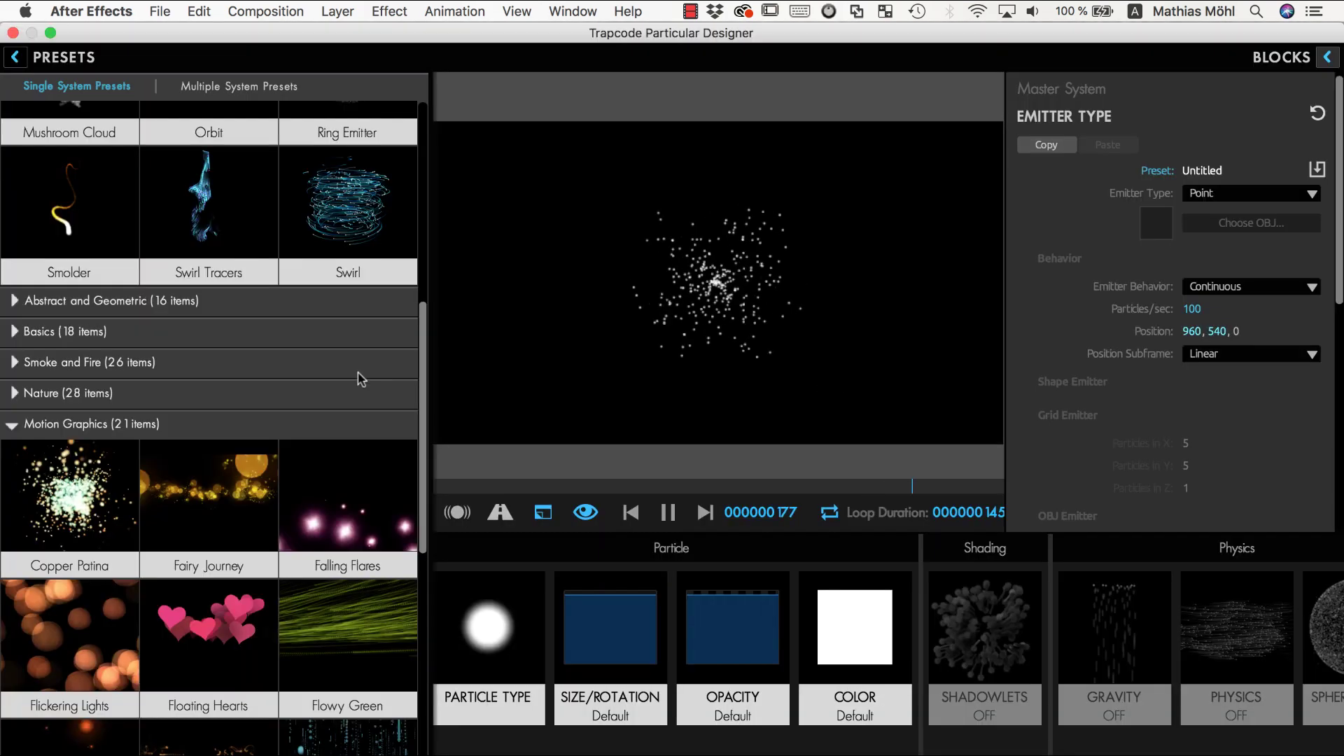
left_click(206, 496)
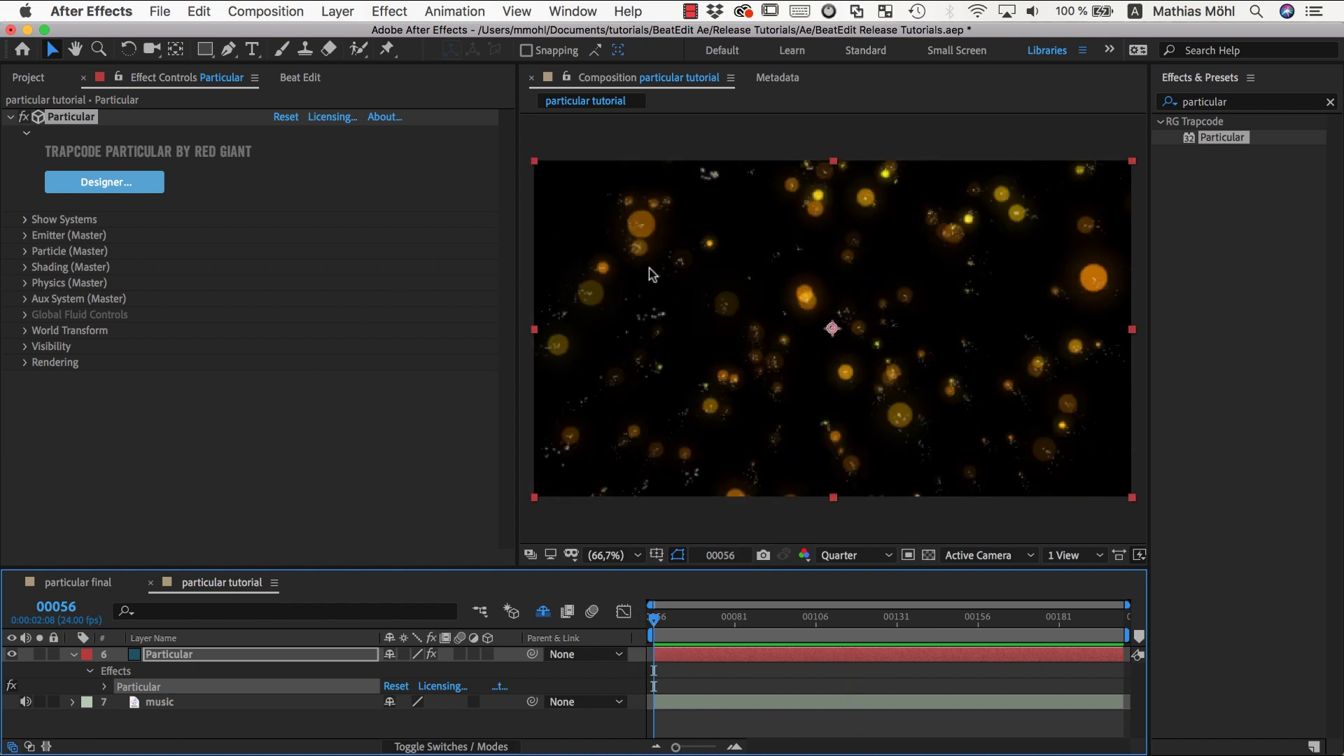
- Twirl open Particular's Physics > Air settings in the timeline
left_click(104, 687)
scroll(134, 686, "down", 3)
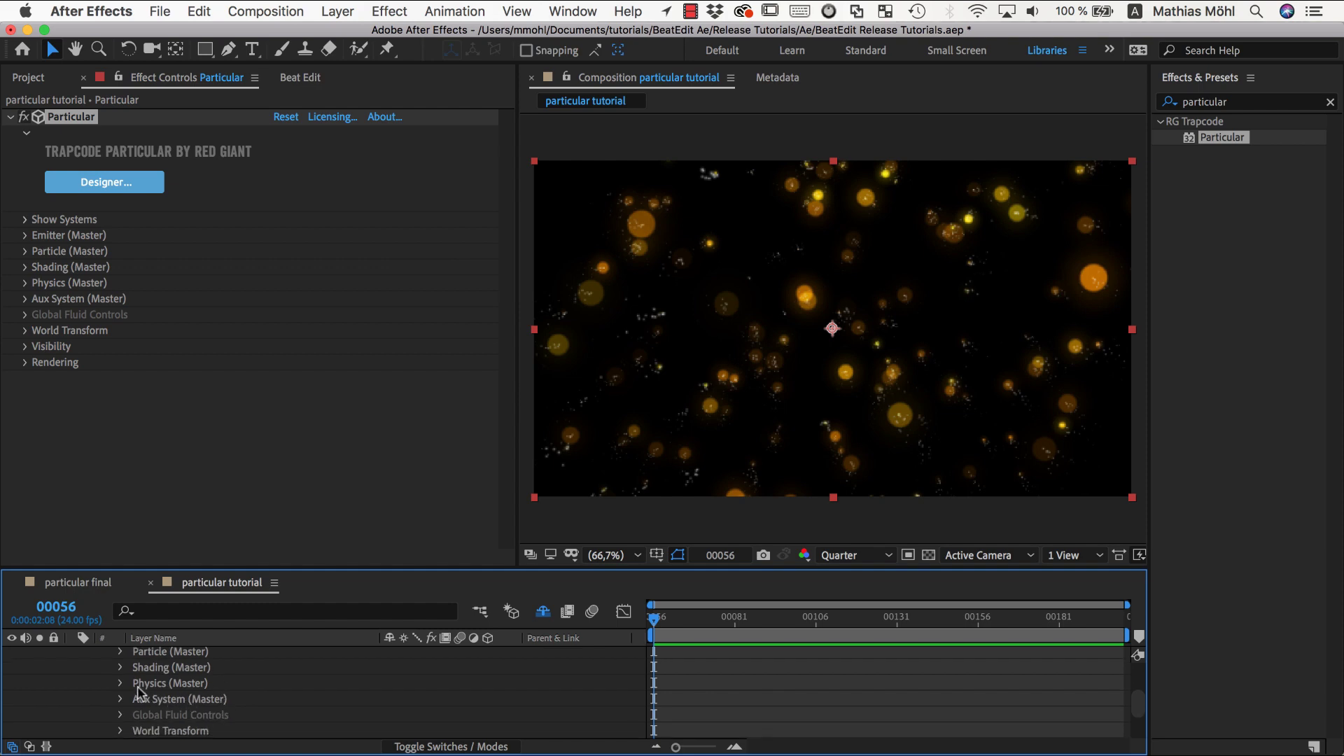
left_click(119, 684)
scroll(140, 689, "down", 2)
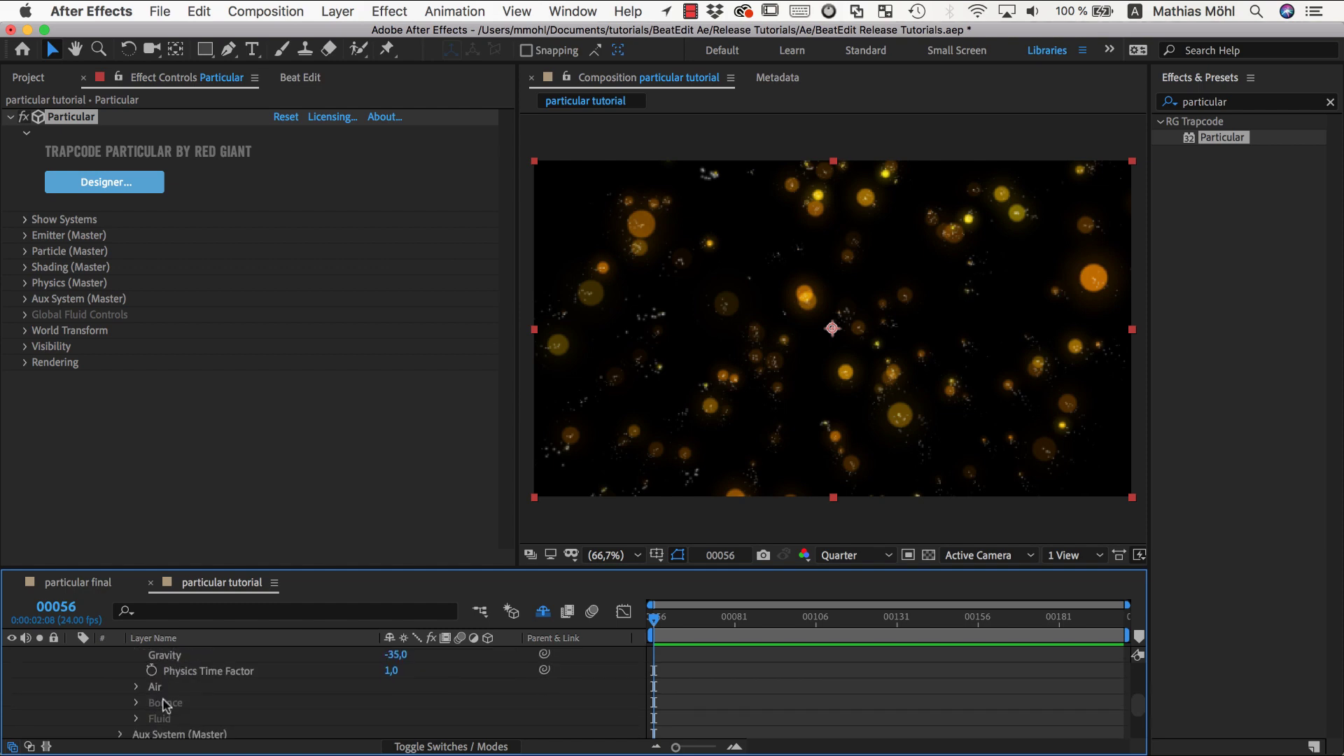
left_click(136, 689)
scroll(238, 713, "down", 4)
- Set Wind X to 1000 and preview the wind-blown particles
left_click(205, 690)
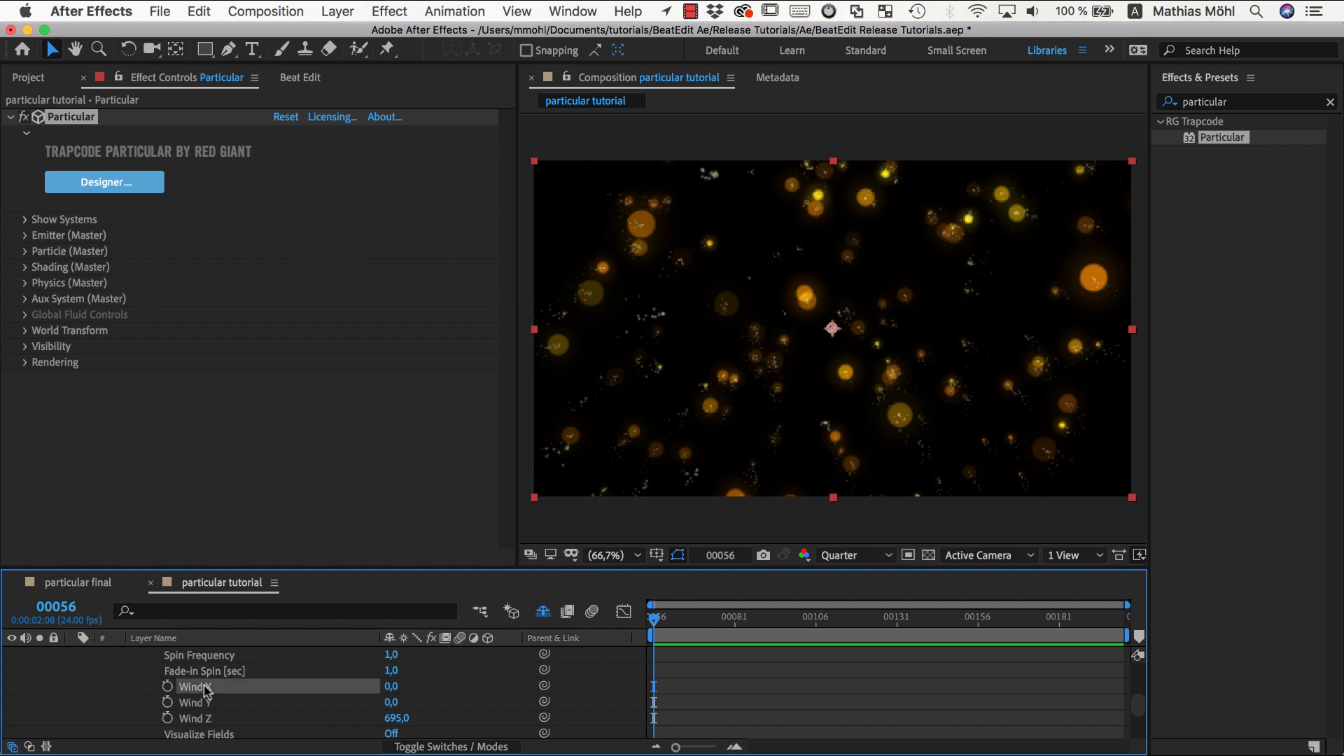
left_click(391, 686)
type("1000")
key("Return")
key("space")
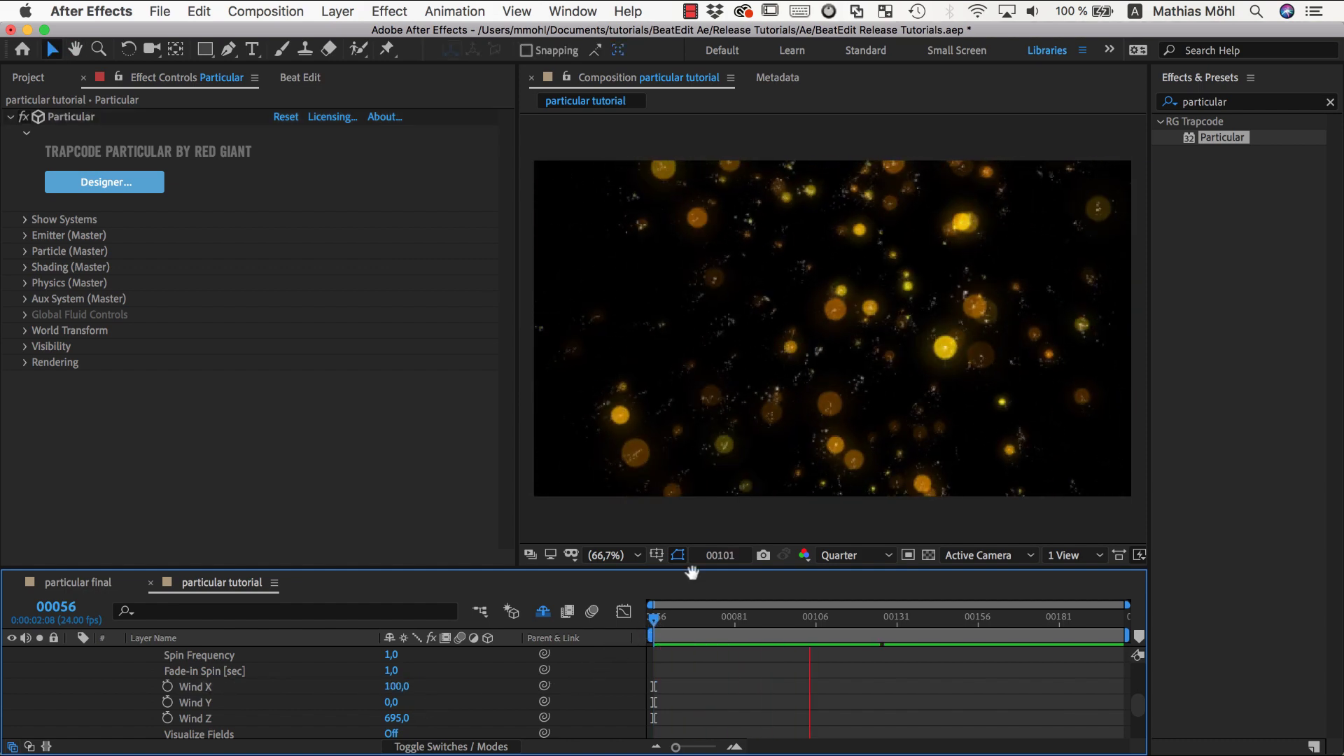
key("space")
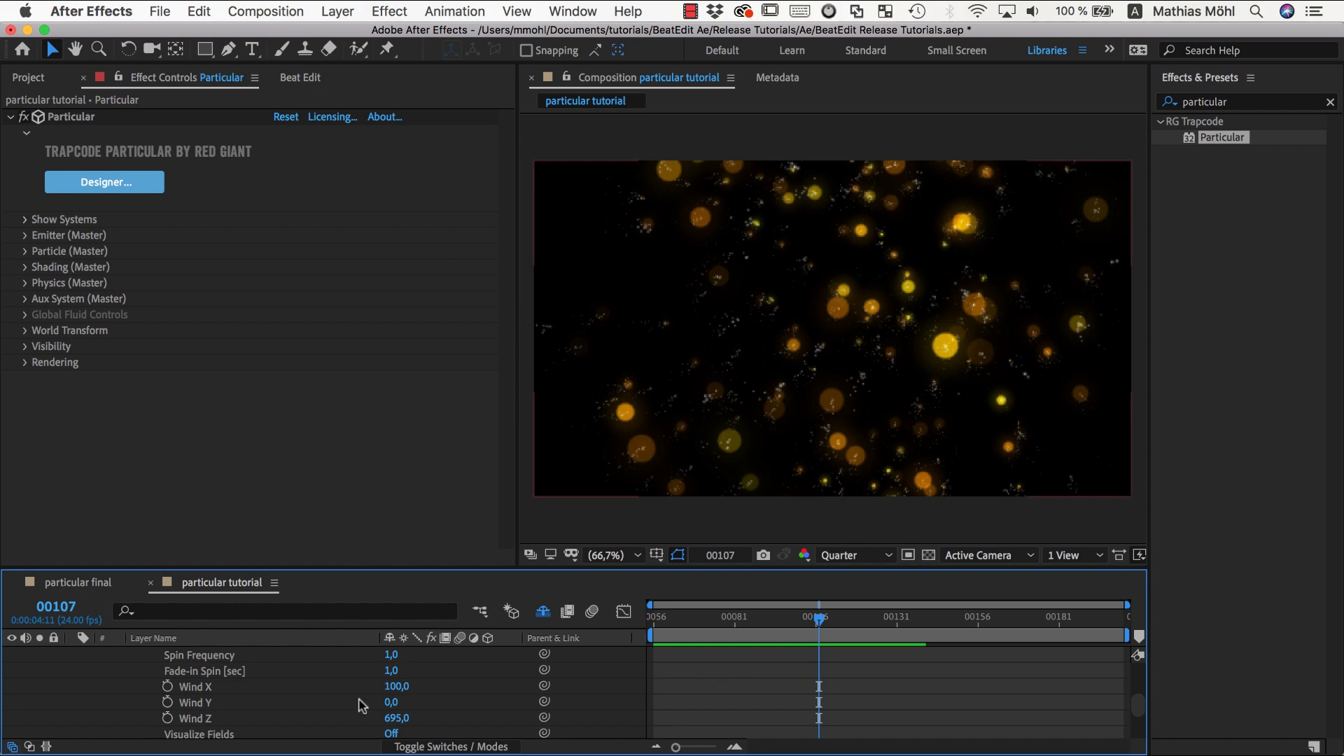
- Set Wind Y to 1000 too and preview the diagonal wind from frame 00056
left_click(396, 686)
type("1000")
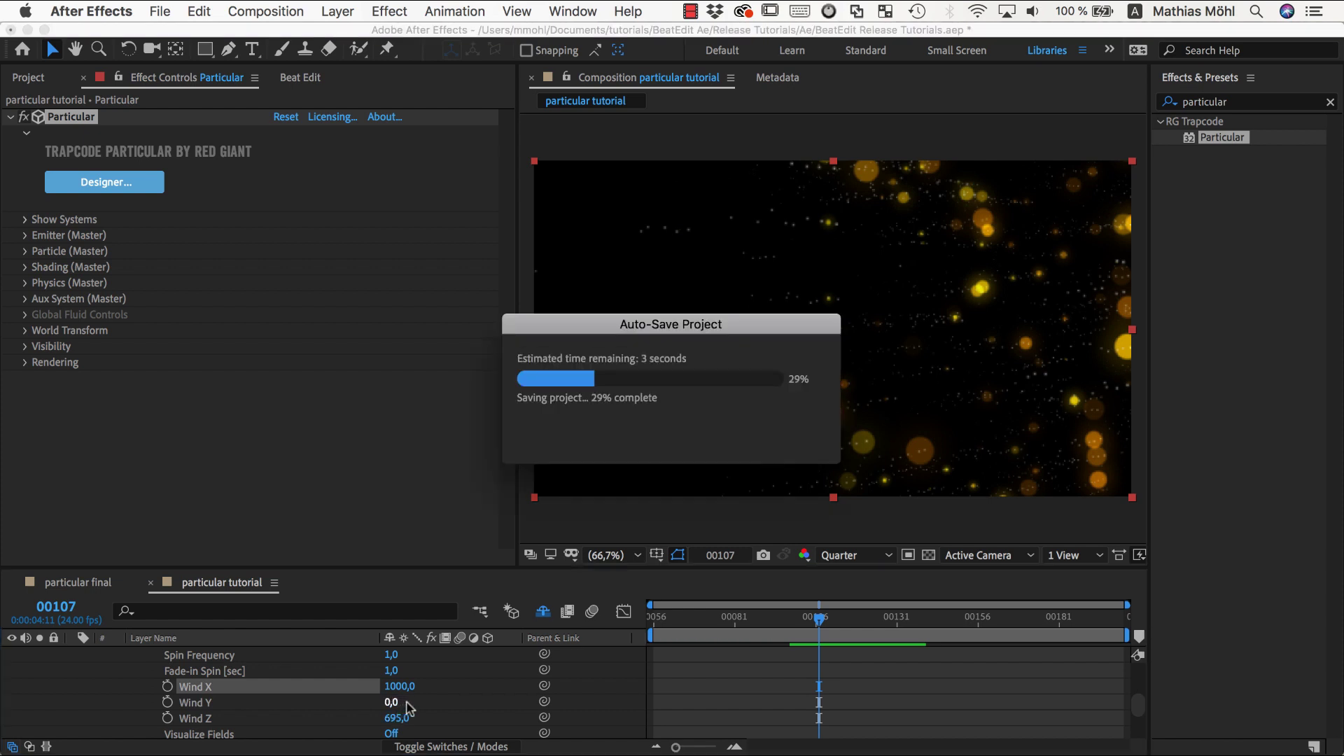
left_click(407, 703)
type("1000")
key("Return")
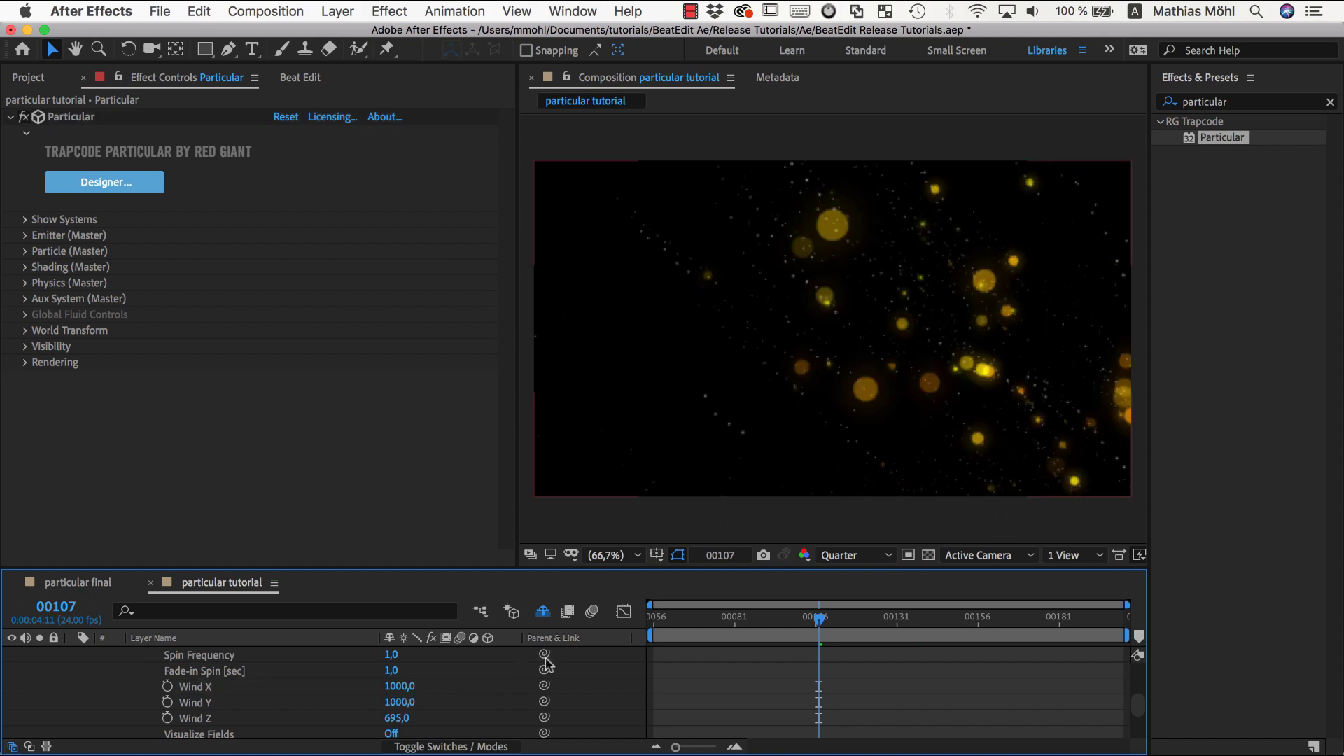
left_click_drag(655, 616, 633, 619)
key("space")
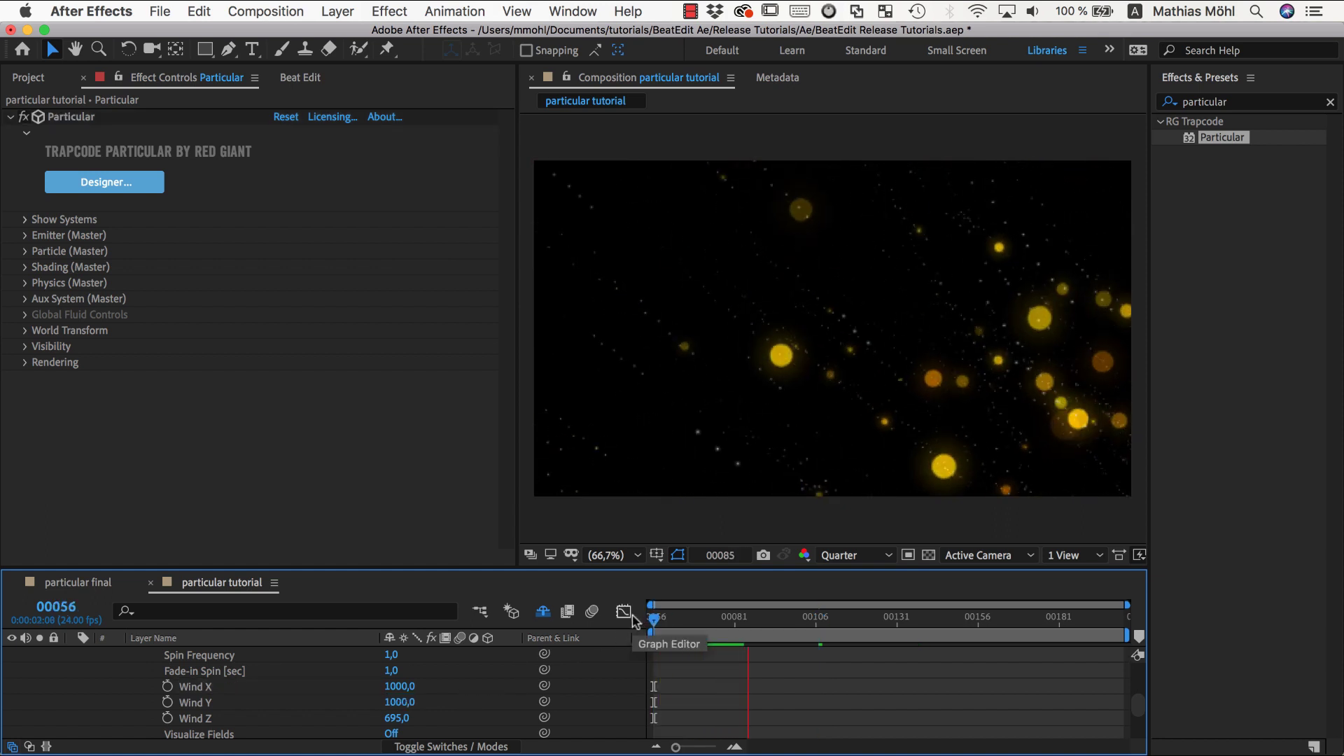
key("space")
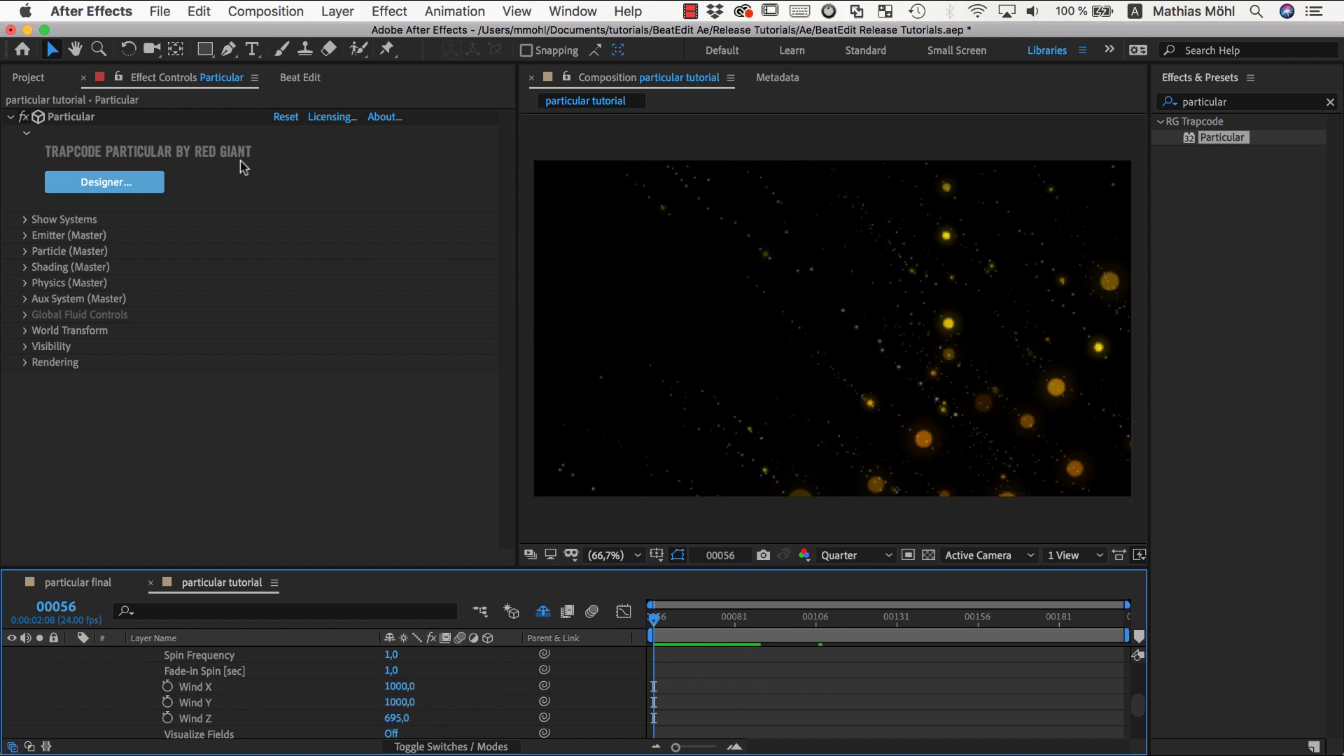
- Reload the Peak Simple beat wiggle preset and set its Amount to 1000
left_click(301, 78)
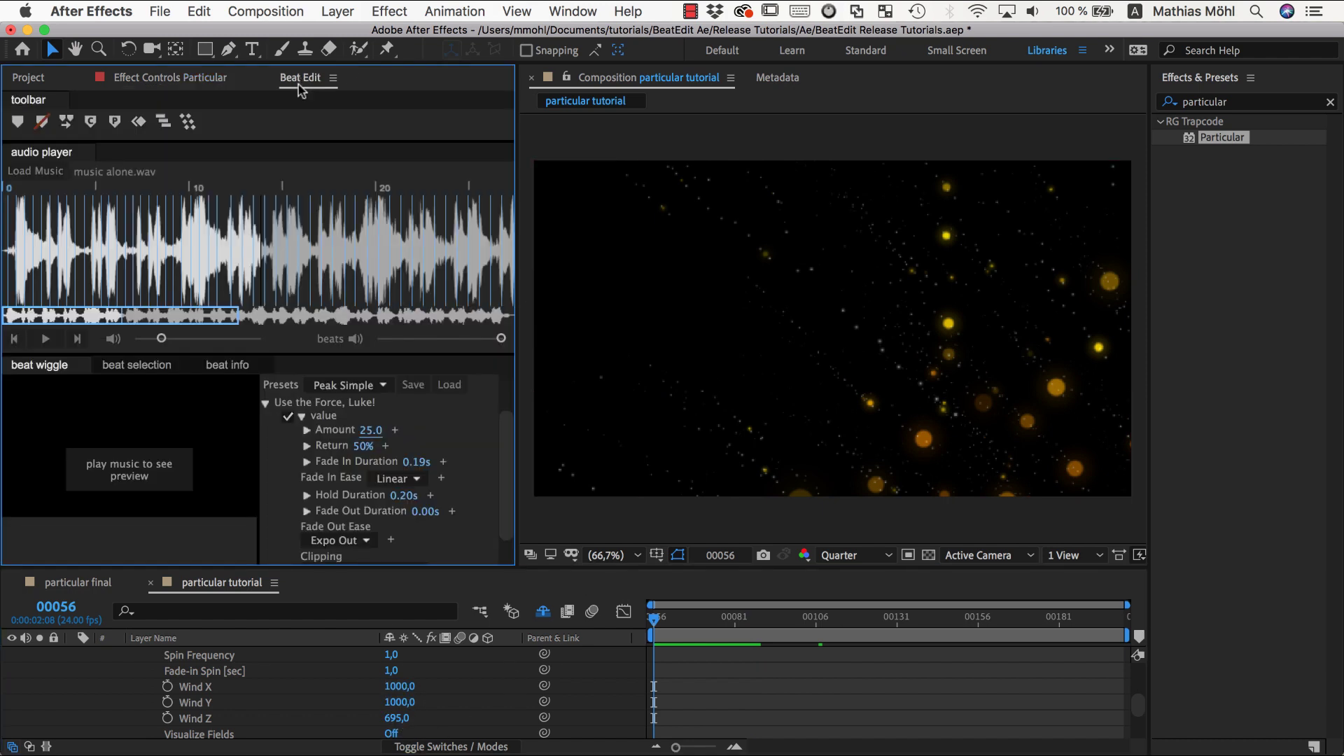
left_click(348, 389)
left_click(351, 155)
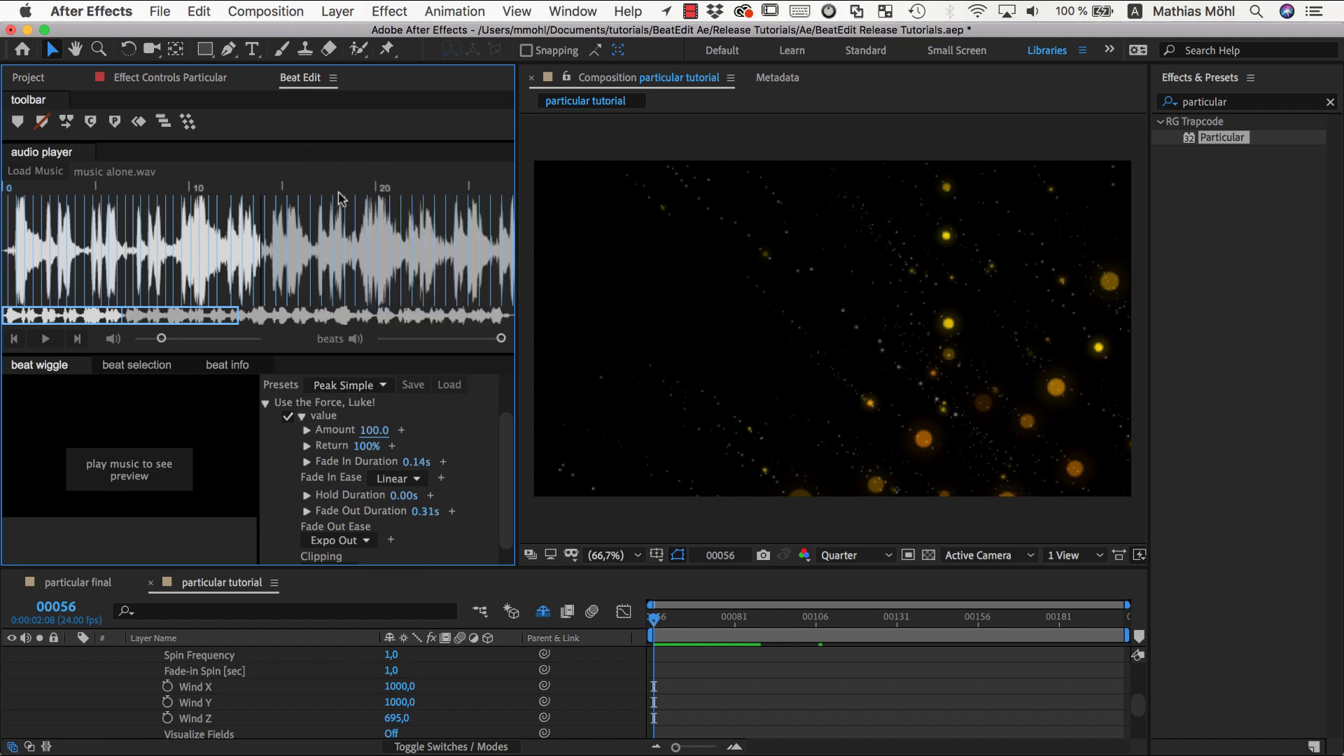
left_click(371, 429)
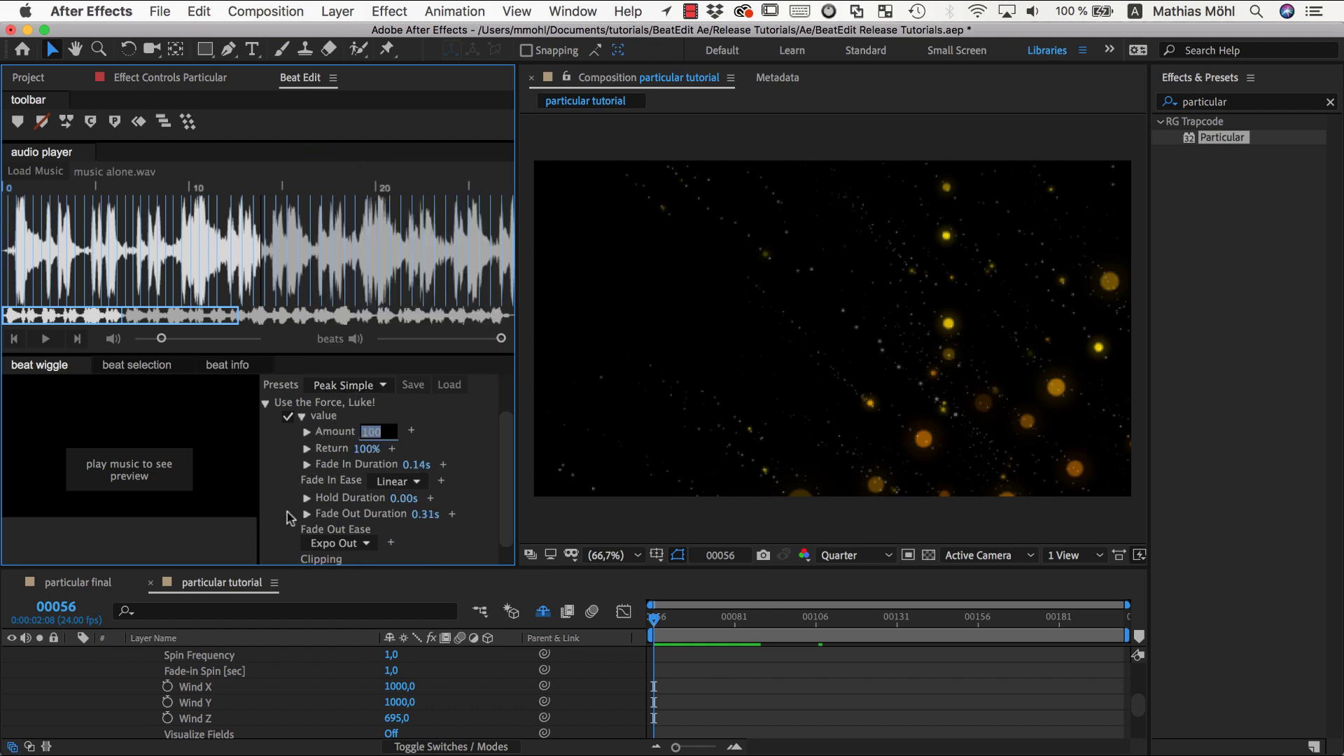
type("1000")
key("Return")
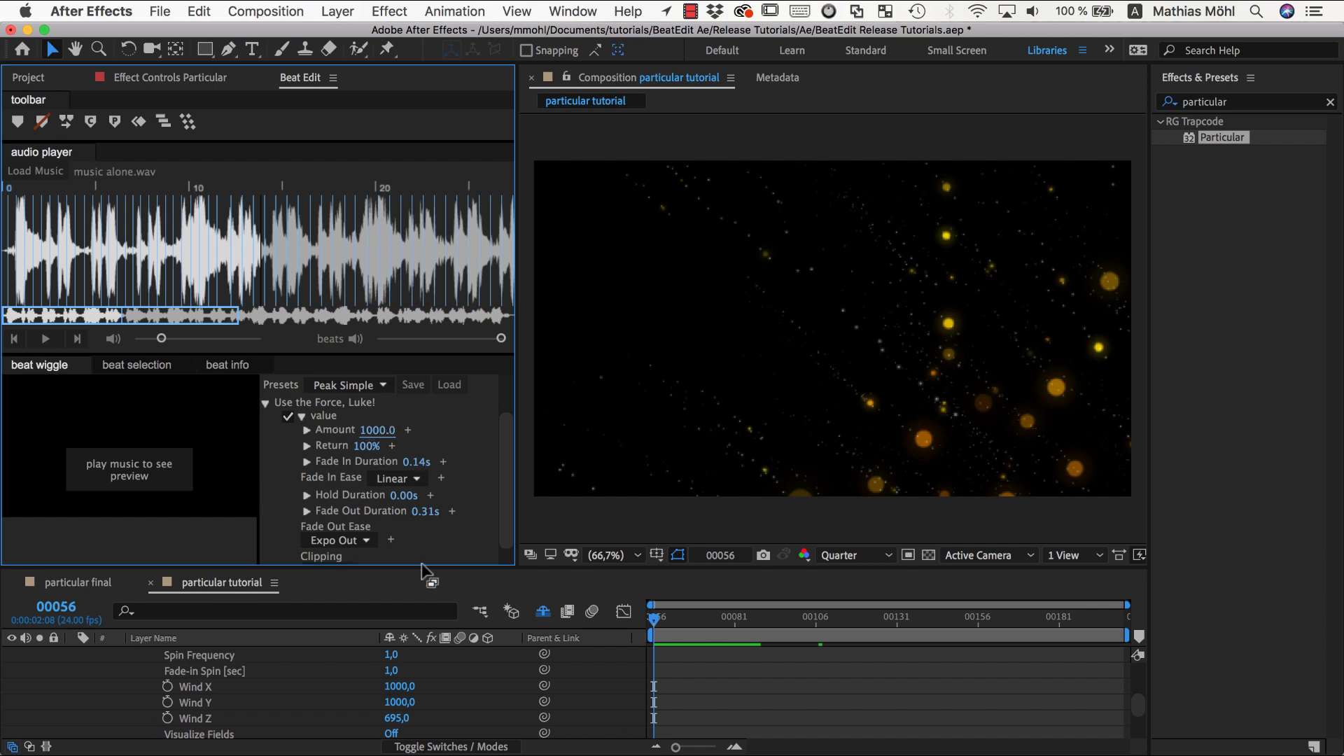
- Select Wind X and Wind Y and set both base values to 0
left_click(203, 686)
left_click(199, 703, "shift")
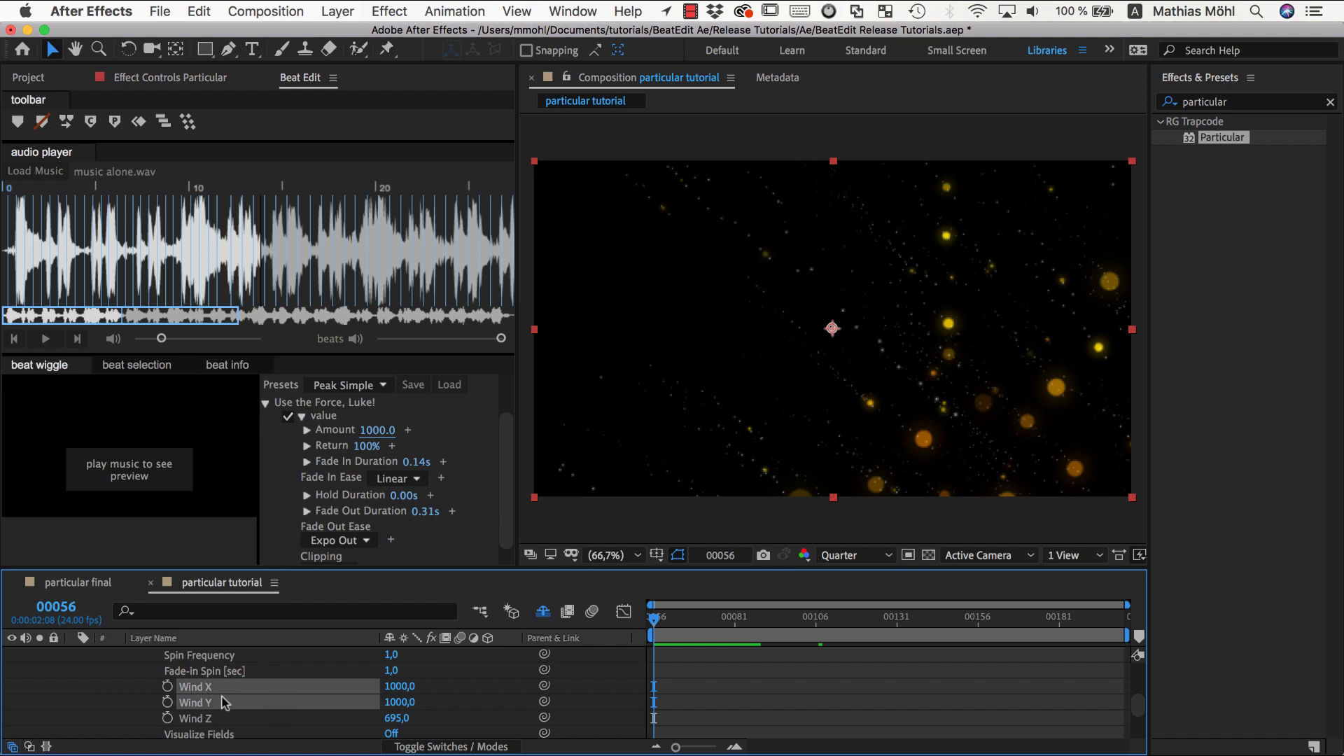
left_click(410, 689)
type("0")
key("Tab")
type("0")
key("Return")
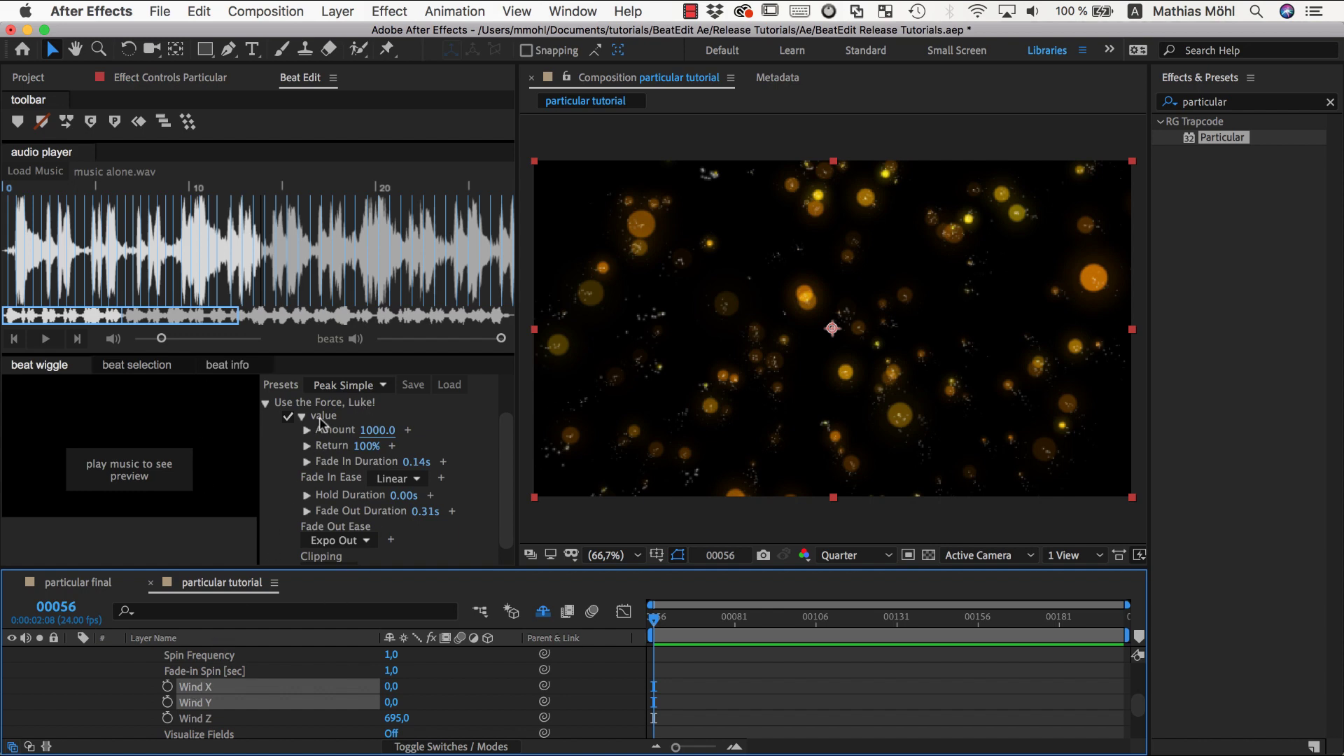
- Apply the beat wiggle to Wind X and Wind Y, generating beat-synced gust keyframes
scroll(329, 420, "up", 3)
left_click(371, 390)
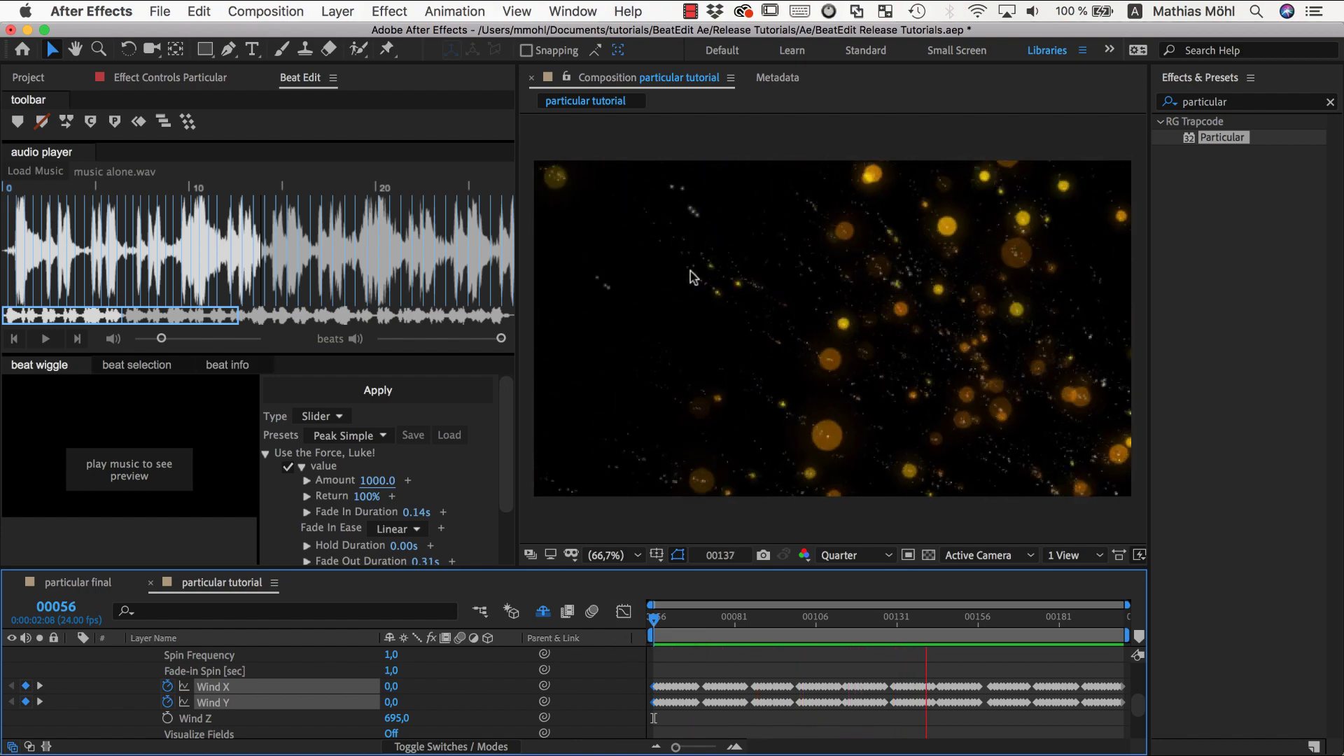
key("space")
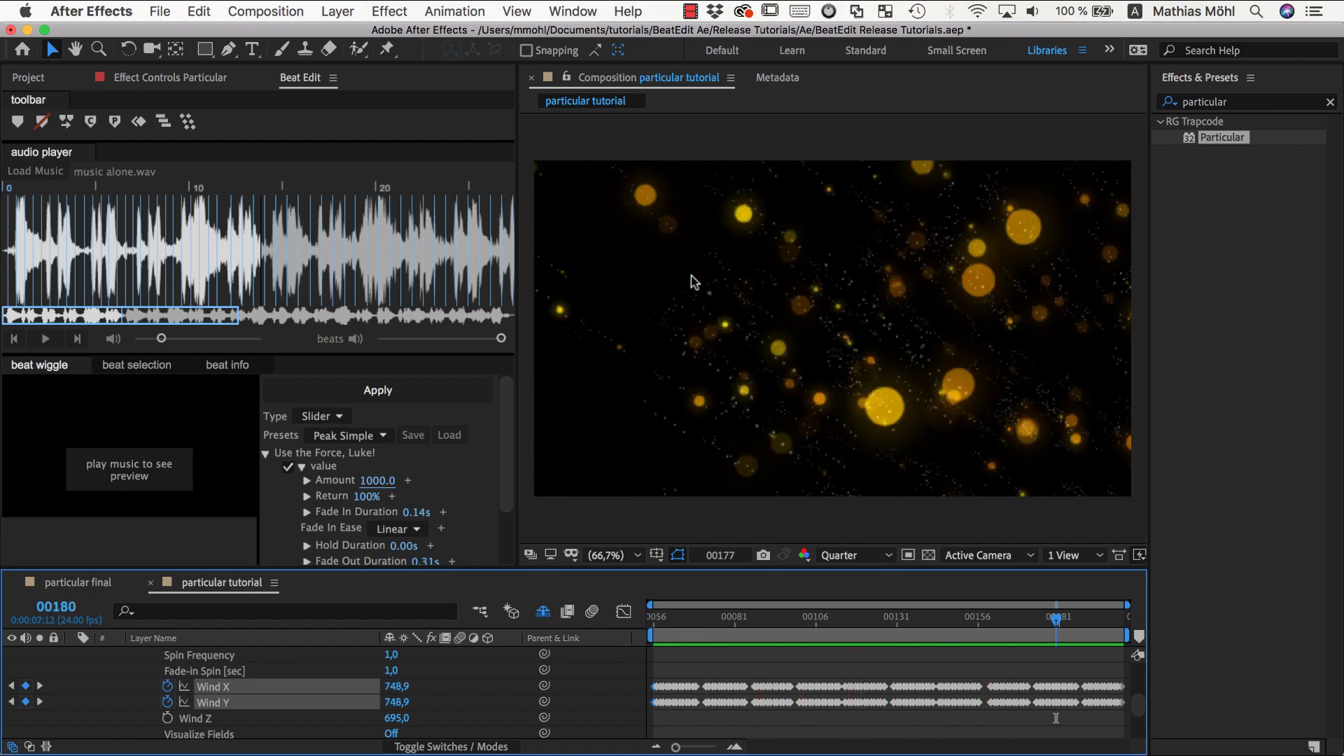
scroll(250, 702, "down", 5)
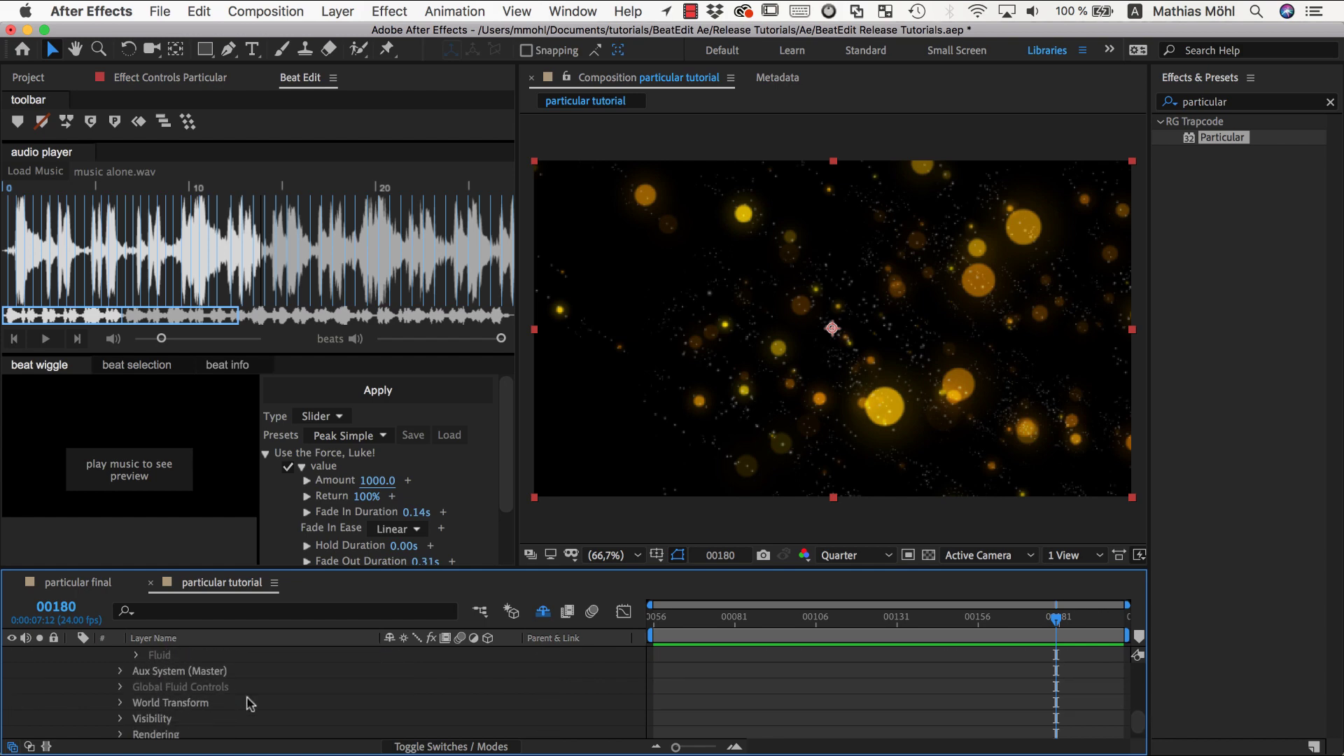
- Reveal World Transform, test-scrub Z Rotation W, then reset it to 0°
left_click(119, 702)
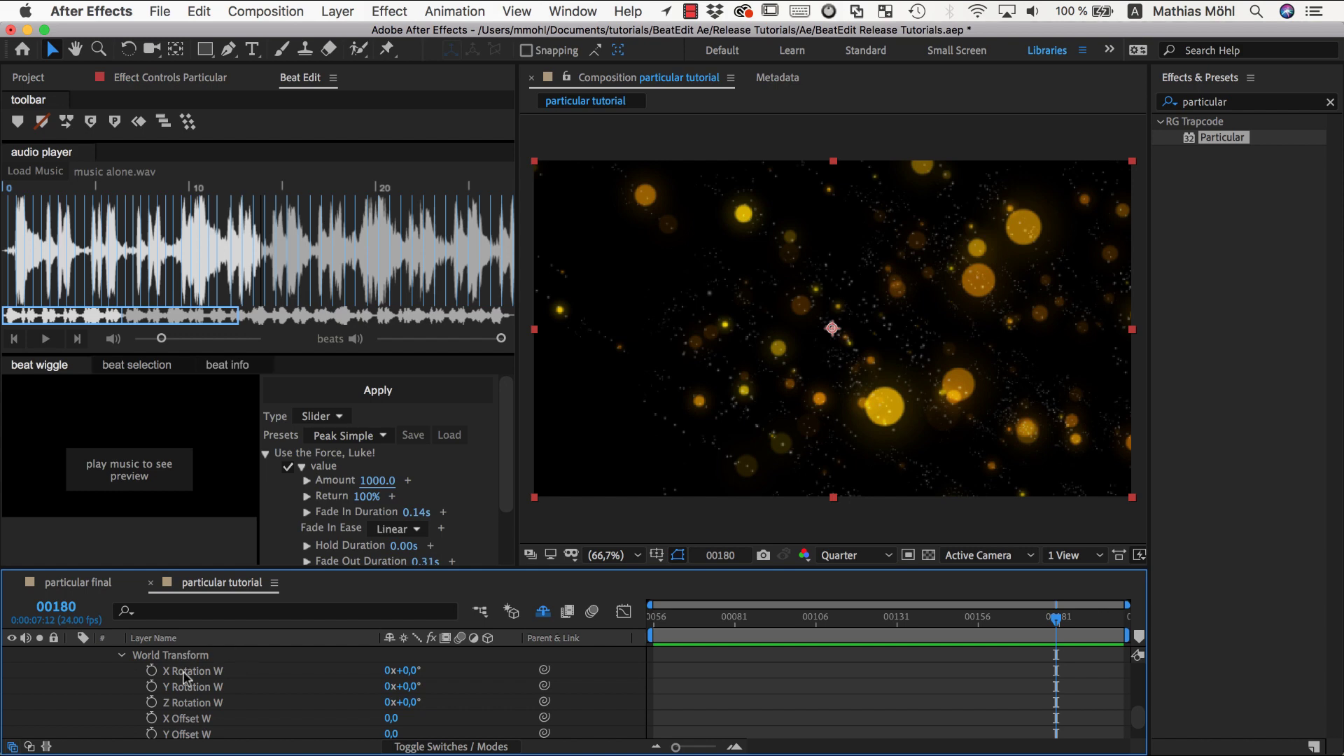
left_click_drag(413, 702, 436, 703)
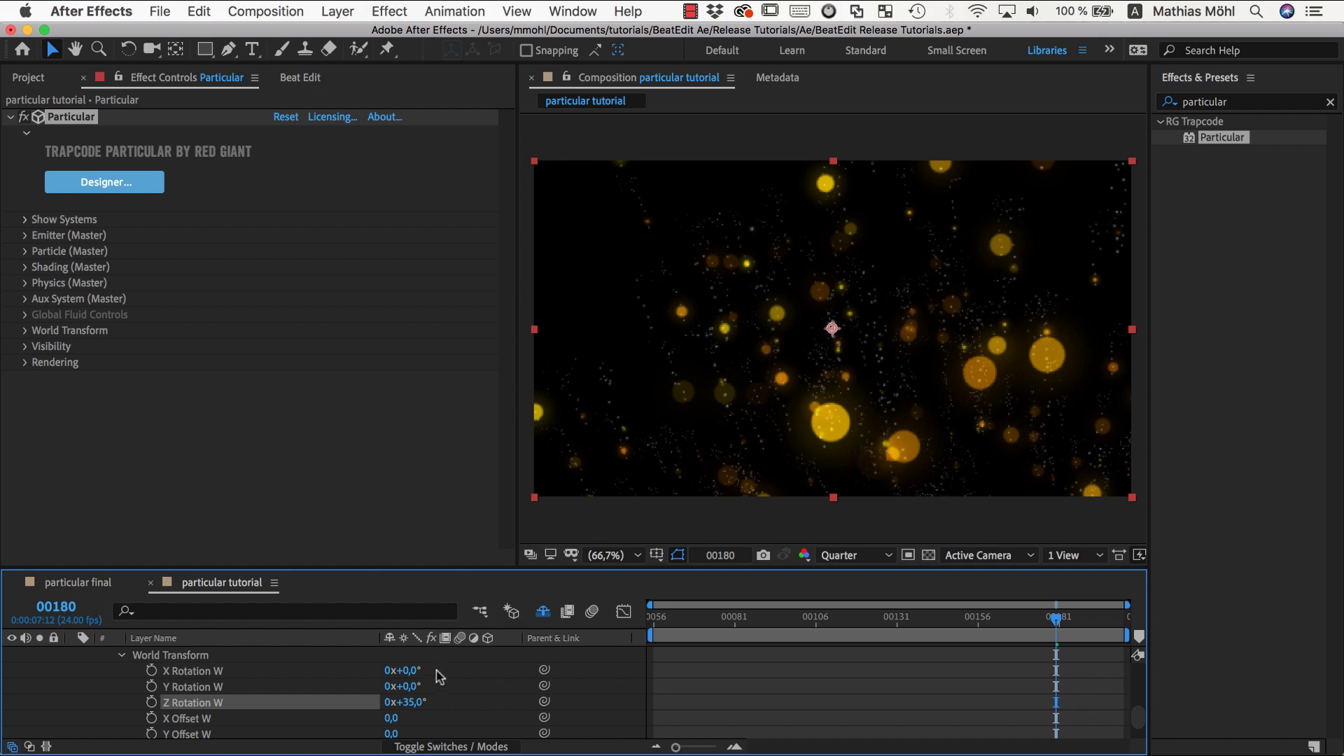
left_click(409, 702)
type("0")
key("Return")
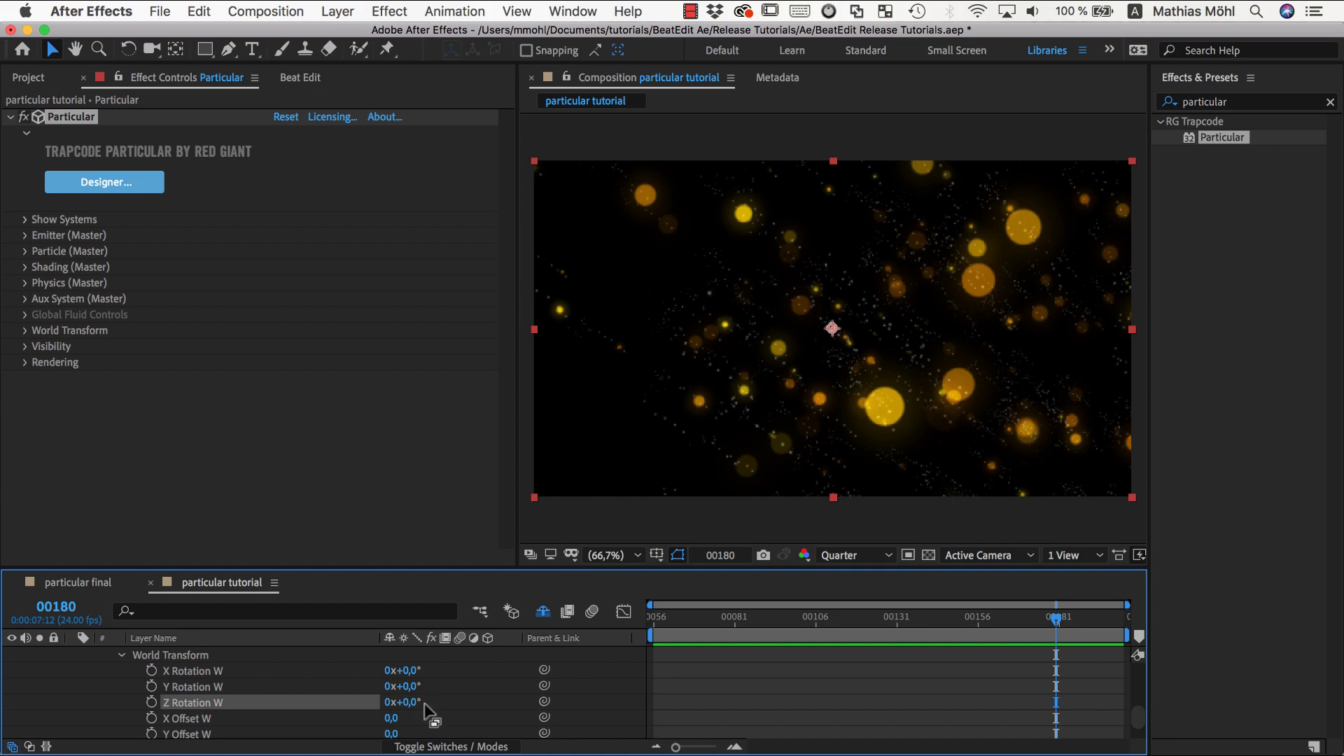
left_click(300, 77)
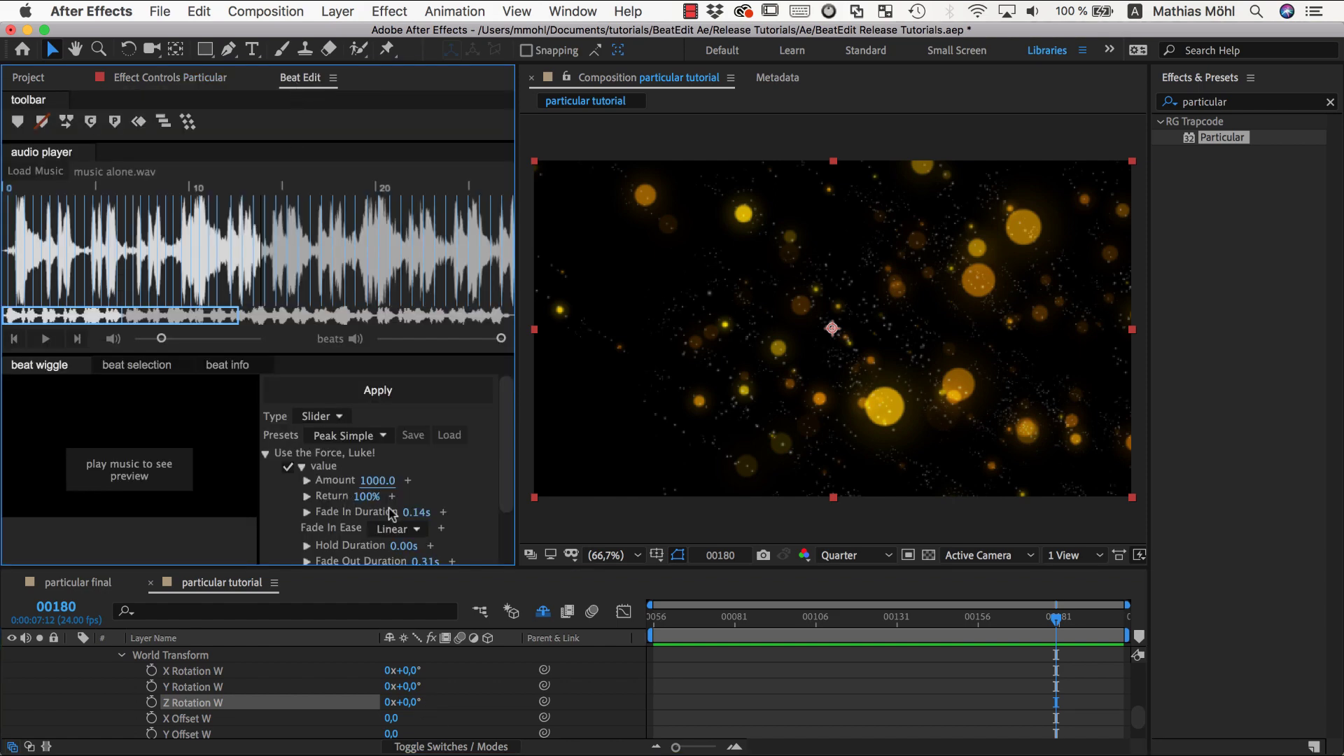
- Apply beat wiggle keyframes with Amount 20 to Z Rotation W, then return to frame 00056
scroll(390, 513, "down", 2)
left_click(378, 444)
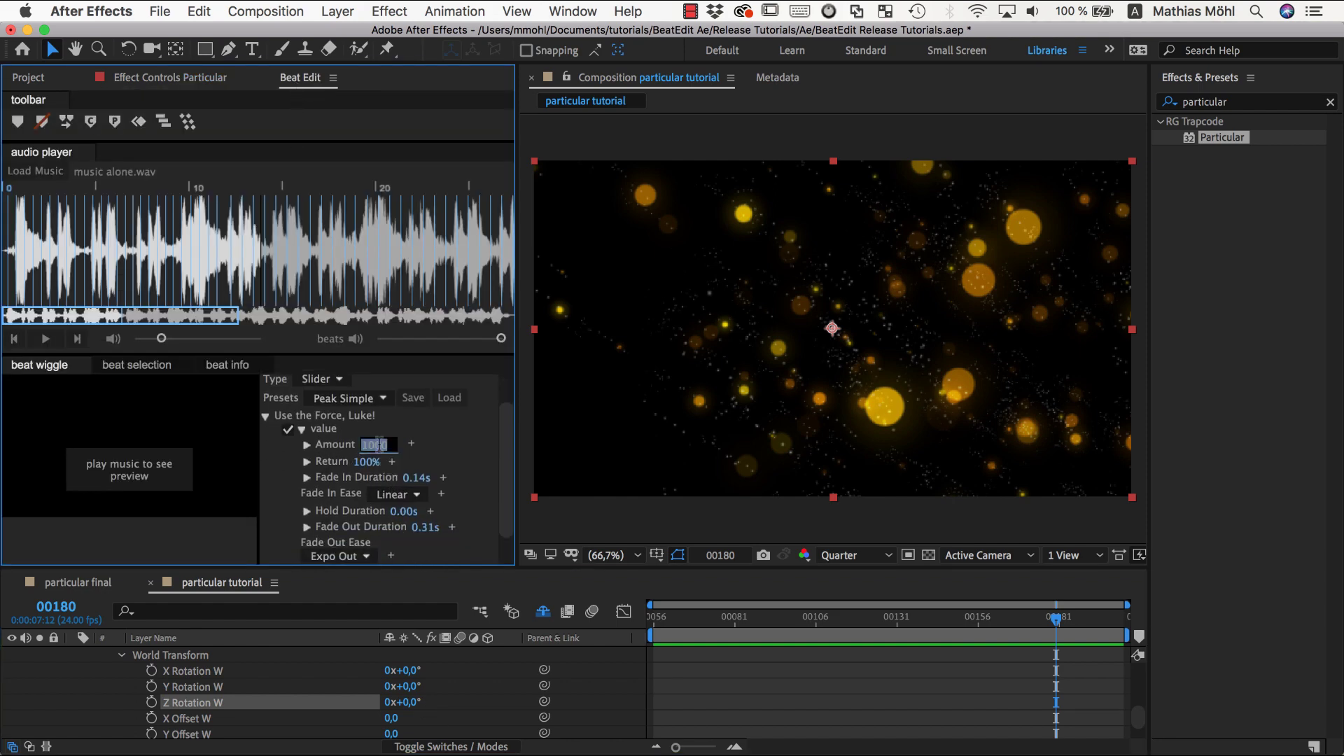
type("20")
key("Return")
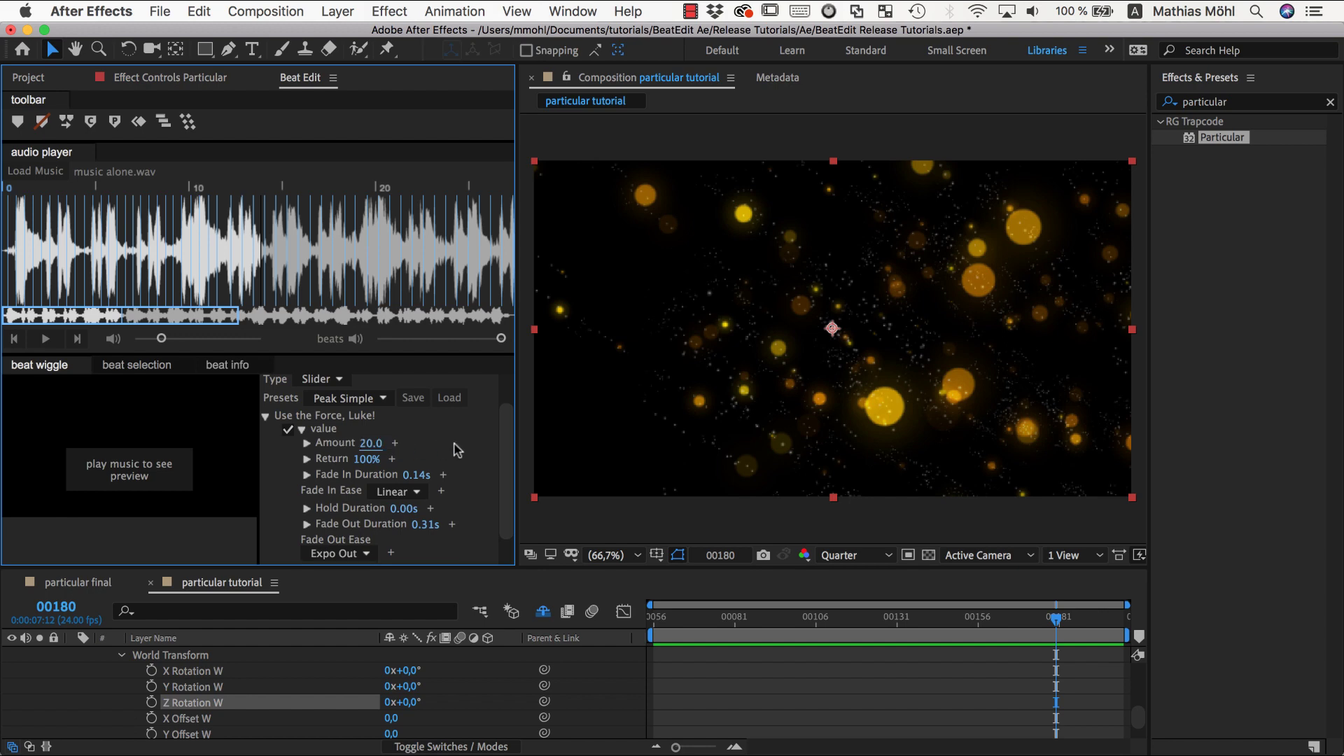
left_click(212, 706)
scroll(301, 427, "up", 2)
left_click(348, 397)
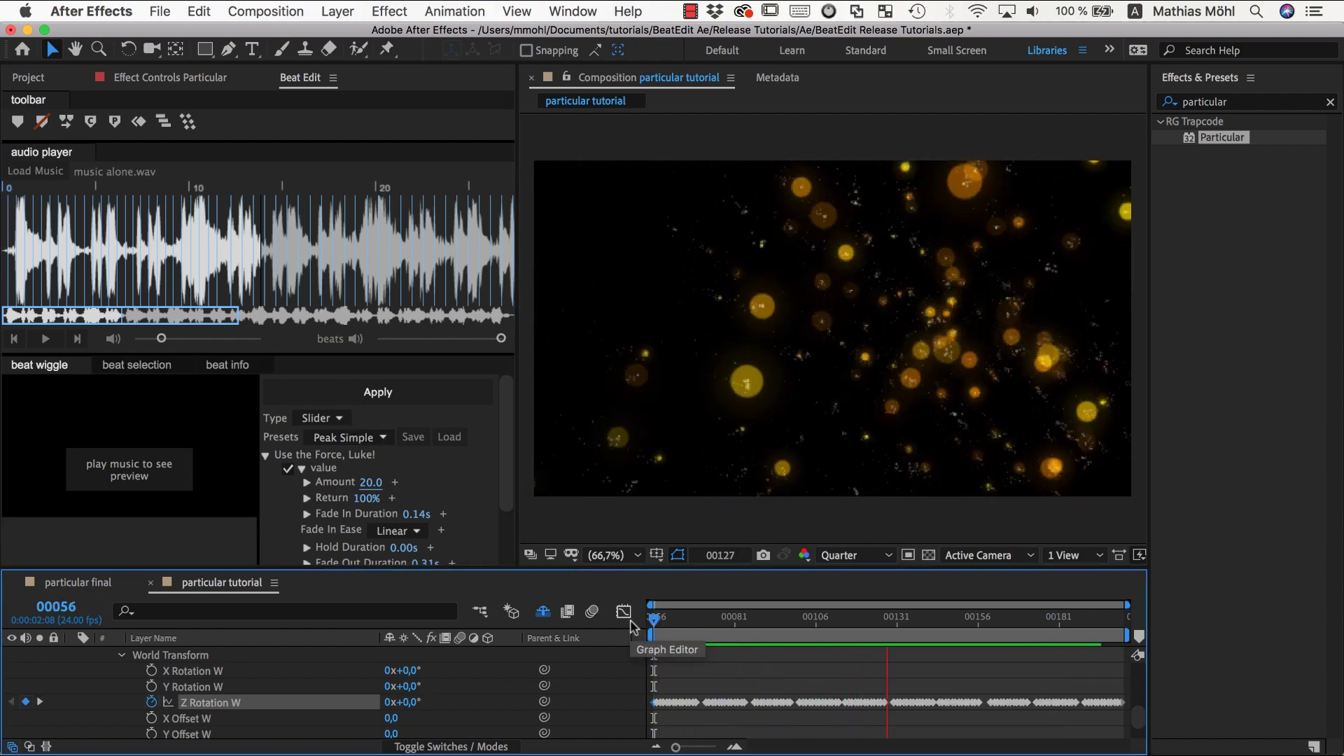
left_click(666, 617)
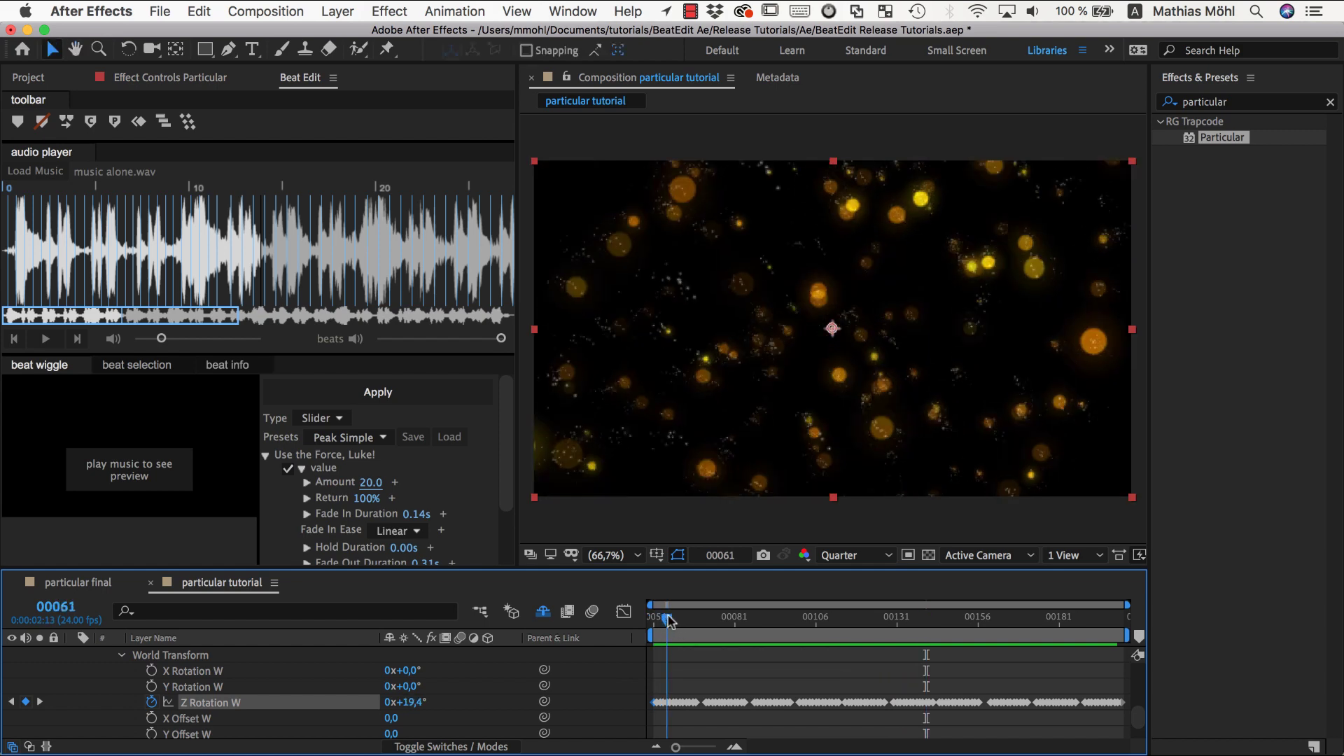
left_click_drag(668, 621, 640, 625)
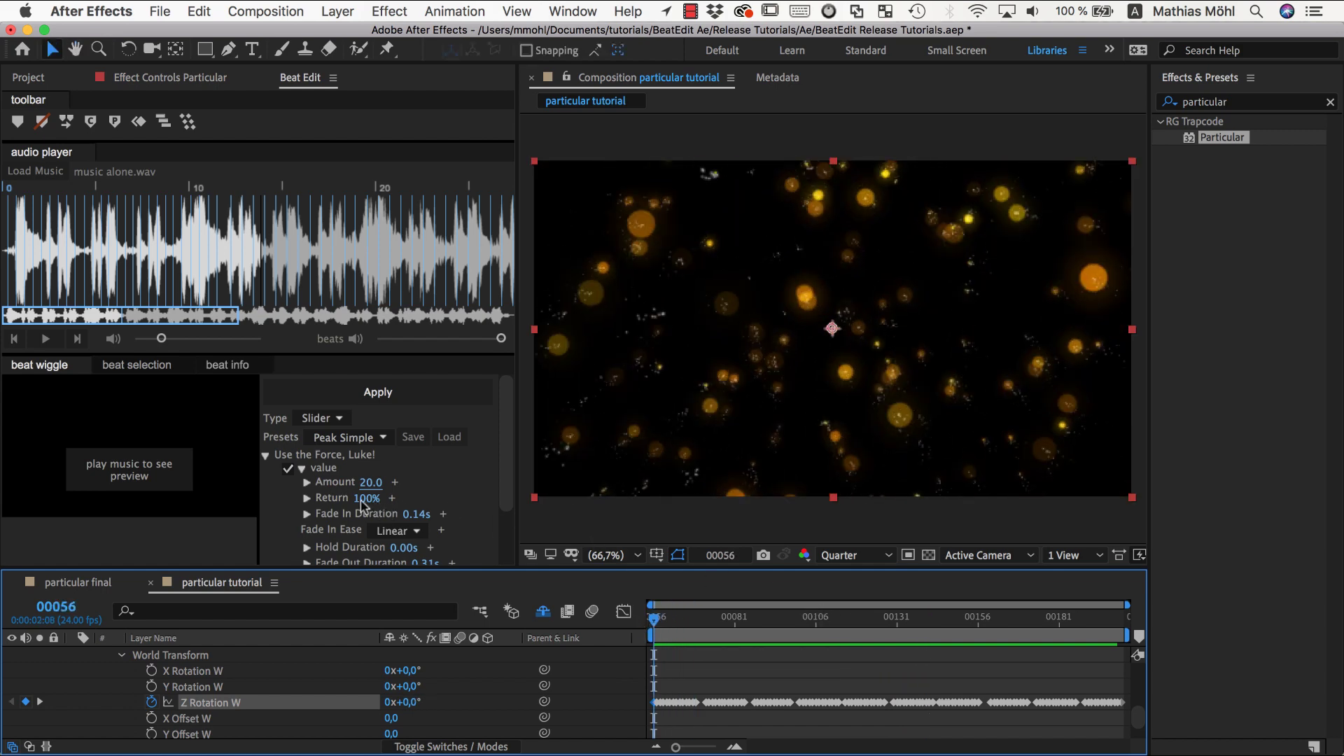
- Set the wiggle Randomize to More (50%) and Return to 0%
left_click(306, 482)
left_click(423, 500)
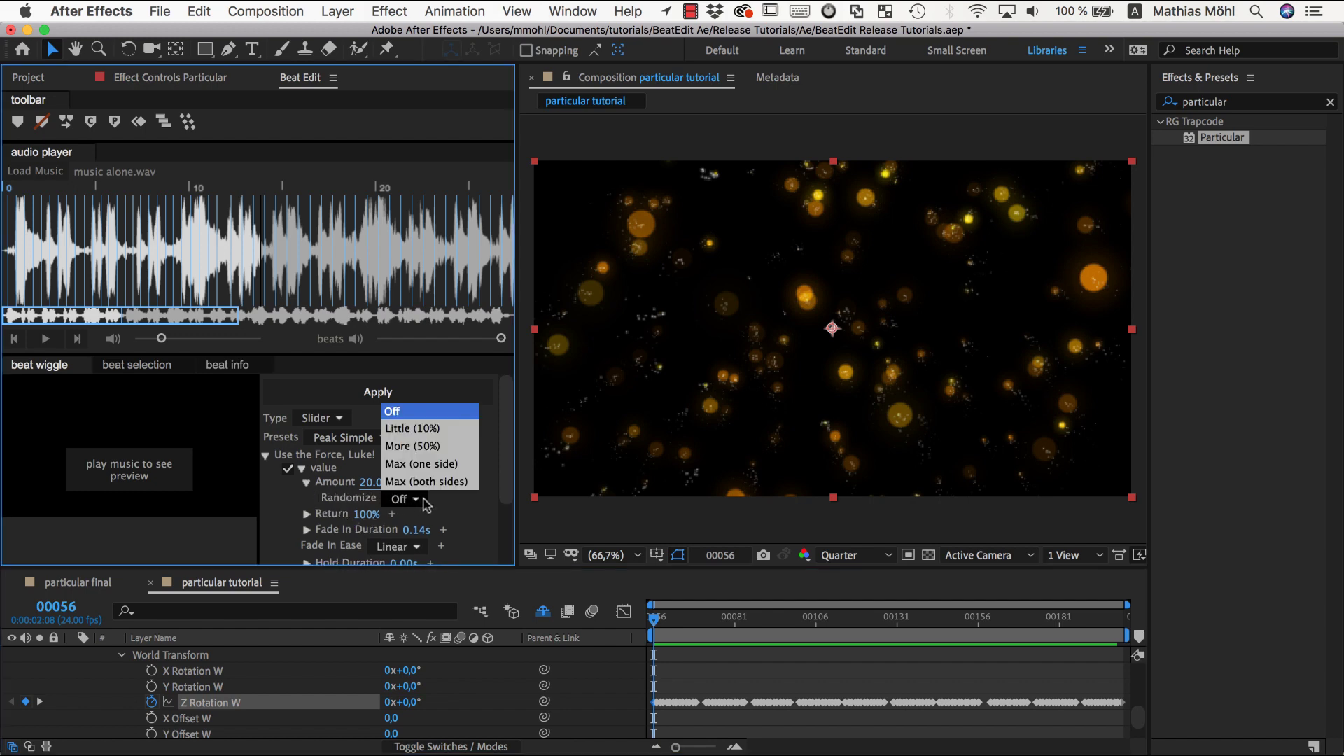
left_click(435, 449)
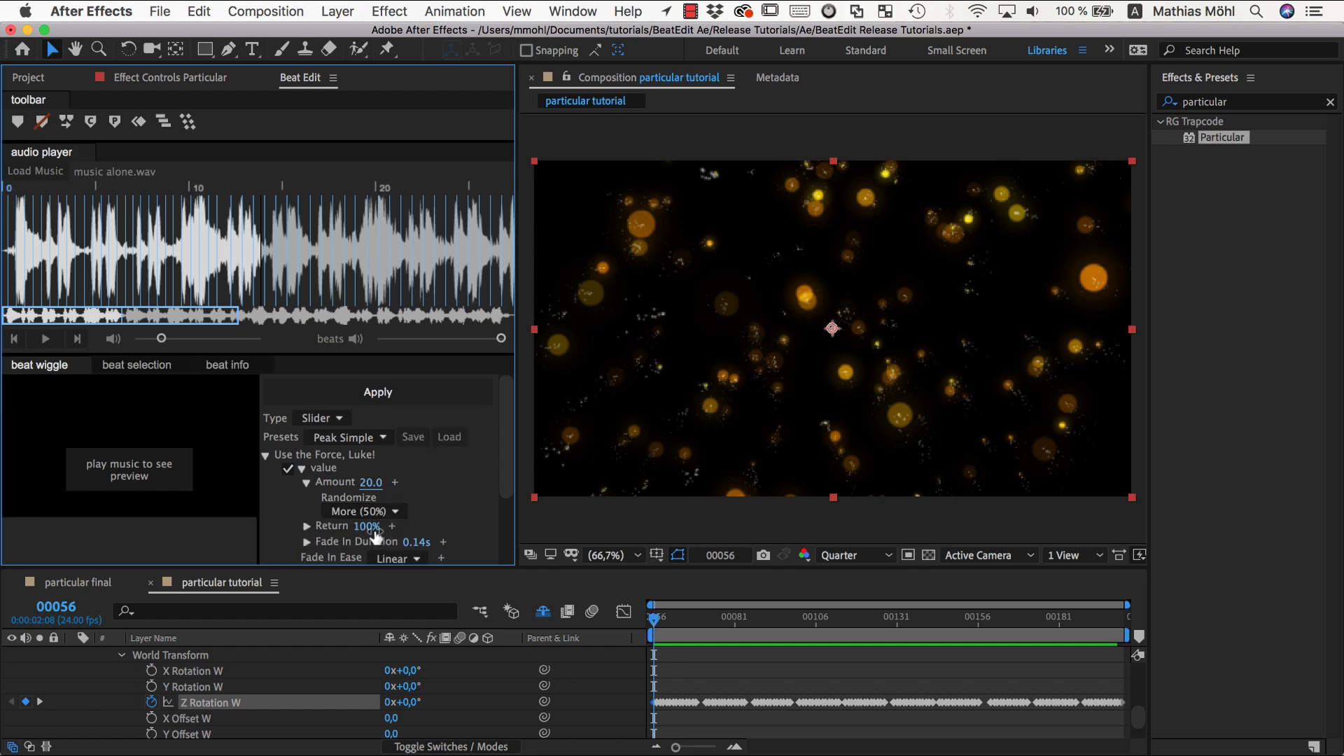
left_click_drag(374, 533, 336, 537)
- Clear Z Rotation W's existing keyframes and reapply the beat wiggle with the new settings
left_click(212, 703)
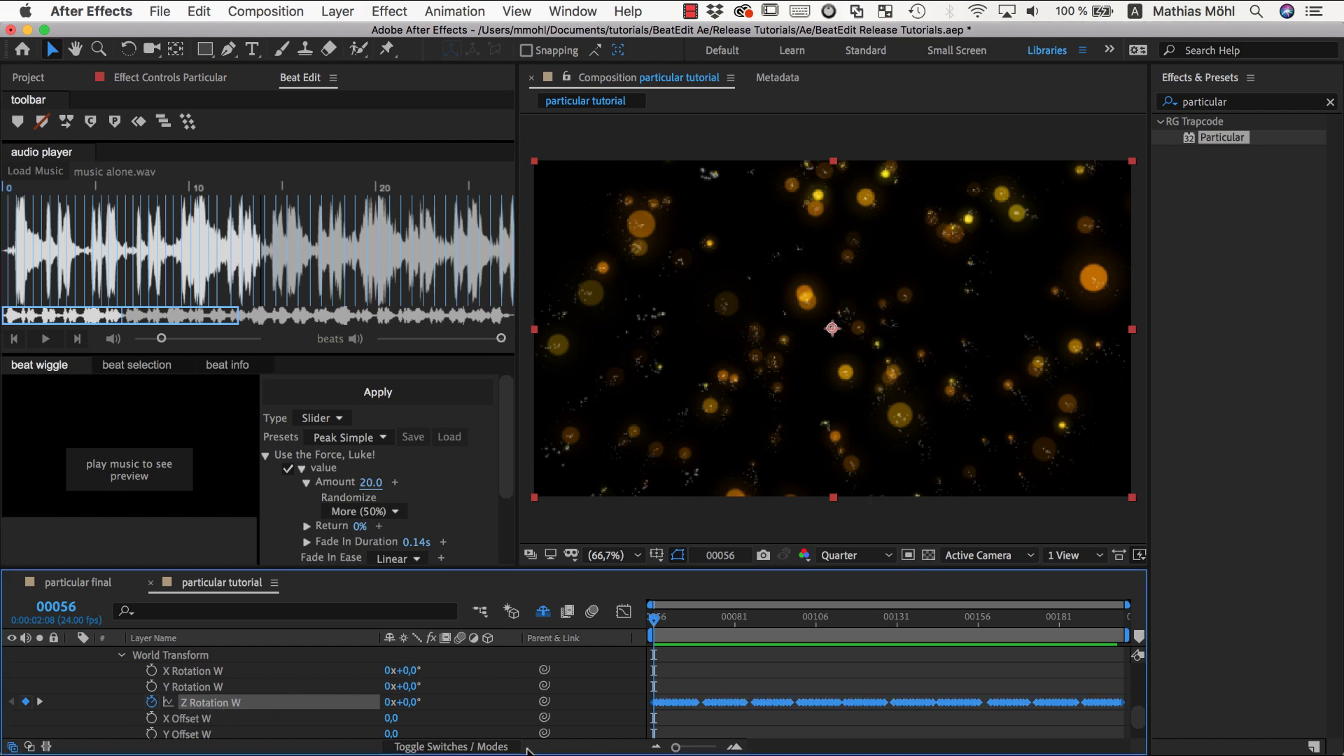
mouse_move(712, 702)
left_click(151, 702)
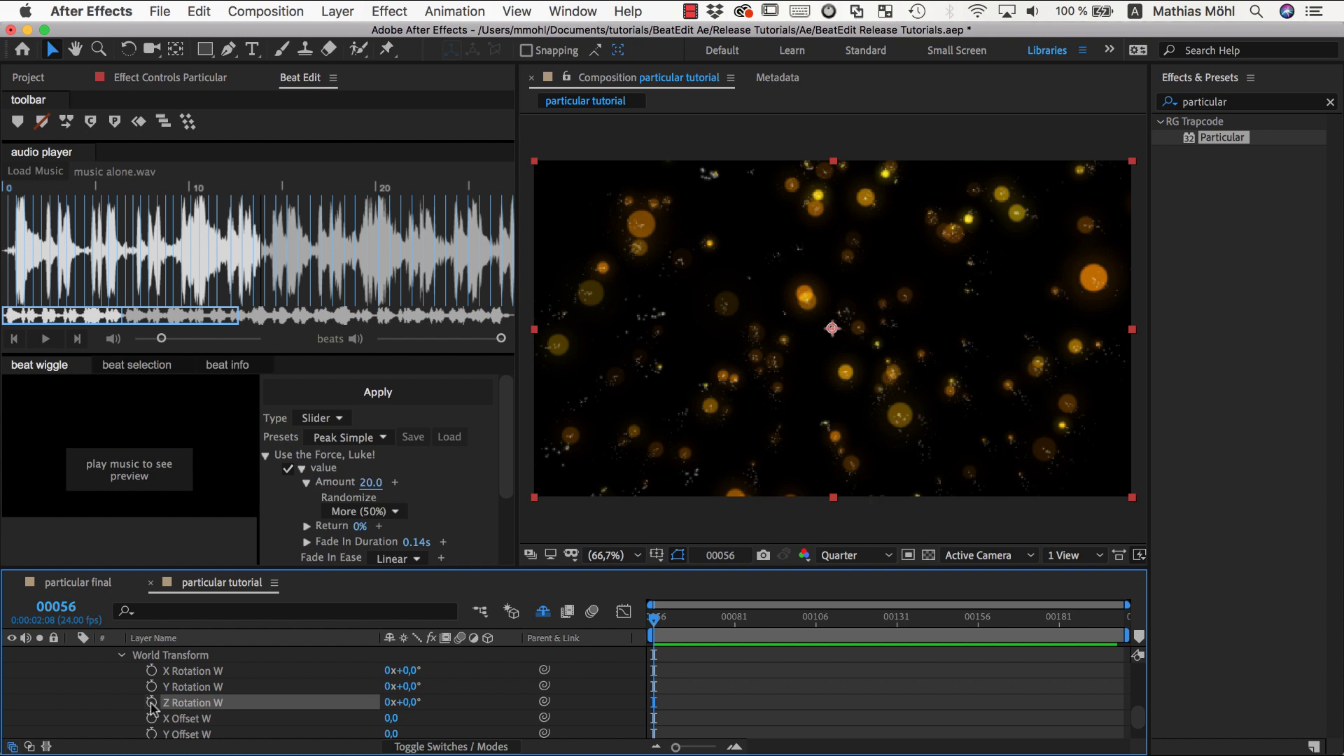
left_click(385, 397)
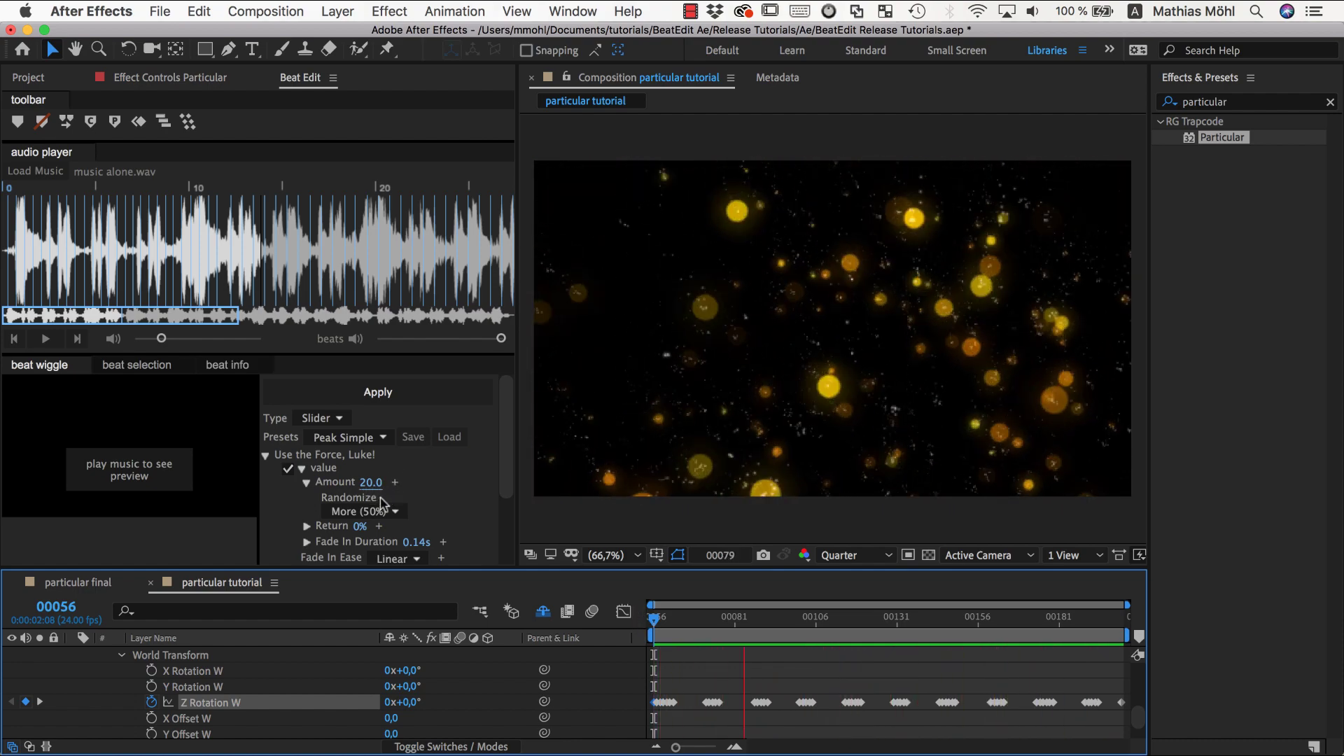
- Select 1 beat every 4 beats evenly in Beat Edit's beat selection while playing the music
key("space")
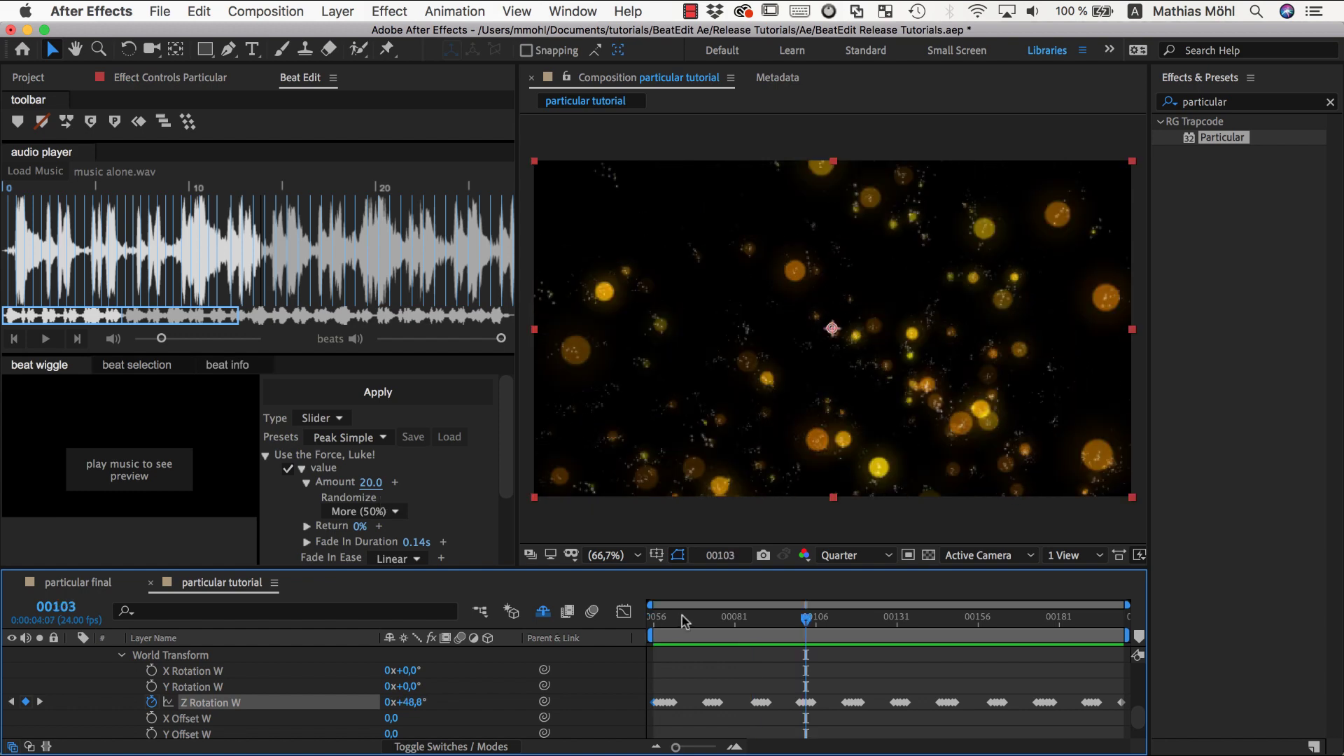
left_click(168, 260)
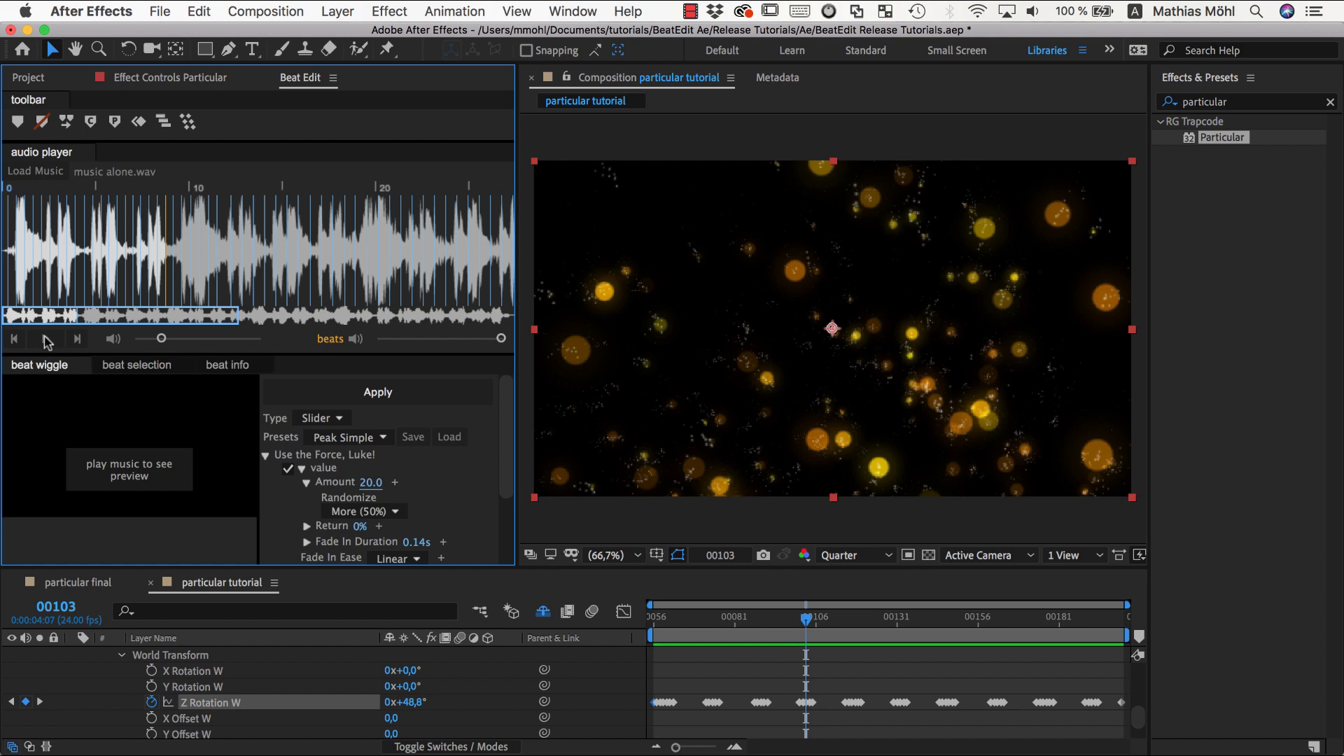
left_click(135, 364)
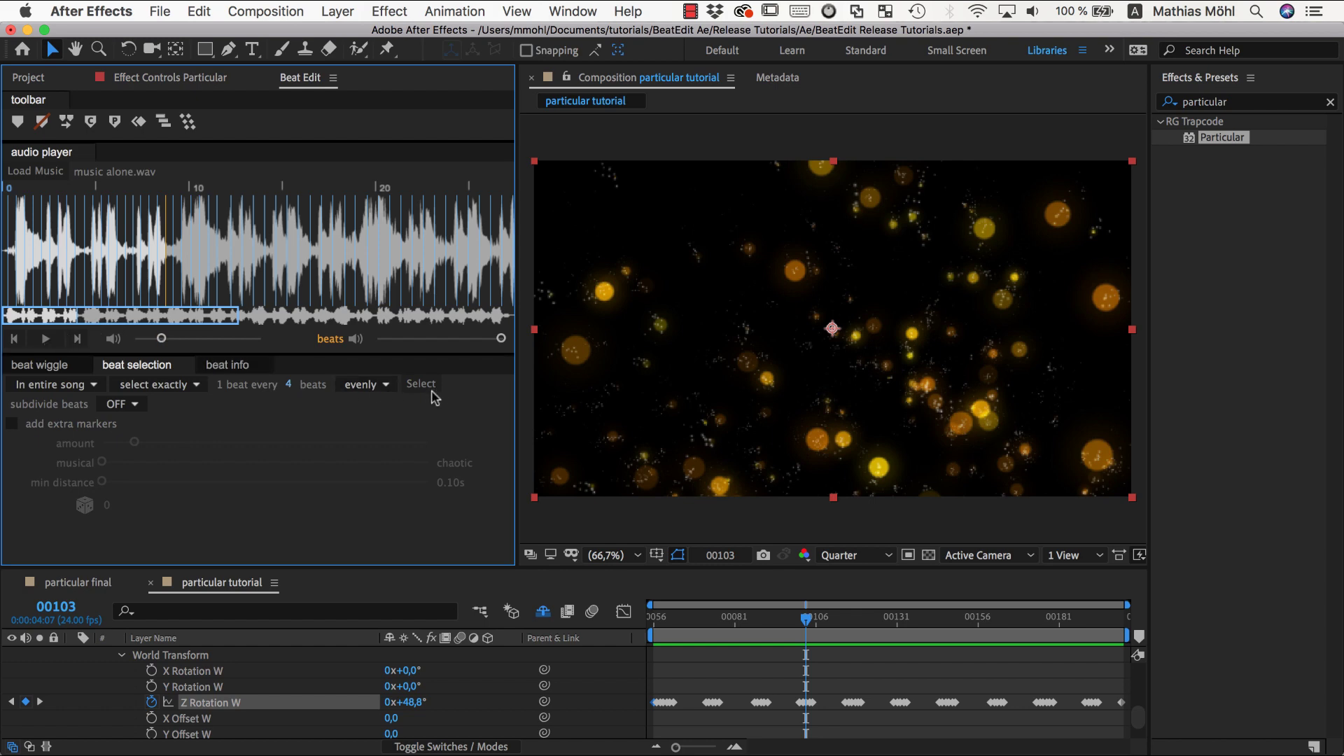
left_click(46, 340)
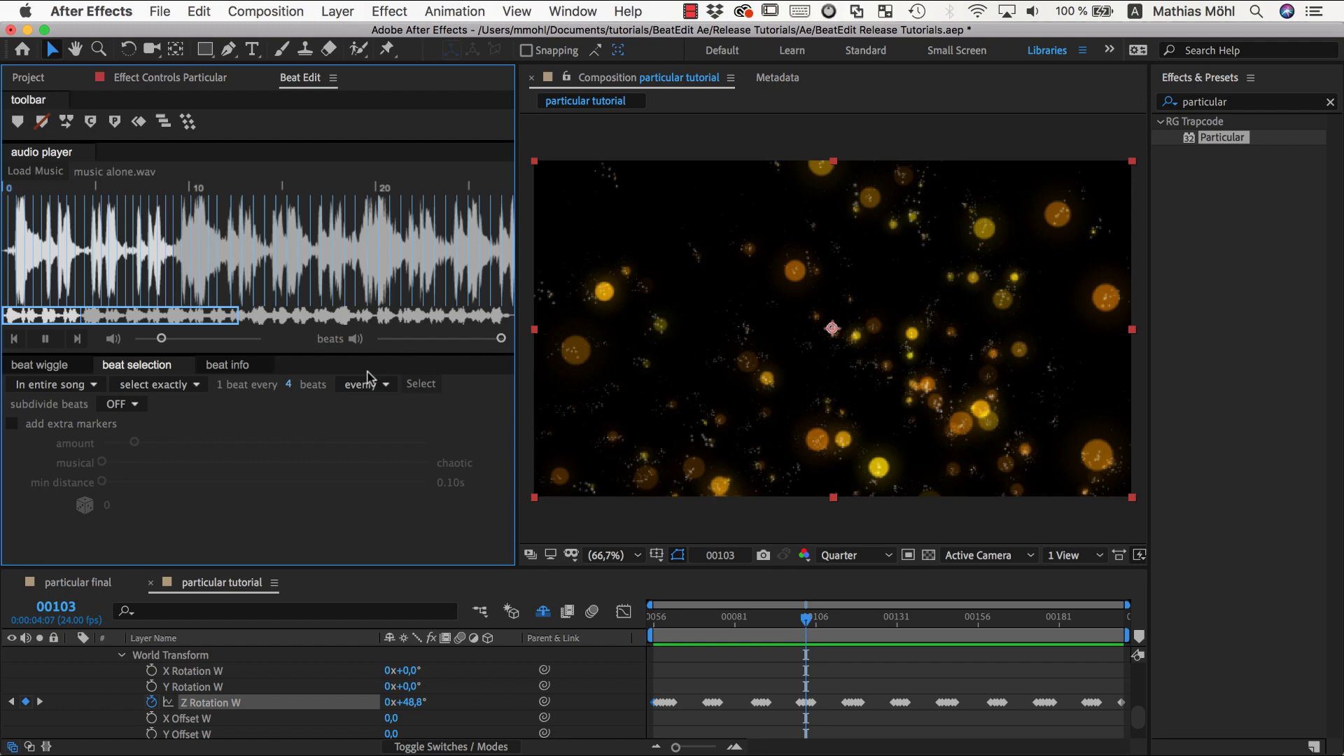
left_click(424, 386)
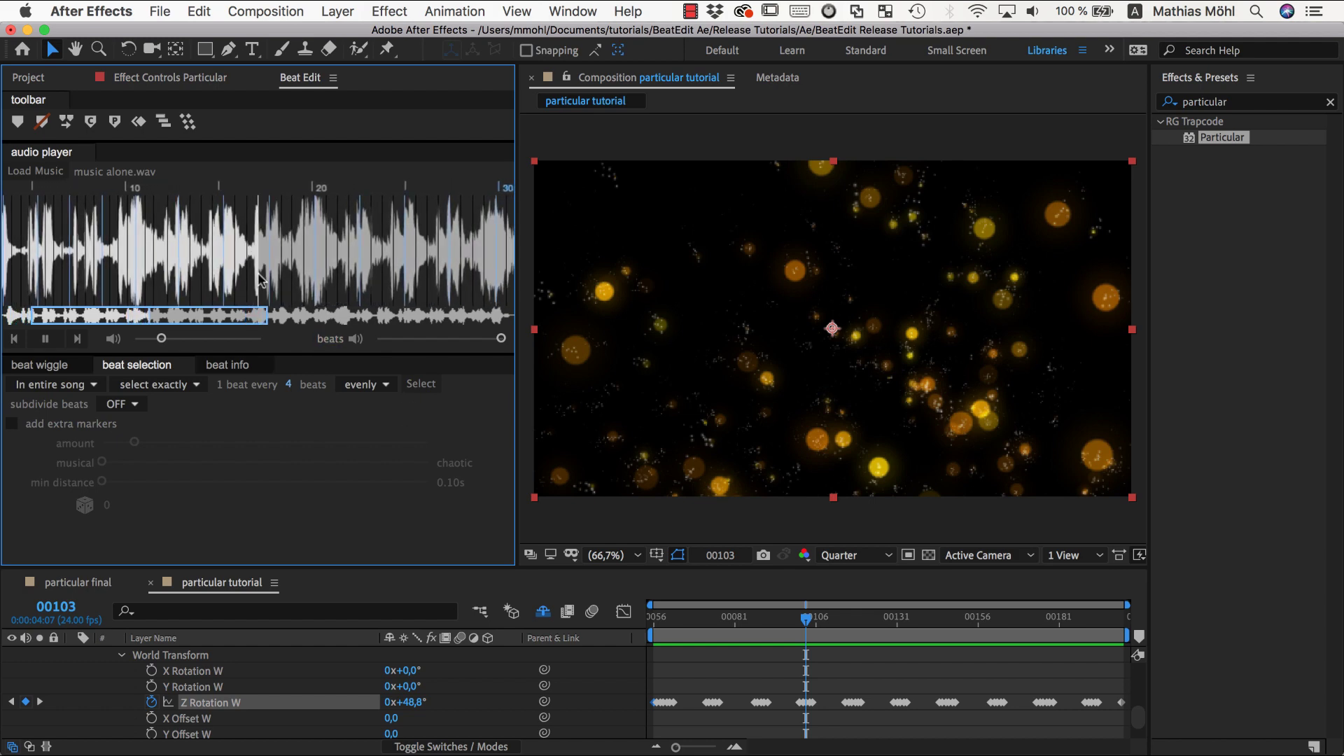
left_click(46, 339)
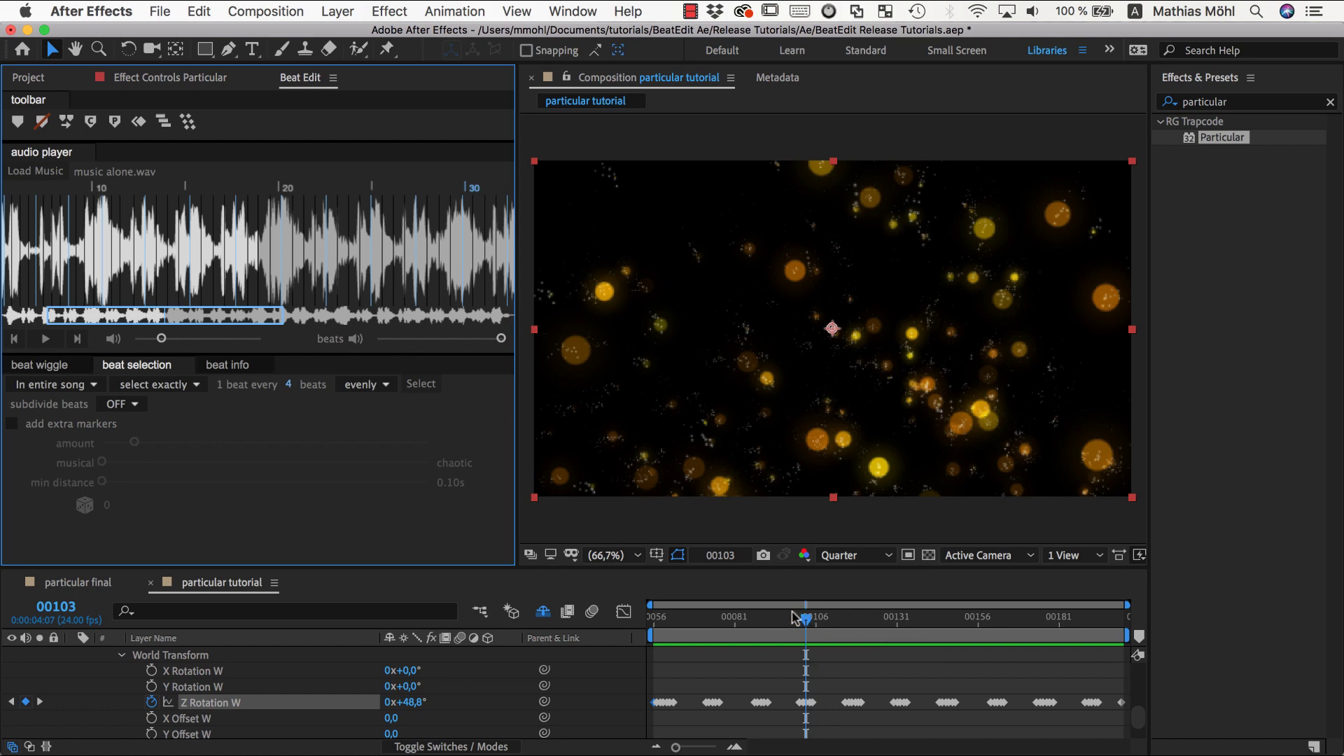
mouse_move(808, 626)
left_mouse_down()
mouse_move(794, 625)
mouse_move(805, 625)
left_mouse_up()
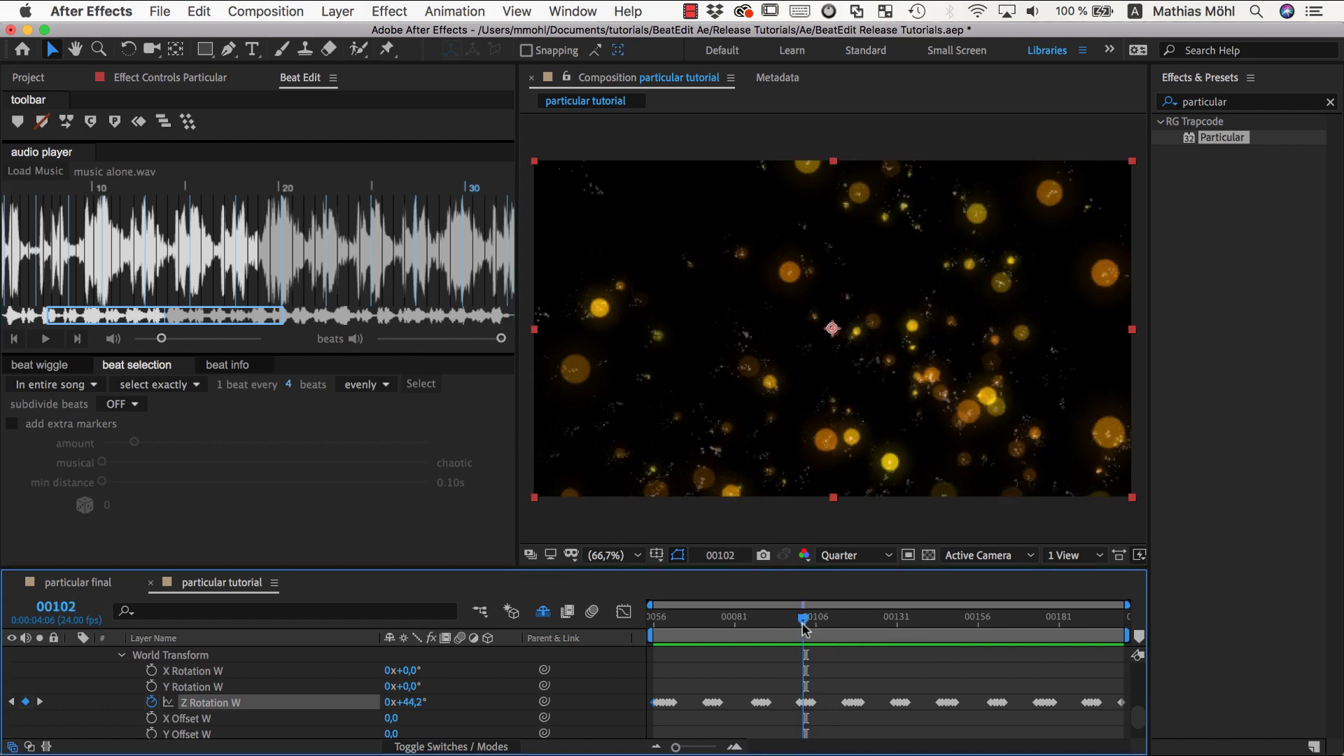
- Apply Amount 90 beat-wiggle keyframes to Z Rotation W on every fourth beat and preview
left_click(48, 365)
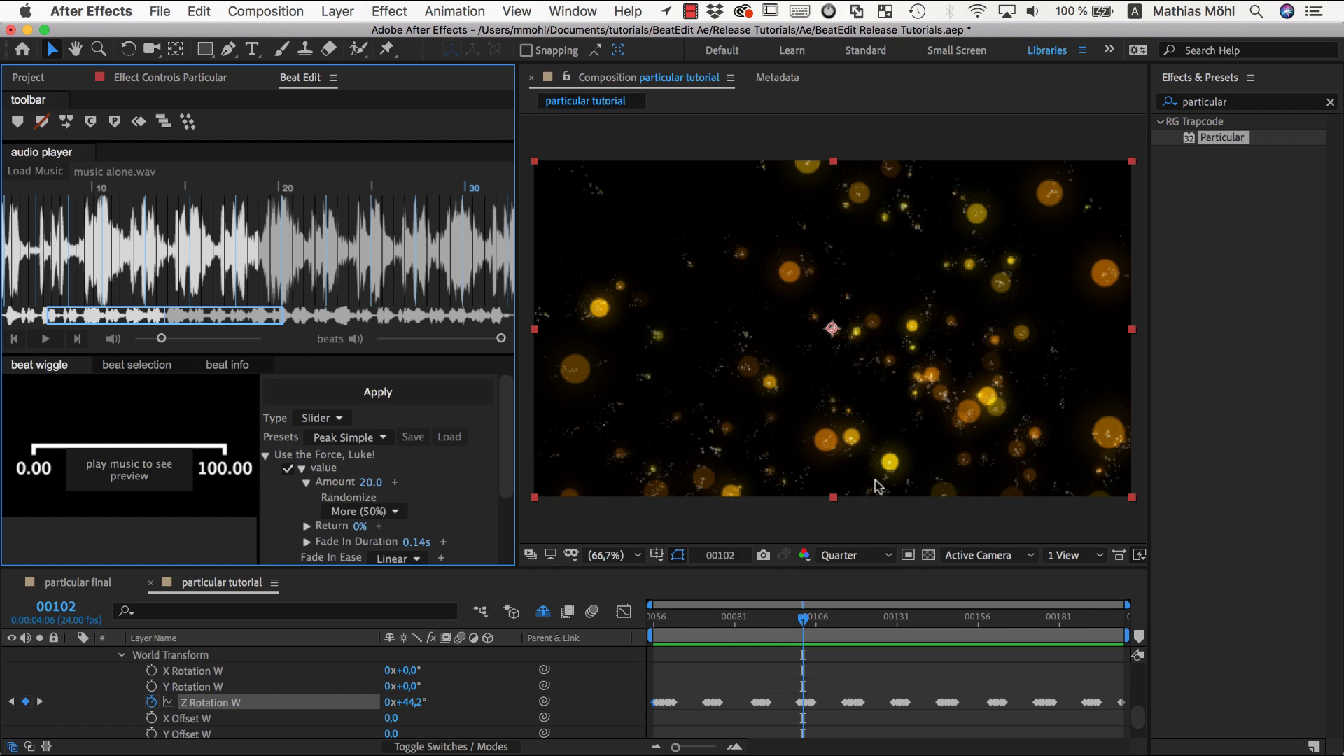
left_click(370, 483)
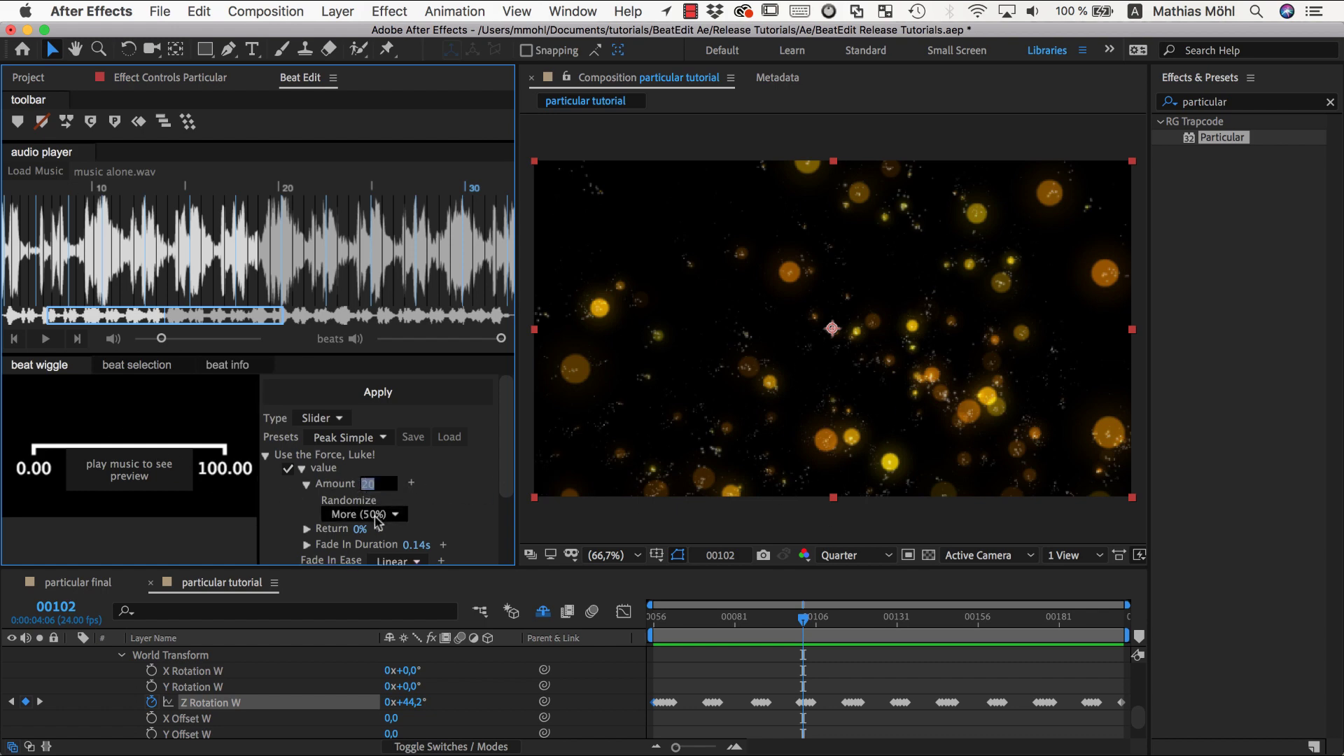
type("90")
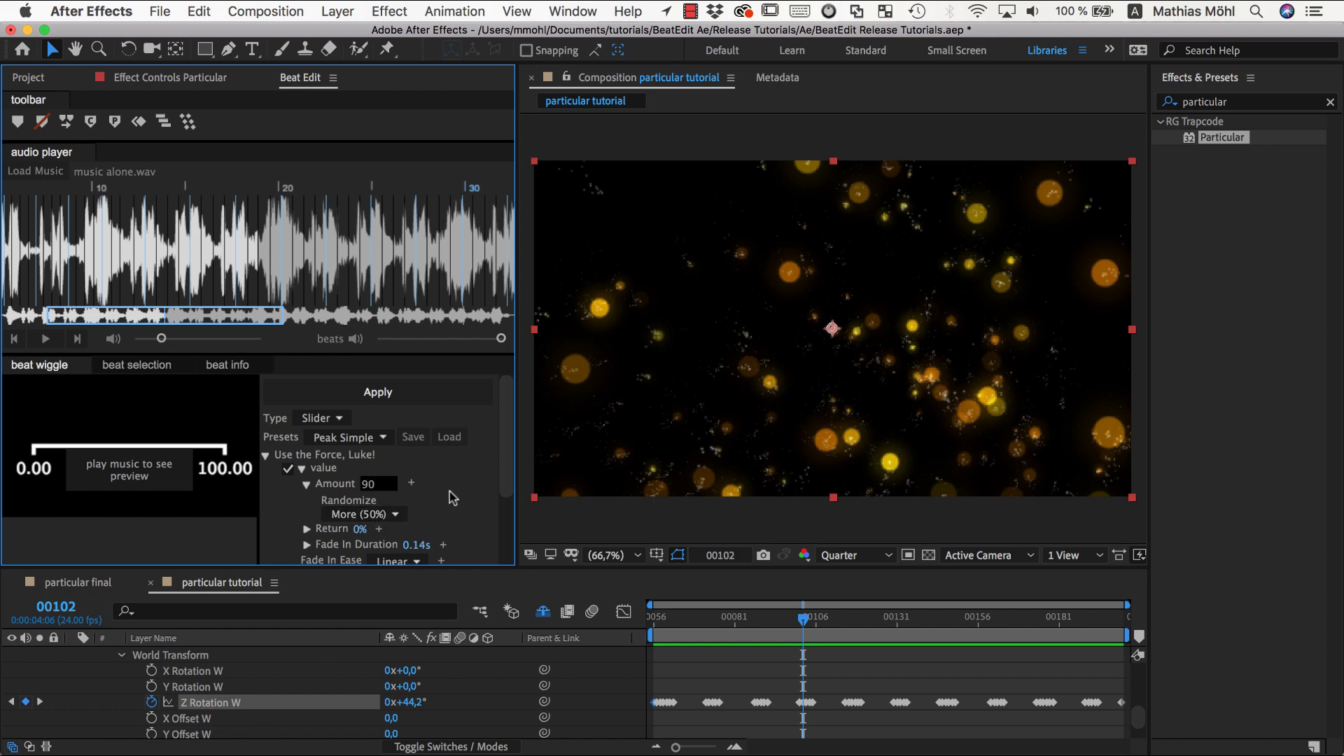
key("Return")
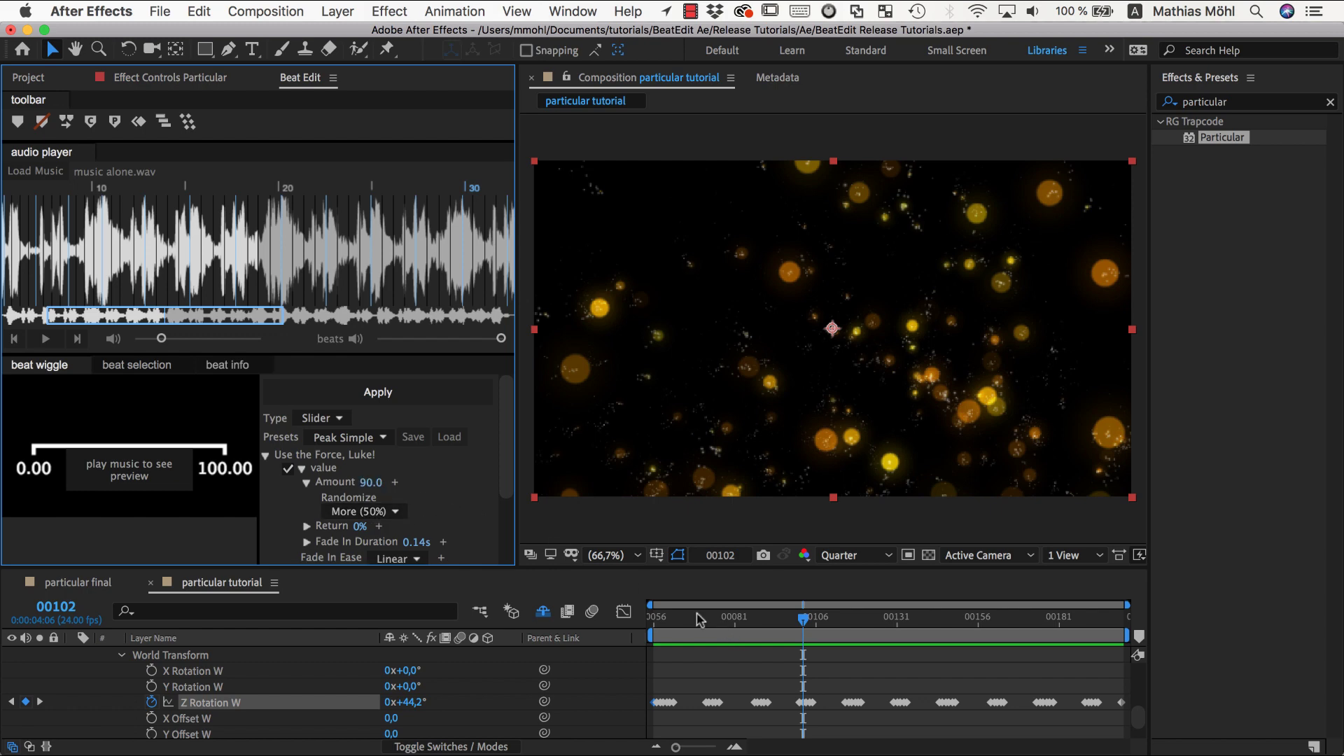
left_click_drag(700, 618, 632, 623)
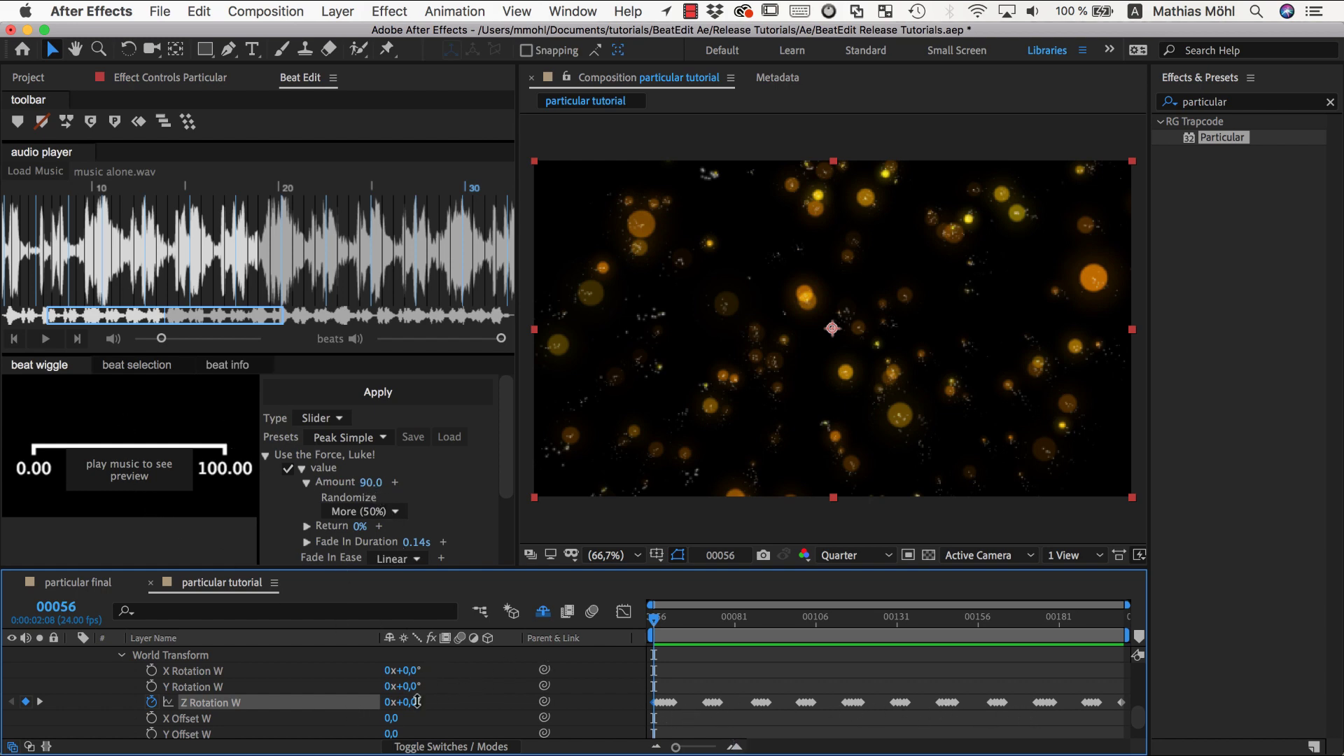
left_click(381, 393)
key("space")
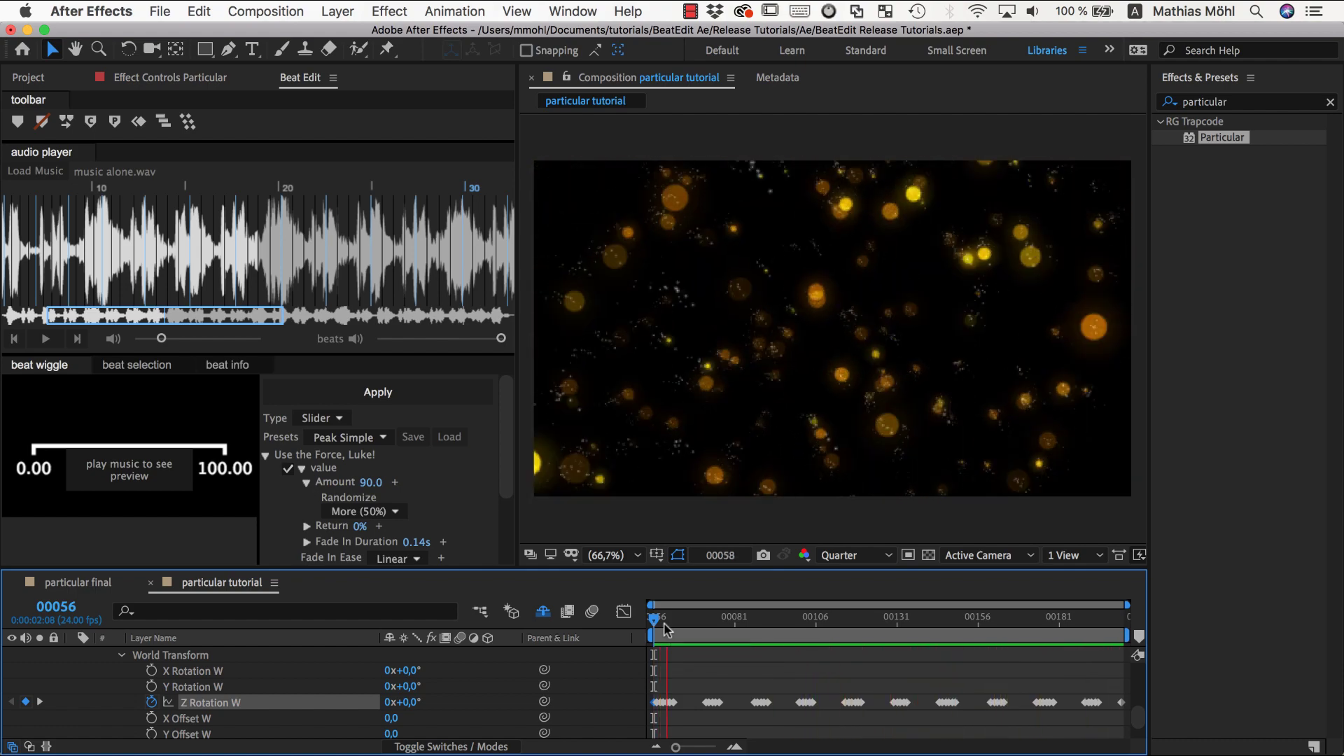
key("space")
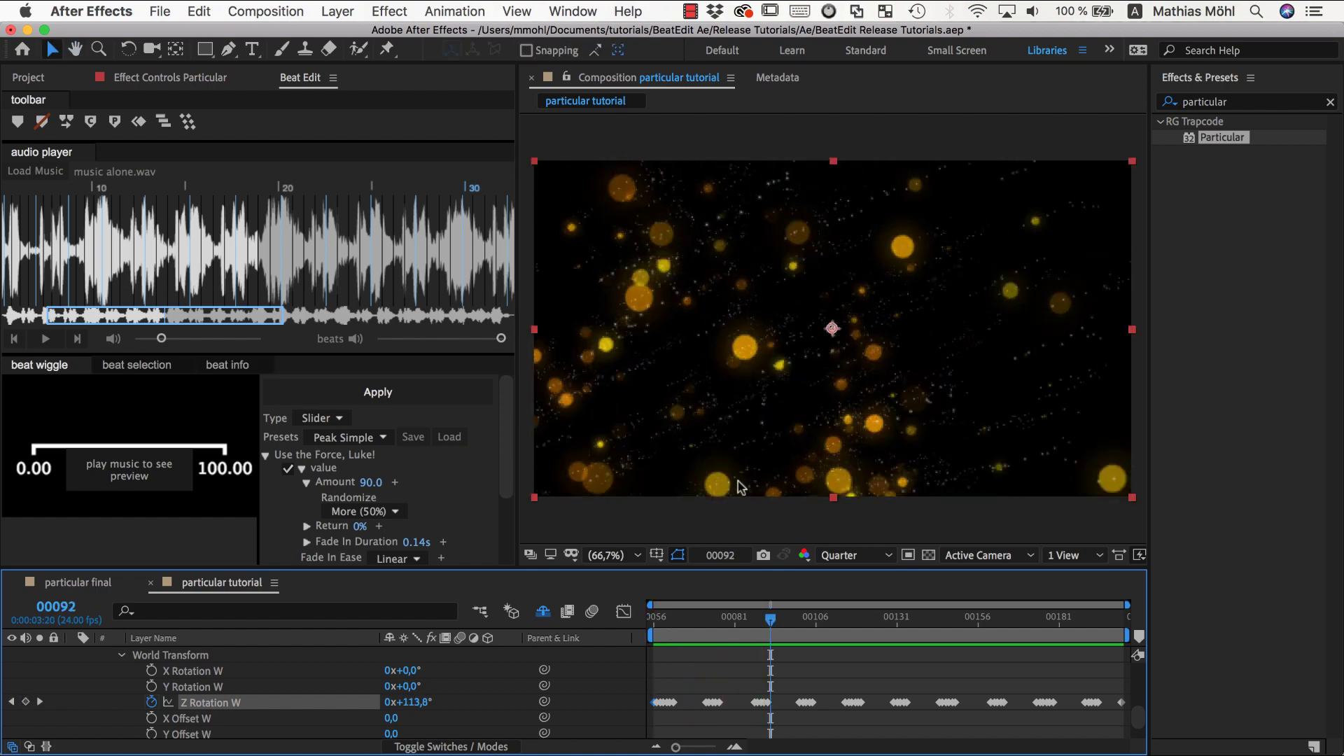
left_click_drag(734, 620, 703, 637)
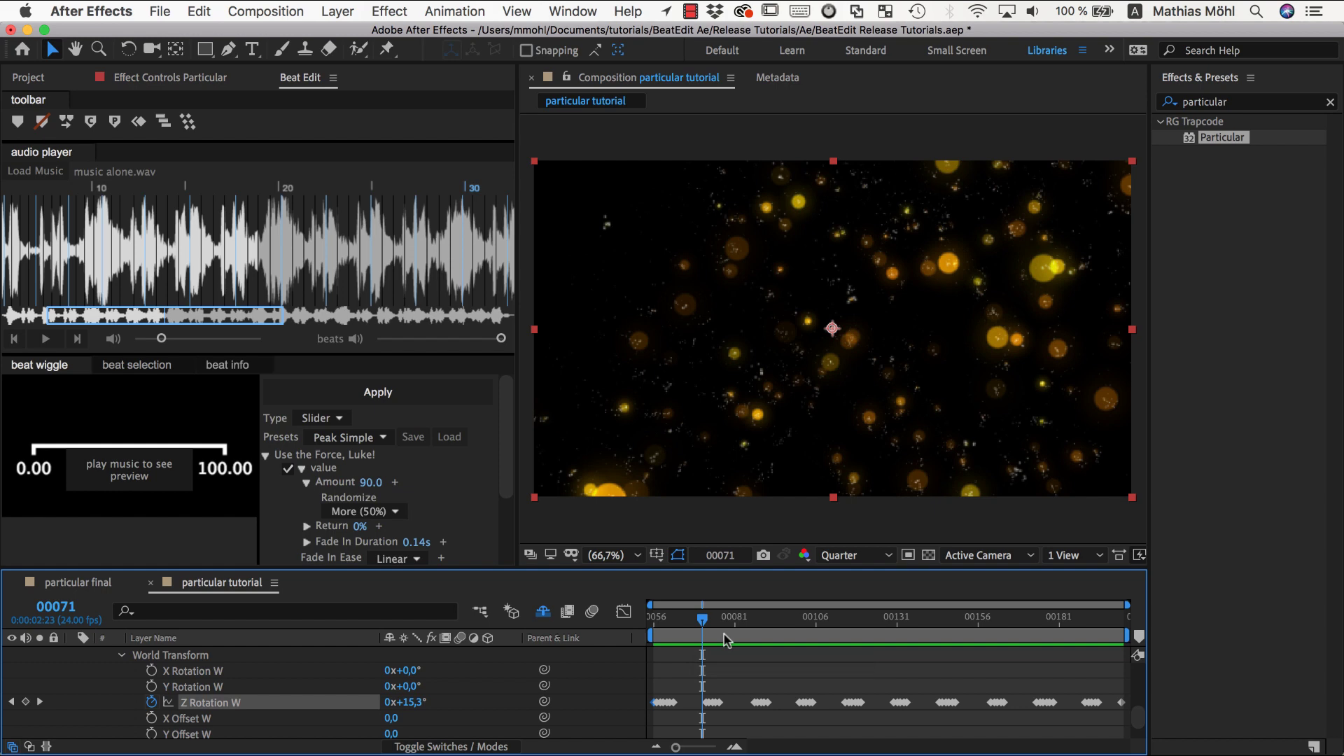
left_click_drag(690, 634, 663, 633)
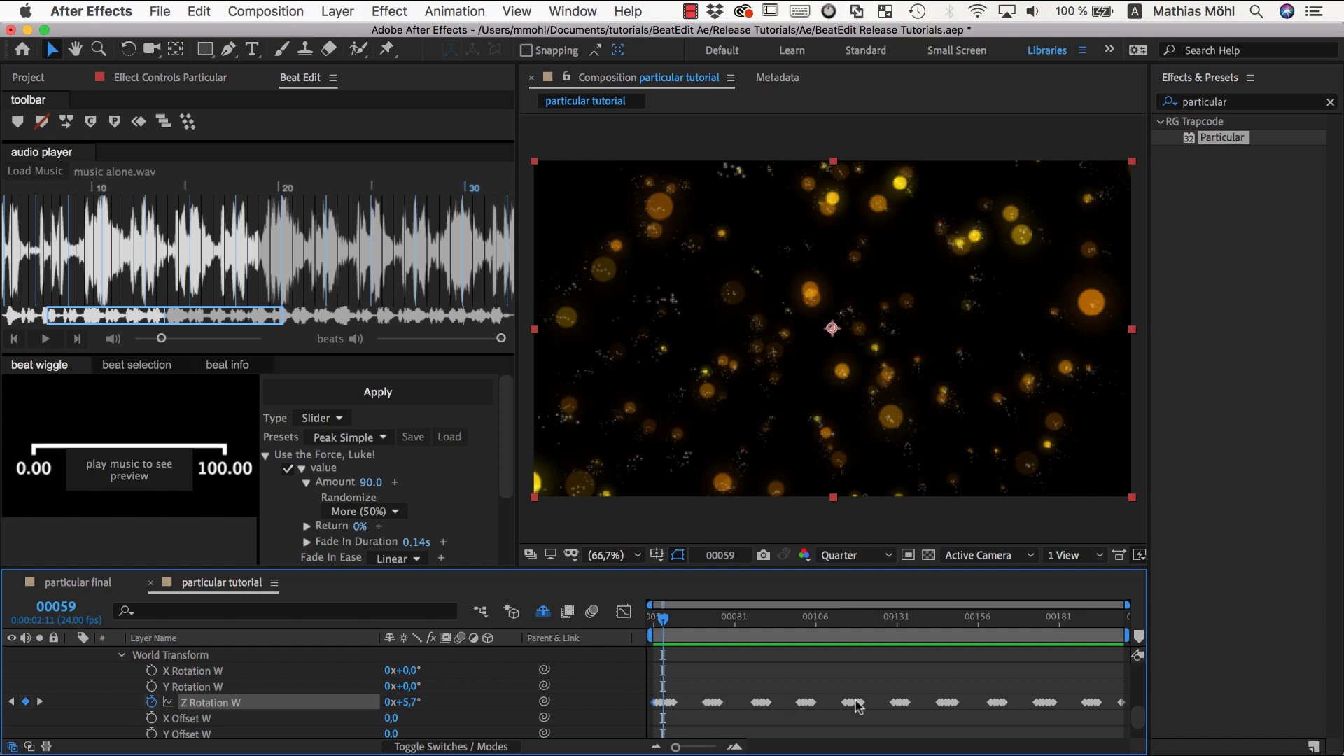
mouse_move(1002, 705)
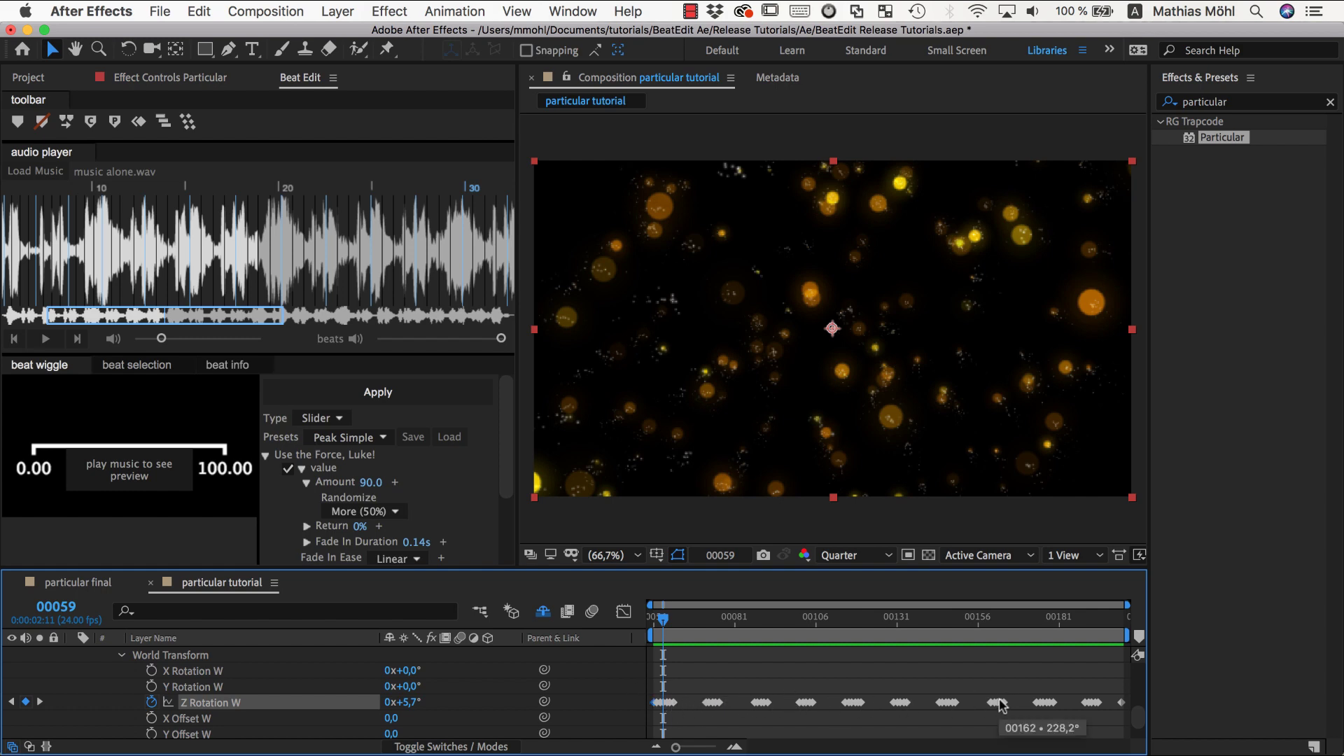
mouse_move(673, 706)
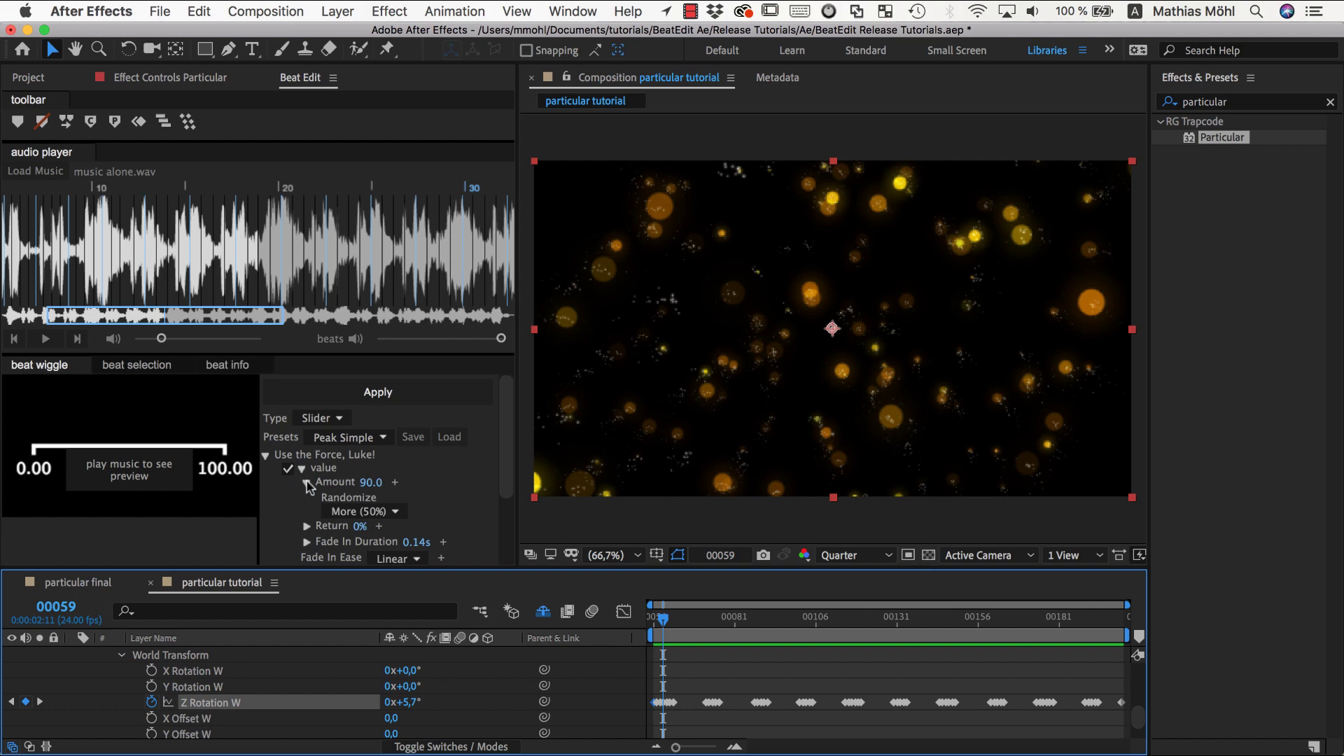
- Add three 100.0 values after 90.0 in the Beat Edit wiggle Amount list
left_click(401, 486)
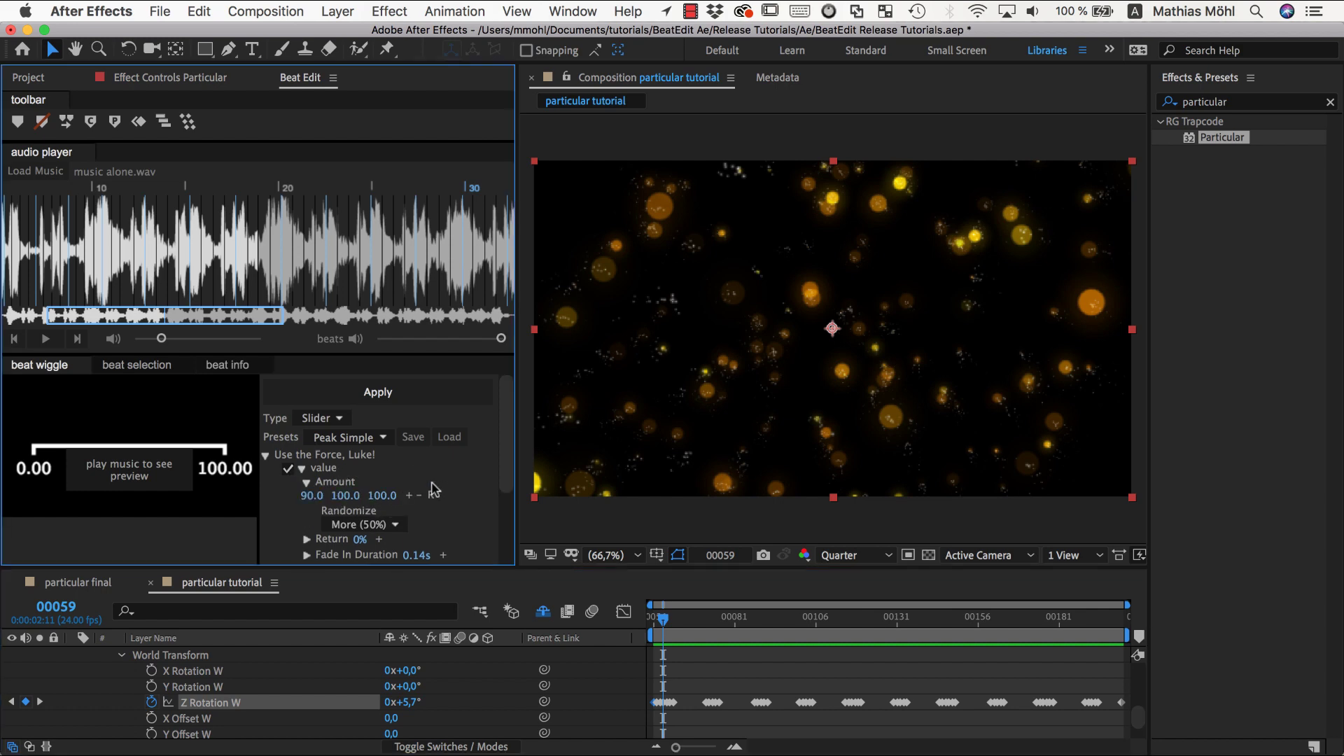
left_click(432, 483)
left_click(417, 497)
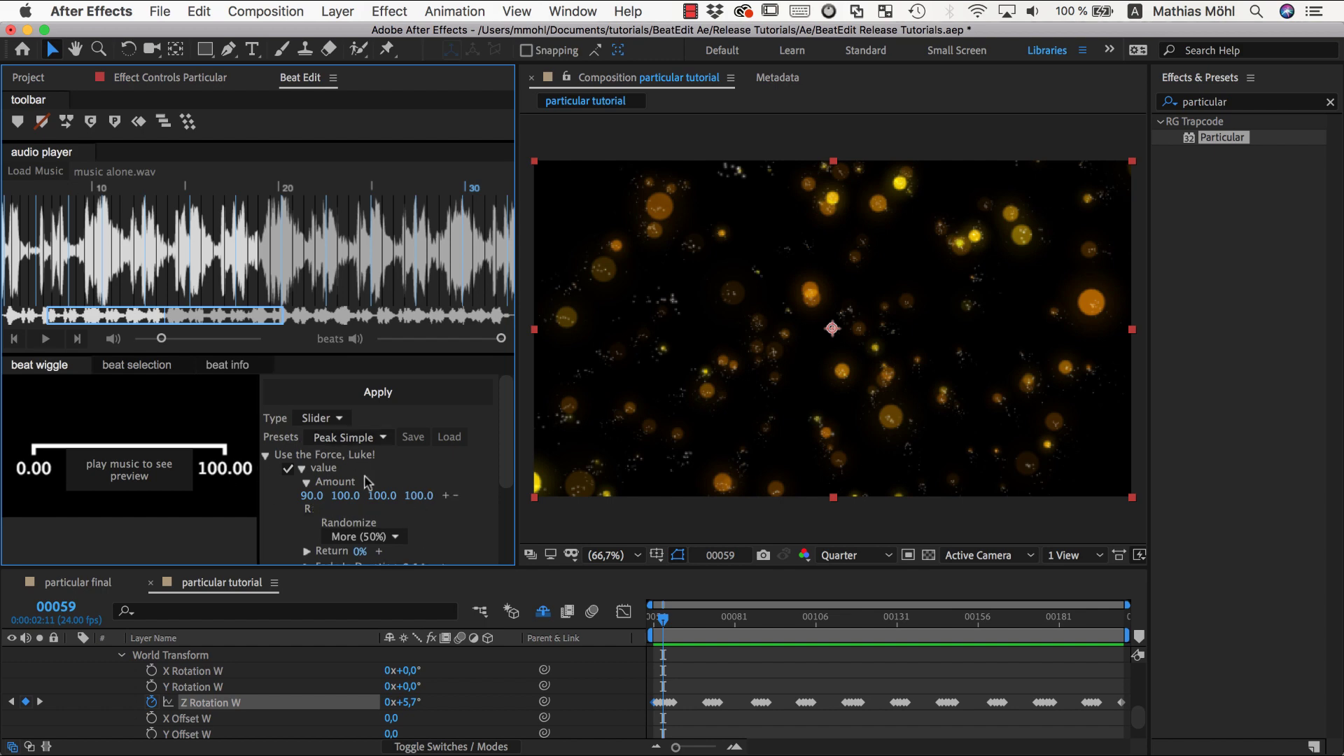
scroll(366, 490, "down", 2)
scroll(368, 497, "up", 2)
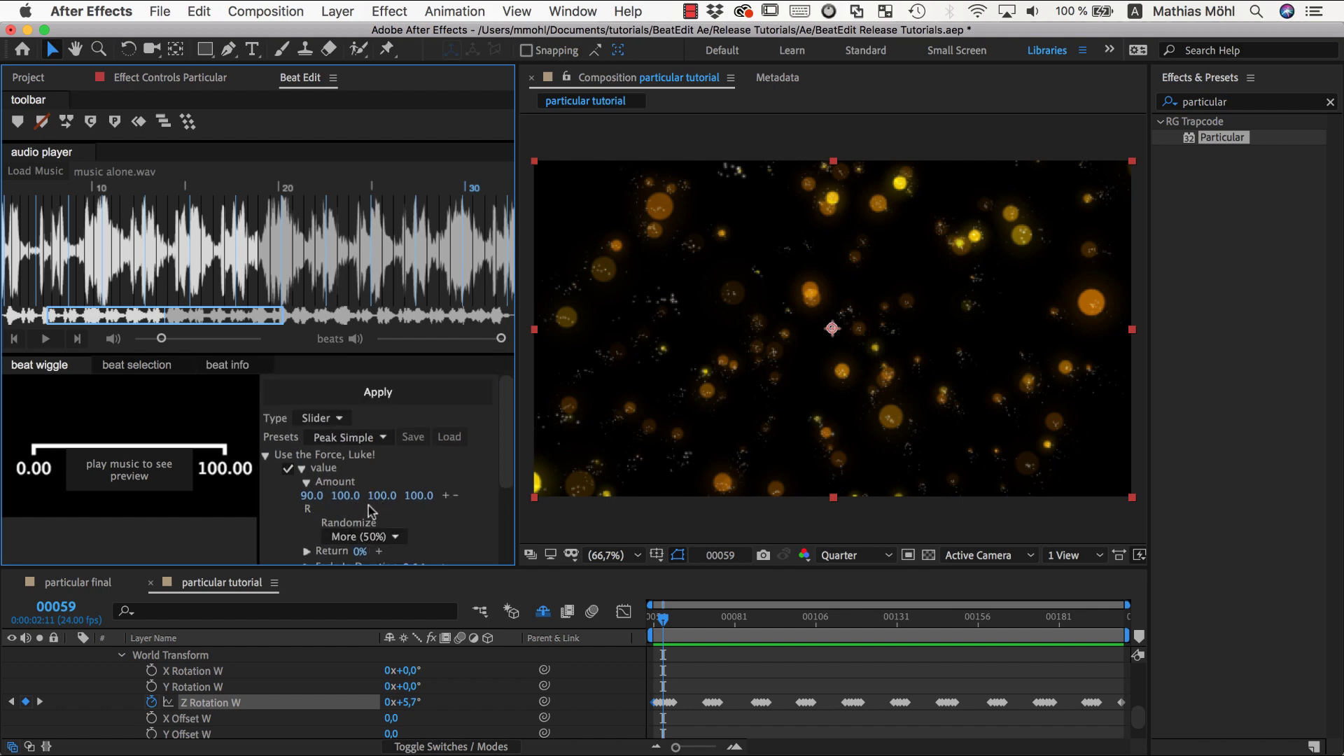